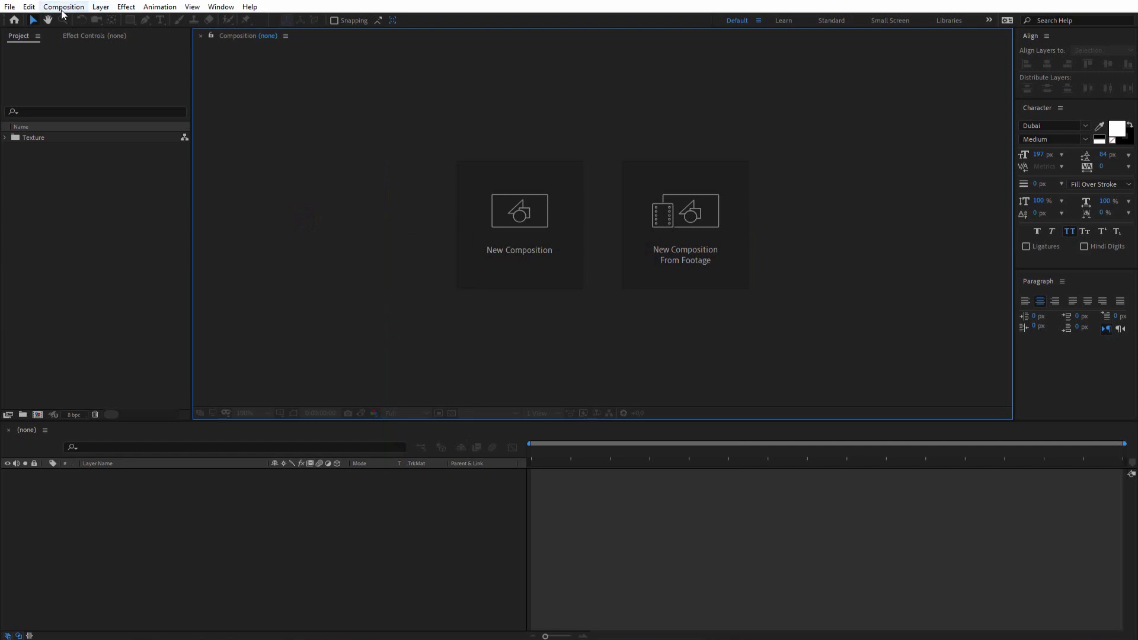
- Create a new 1920 x 1080 composition named "Terminator" at 30 fps, lasting 5 seconds
left_click(100, 9)
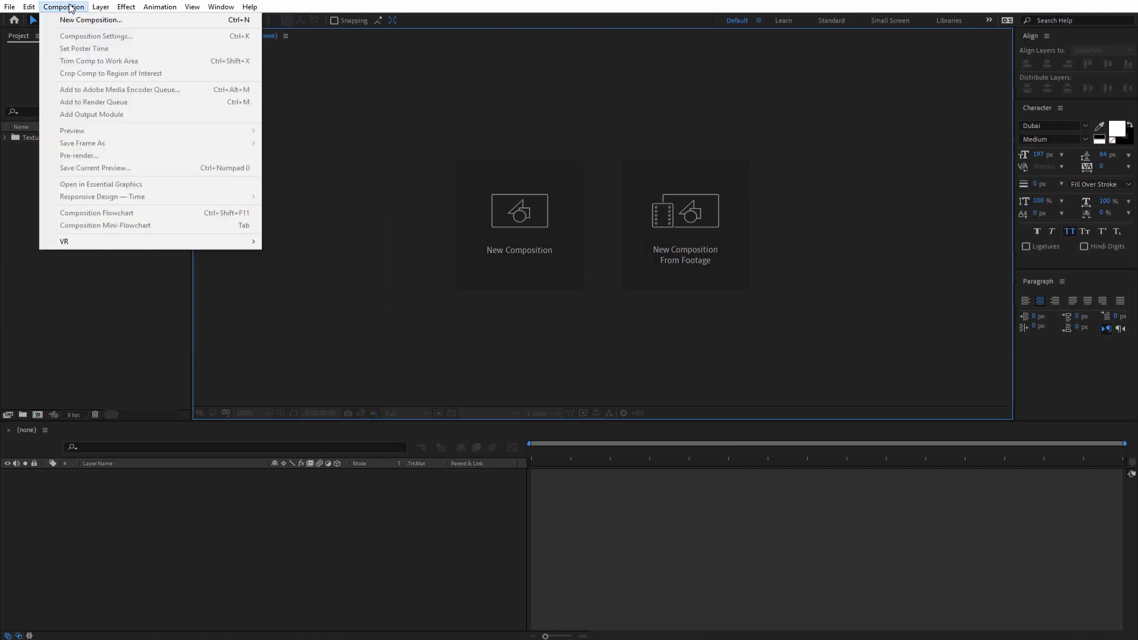
left_click(68, 20)
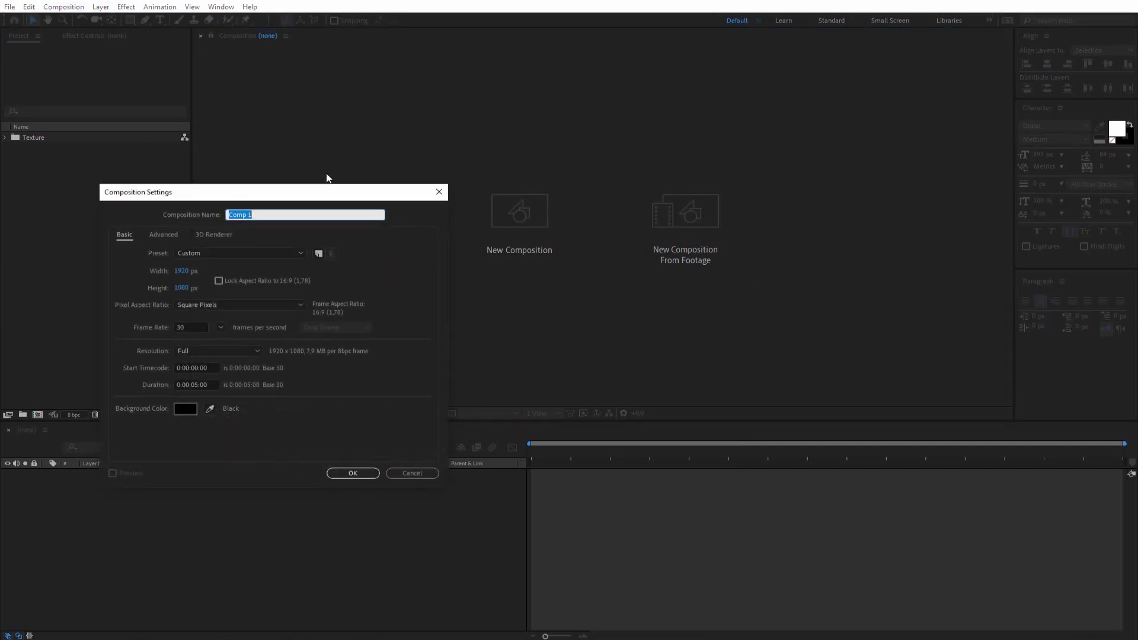
type("Terminator")
key("Return")
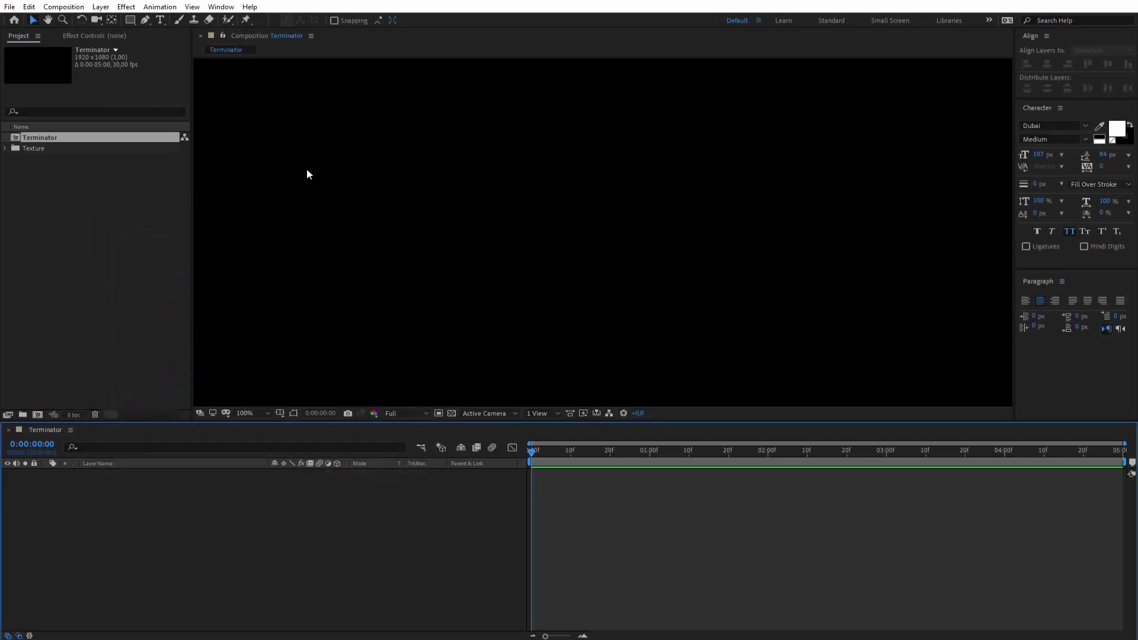
- Add a text layer reading "terminator" and return to the Selection tool
left_click(101, 7)
mouse_move(249, 19)
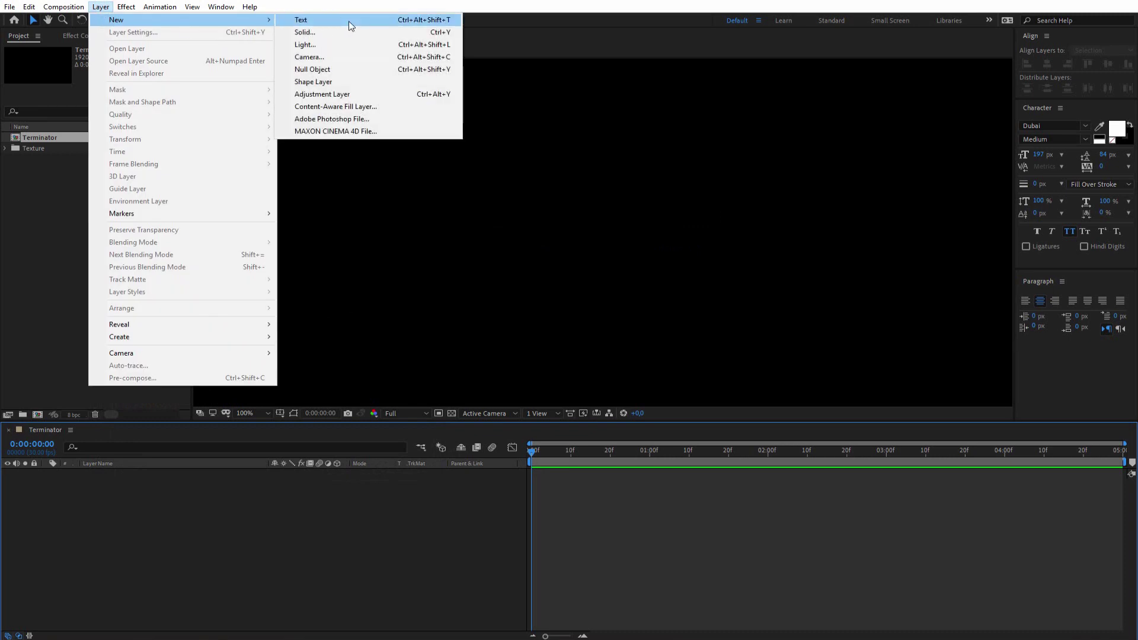
left_click(349, 23)
type("t")
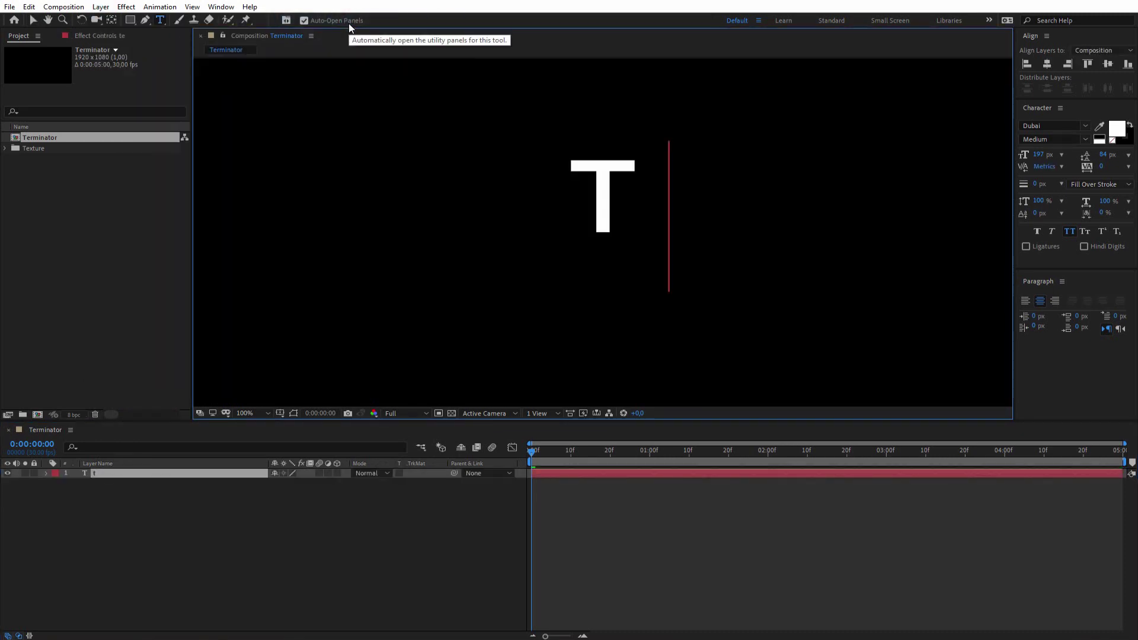
type("erminator")
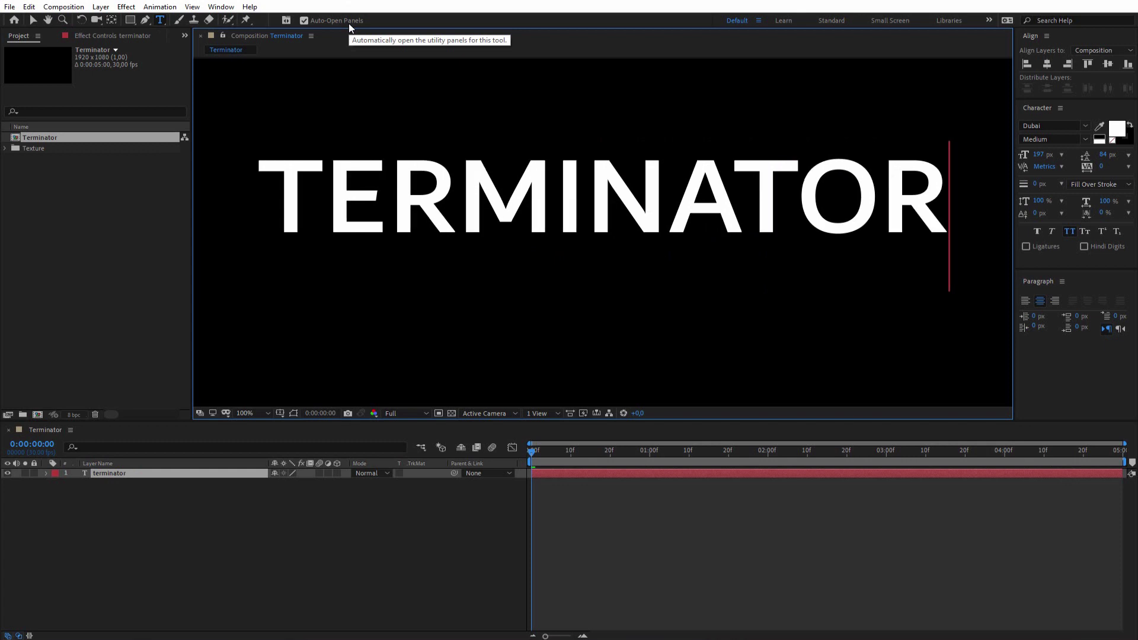
scroll(443, 113, "down", 1)
left_click(33, 20)
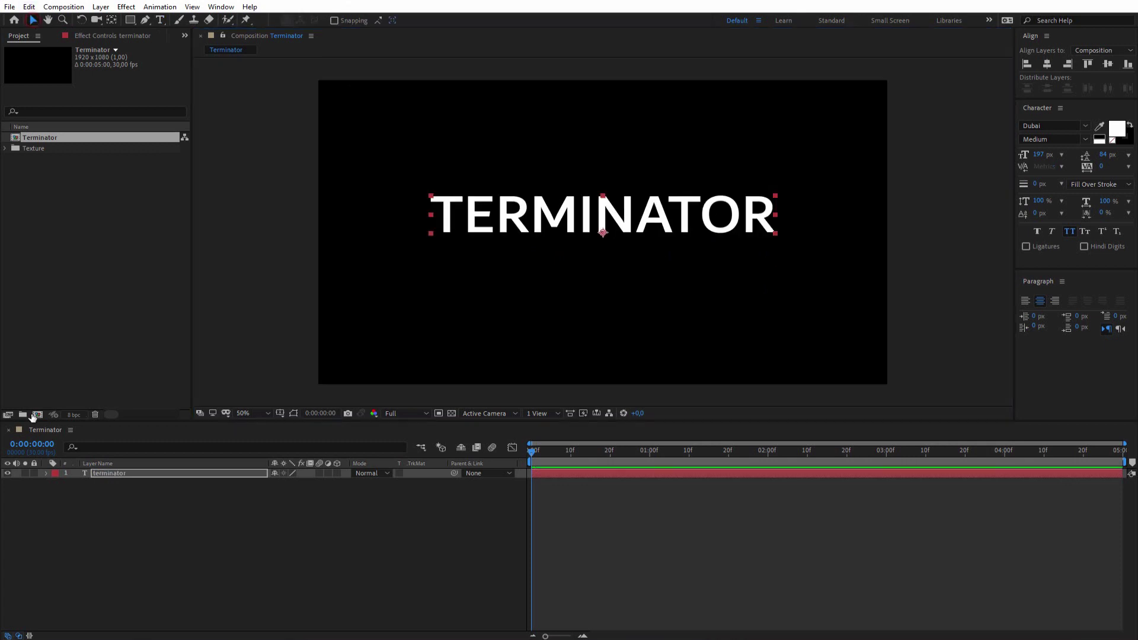
- Pre-compose the terminator text layer under the name "Text_Layer"
left_click(104, 473)
key("ctrl+shift+c")
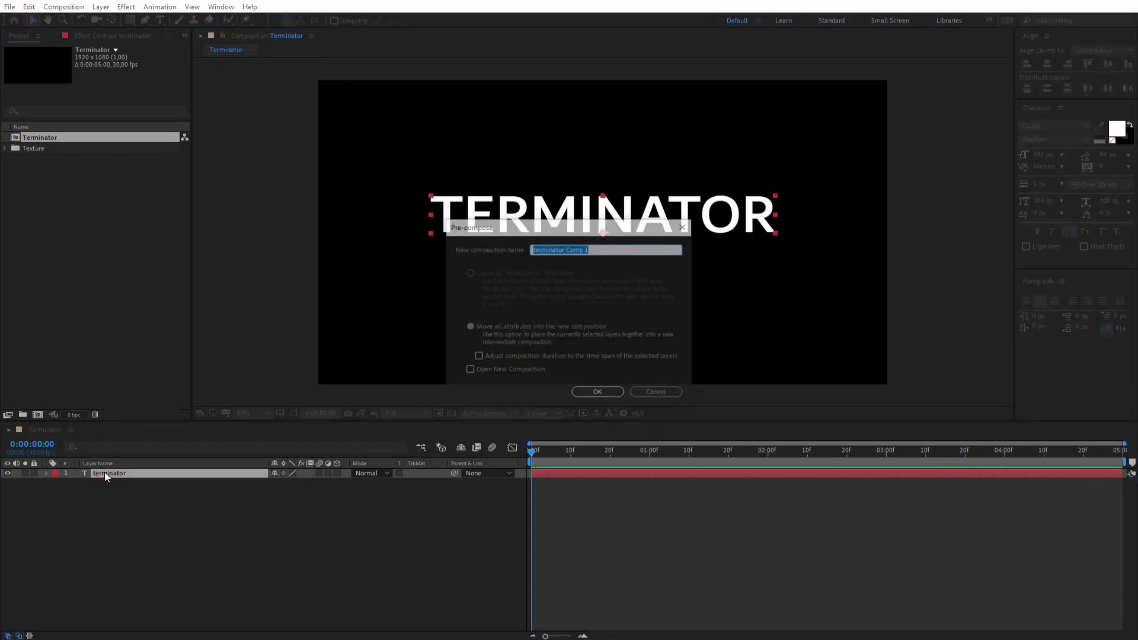
type("Text")
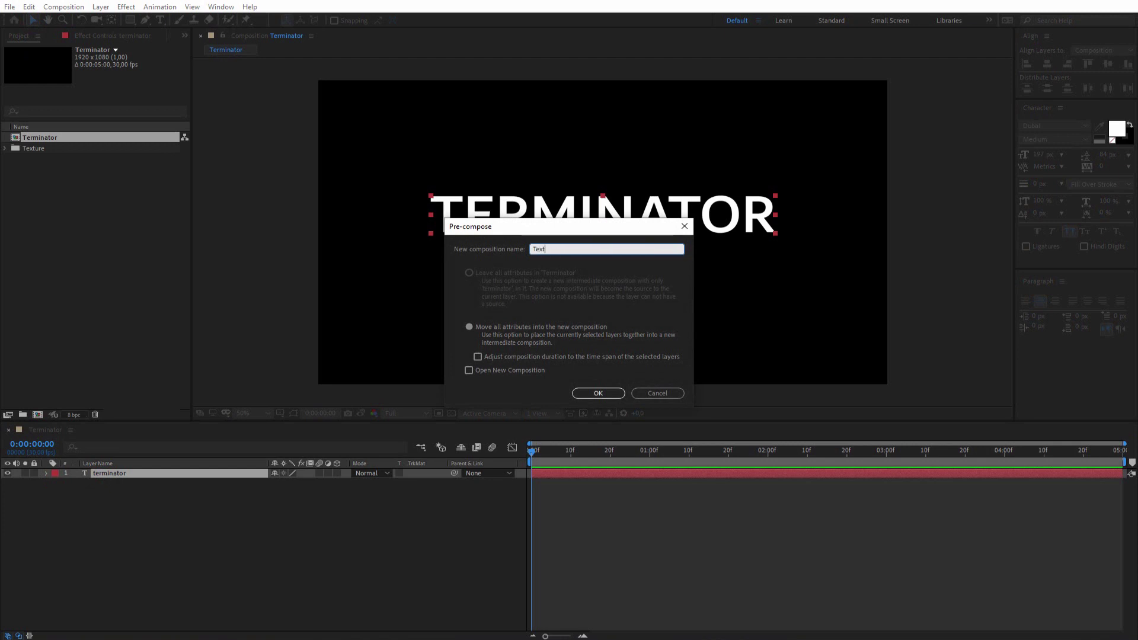
type("_Layer")
key("Return")
- Add a black solid layer of 1920 x 1080 px to the Terminator composition
left_click(100, 7)
mouse_move(137, 17)
left_click(313, 38)
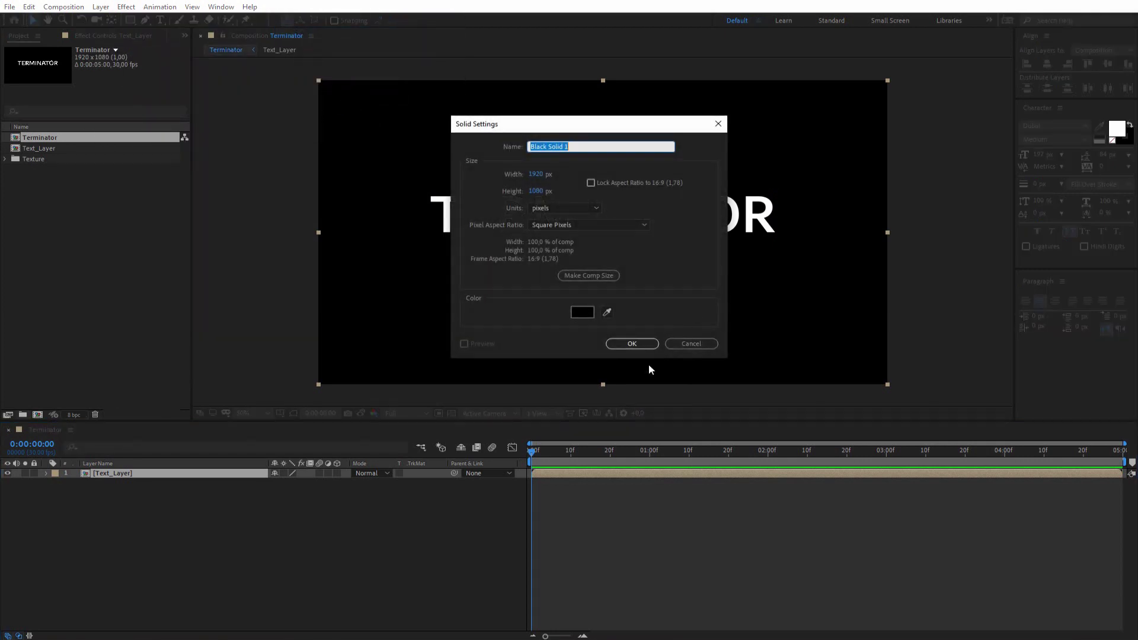
left_click(620, 345)
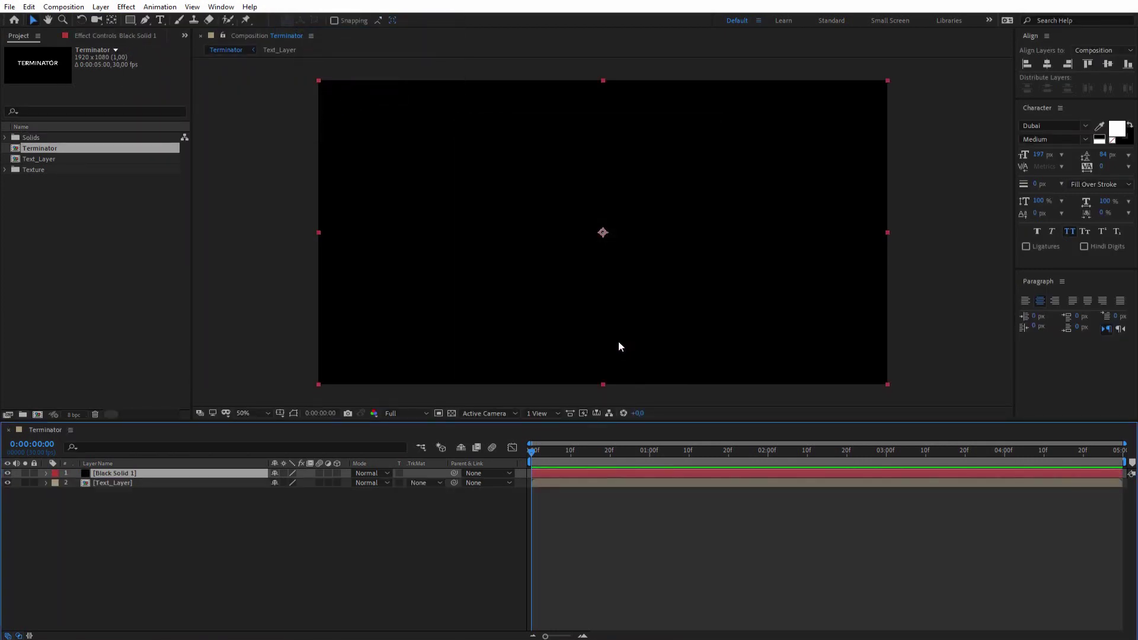
- Pre-compose the black solid under the name "Main_blob", moving all attributes into the new composition
left_click(101, 6)
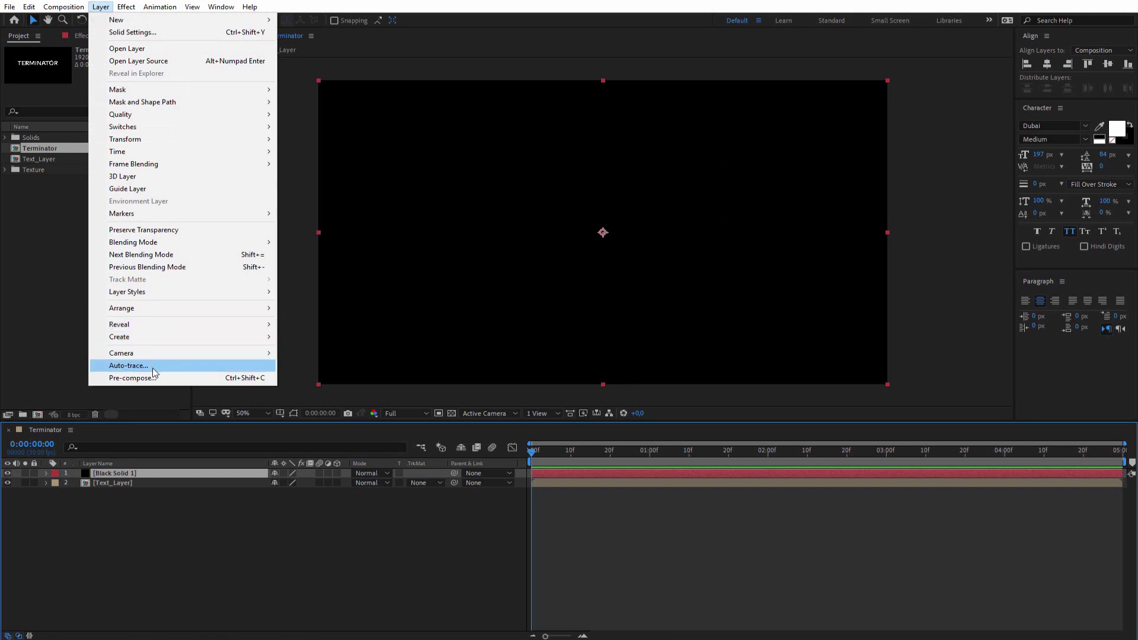
left_click(140, 378)
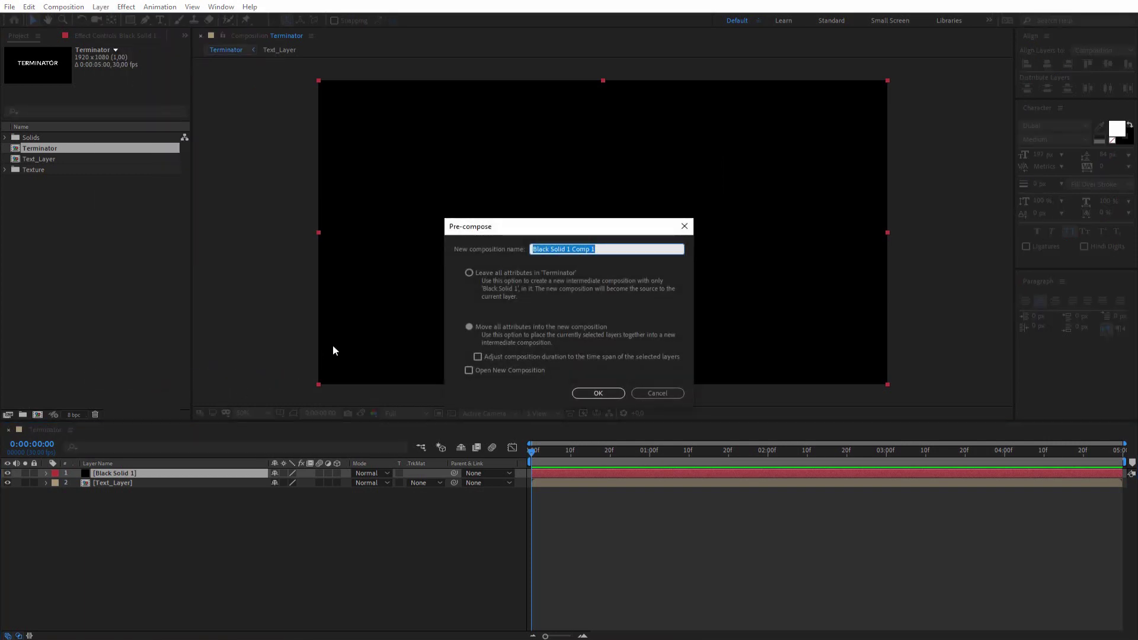
type("Matte_blob")
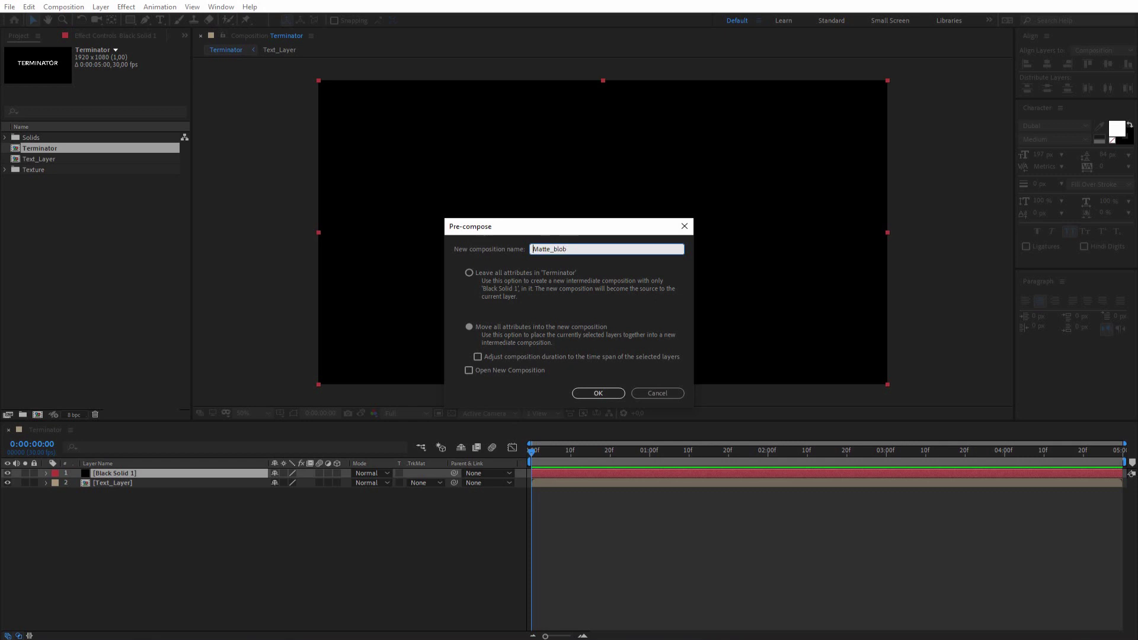
key("shift+Right")
key("shift+Right")
type("Main")
key("Return")
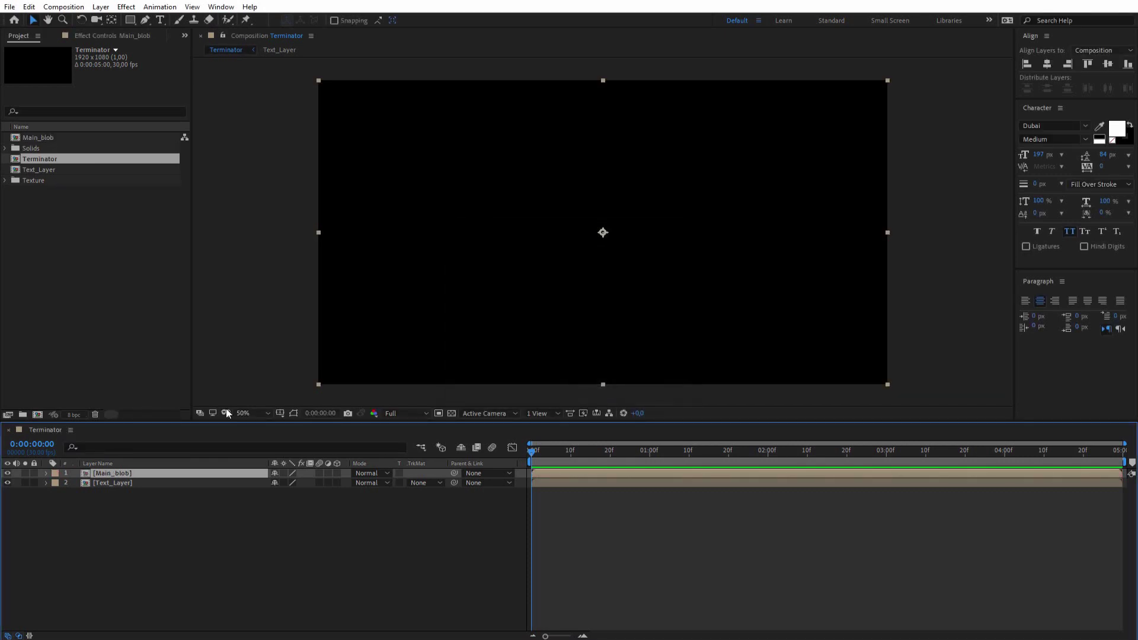
- Place Main_blob beneath Text_Layer in the layer stack and hide Text_Layer
left_click_drag(113, 475, 121, 501)
left_click(7, 482)
left_click(7, 475)
left_click(7, 475)
left_click(7, 474)
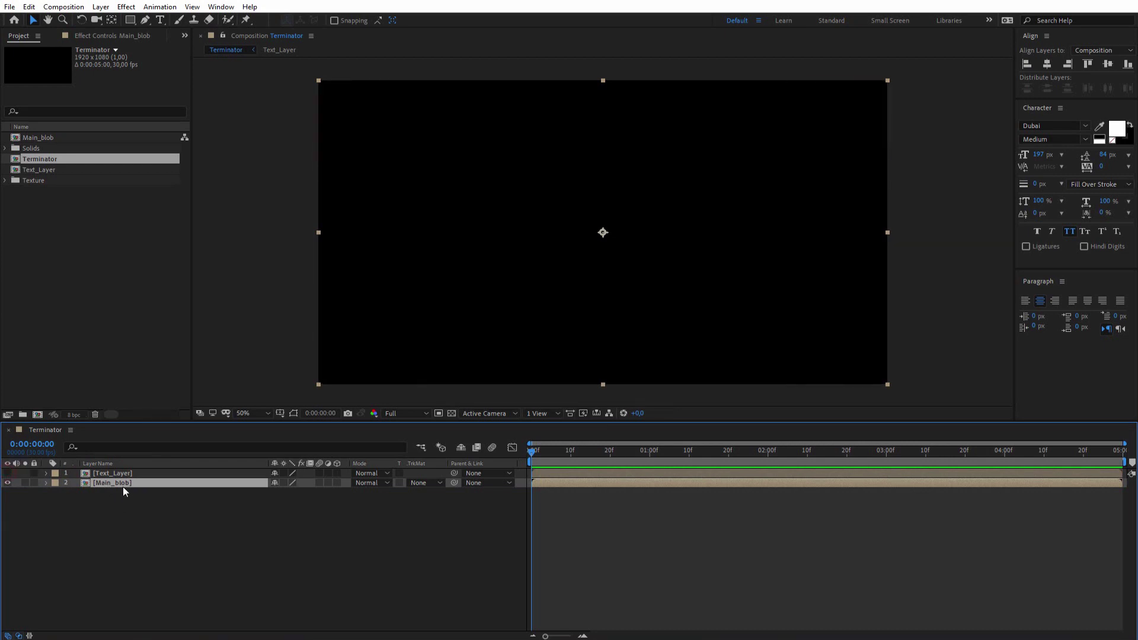
- Open the Main_blob composition and apply the Fractal Noise effect to its black solid
double_click(122, 483)
left_click(115, 474)
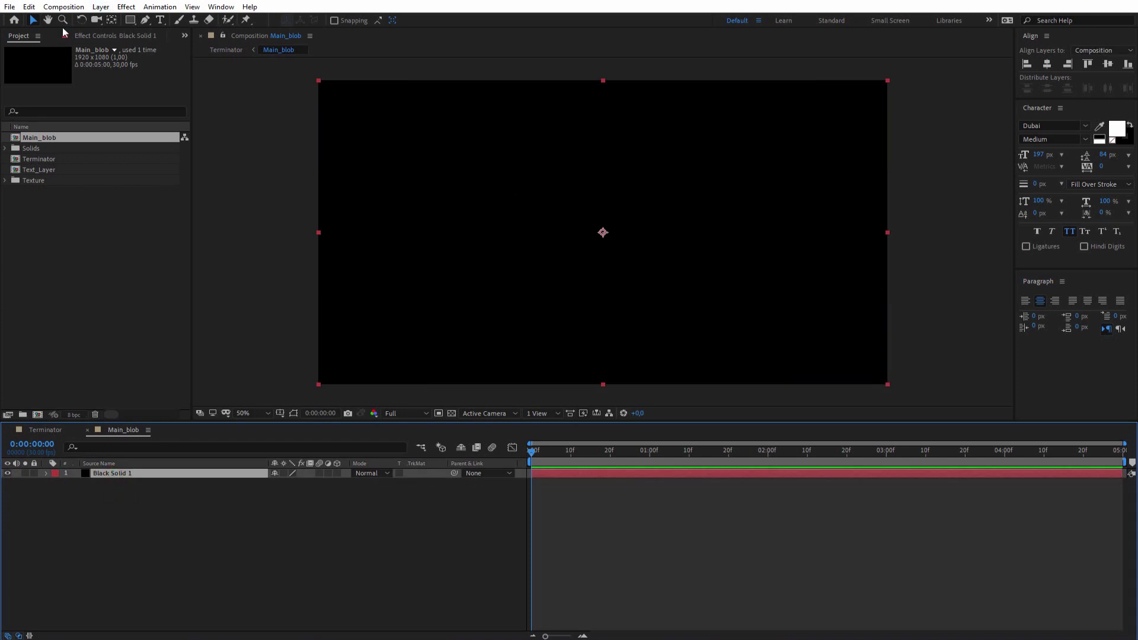
left_click(81, 36)
right_click(76, 102)
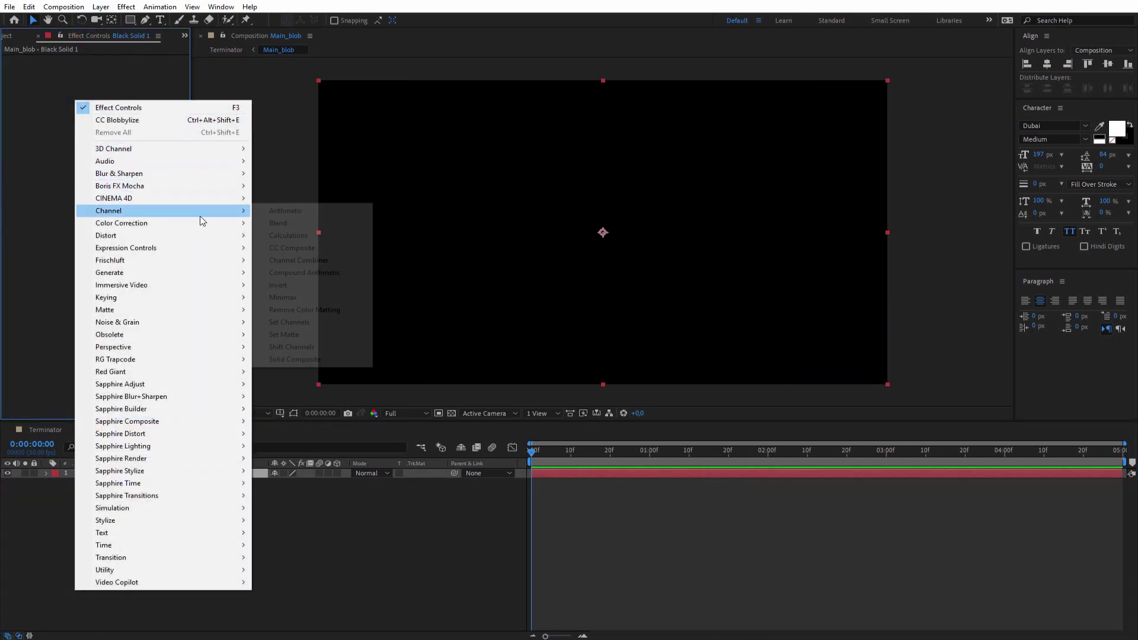
mouse_move(201, 261)
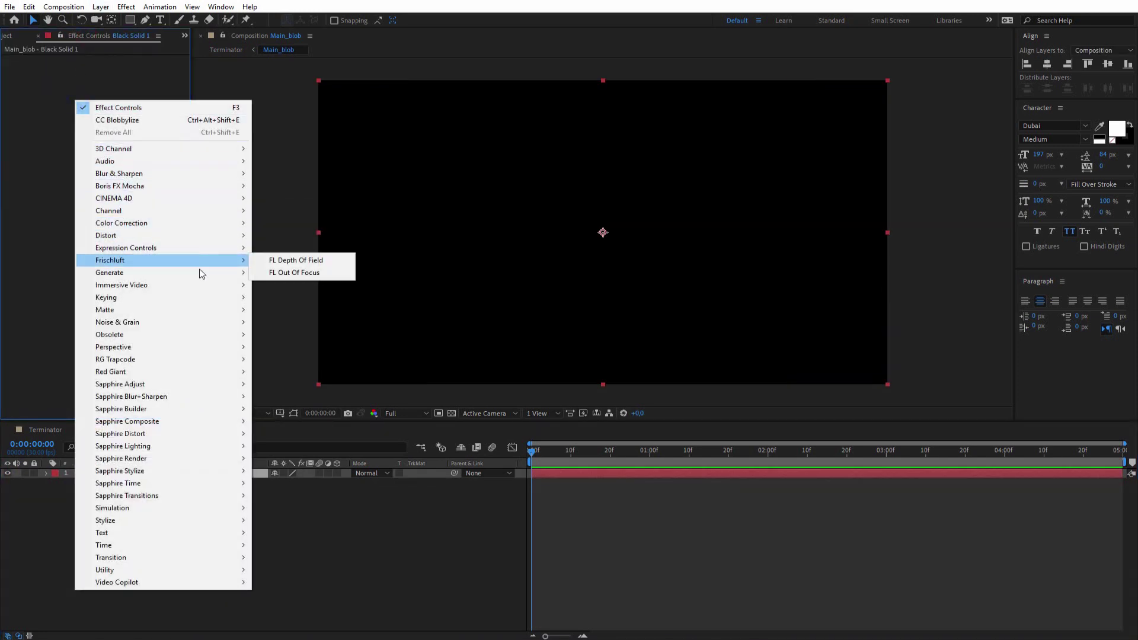
mouse_move(203, 327)
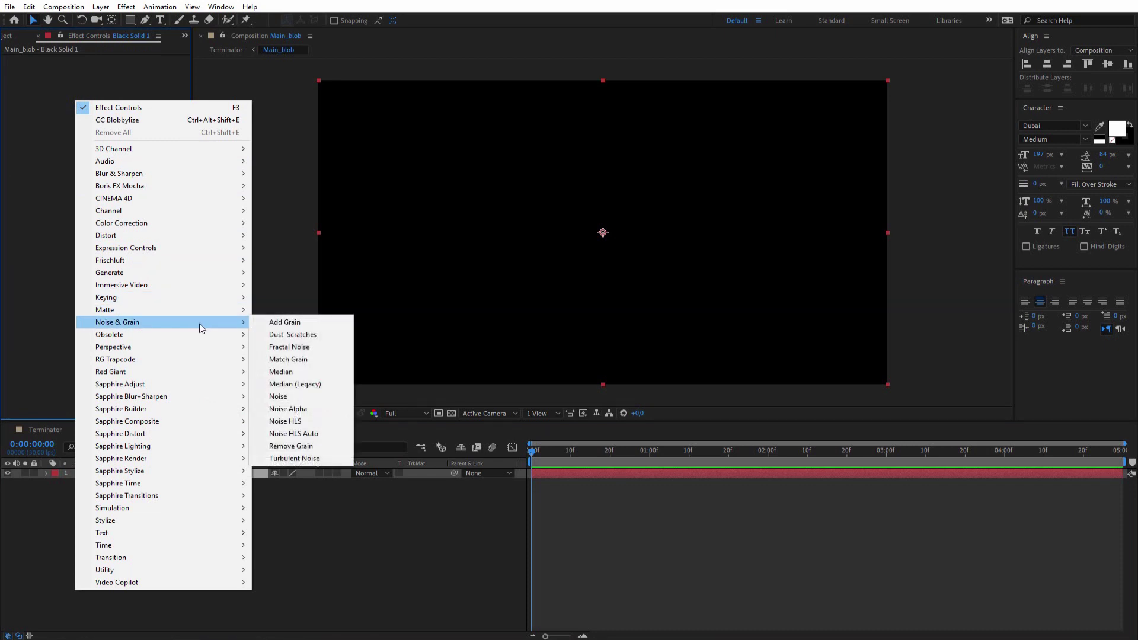
left_click(319, 349)
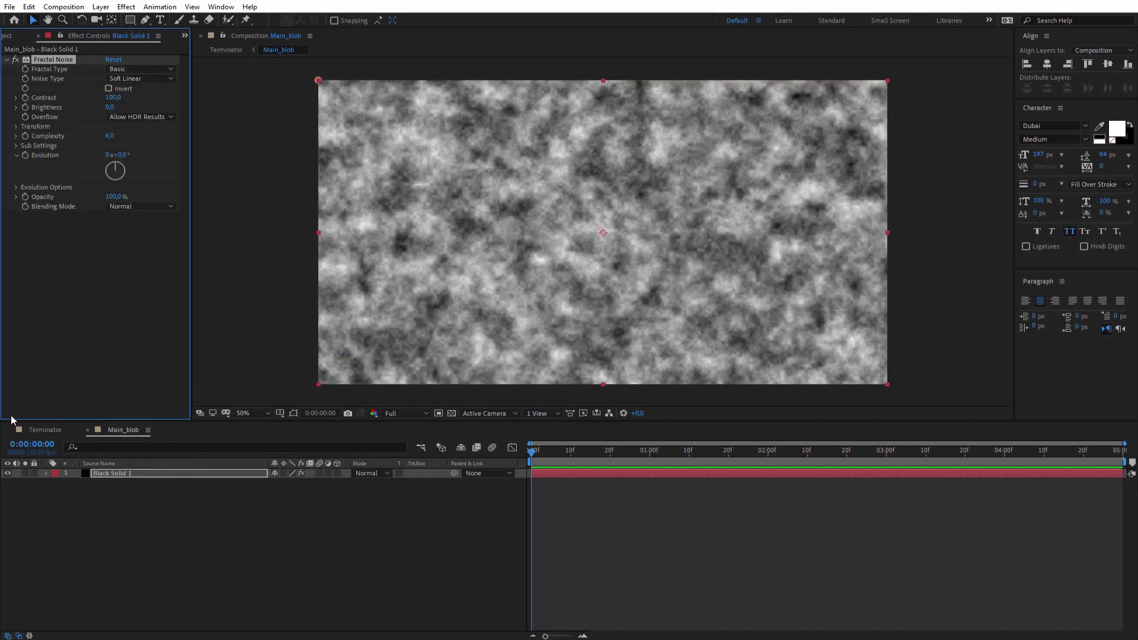
- In the Terminator composition, apply CC Blobbylize to Main_blob with Text_Layer as the Blob Layer
left_click(41, 431)
right_click(139, 157)
mouse_move(285, 289)
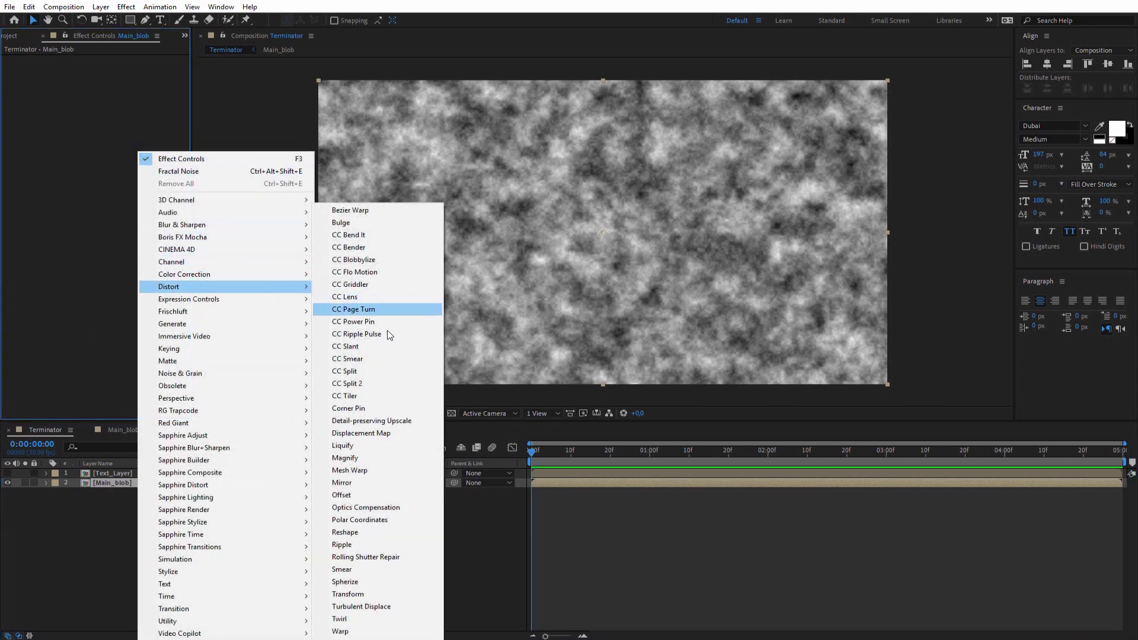
left_click(374, 260)
left_click(16, 70)
left_click(123, 78)
left_click(136, 107)
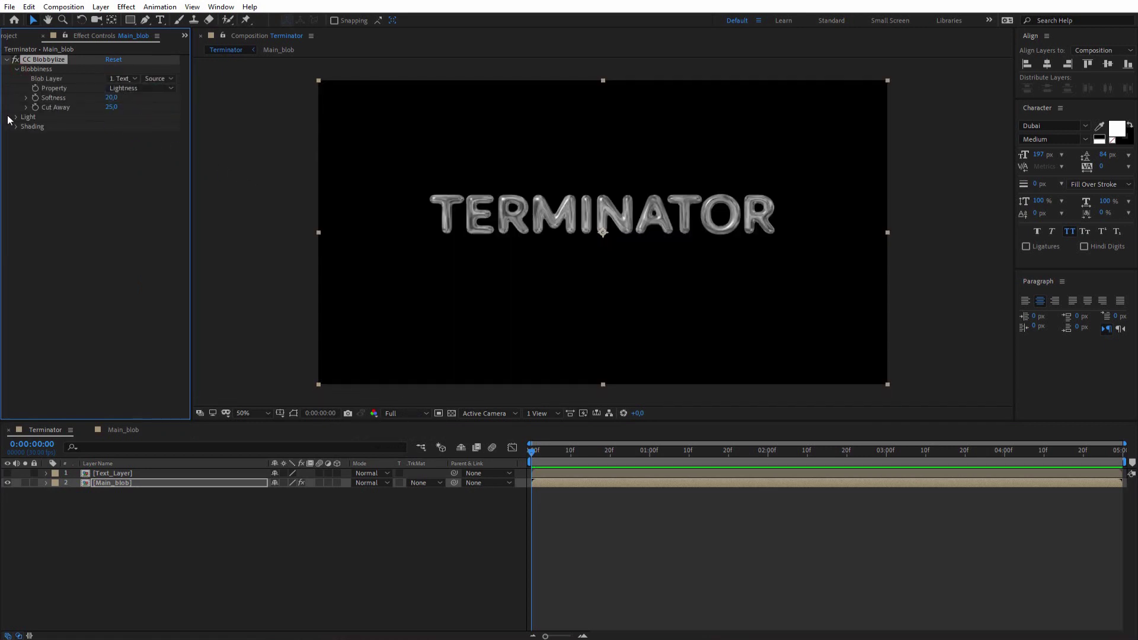
- Set CC Blobbylize's Cut Away to 0 and Softness to 9
left_click(111, 107)
type("0")
key("Return")
left_click(110, 98)
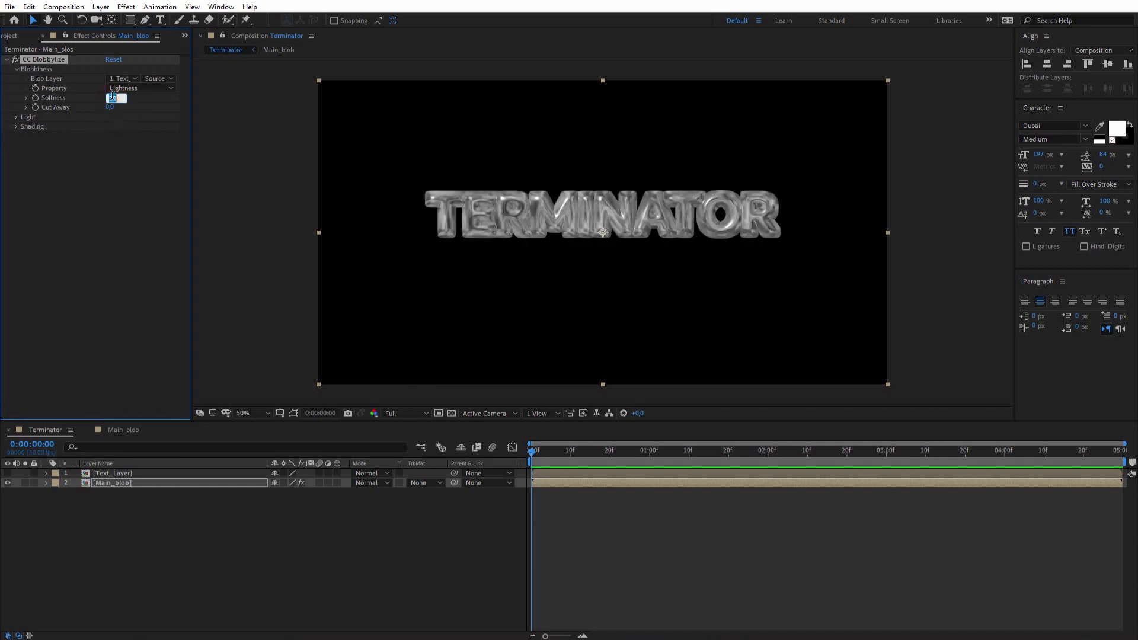
type("90")
key("Return")
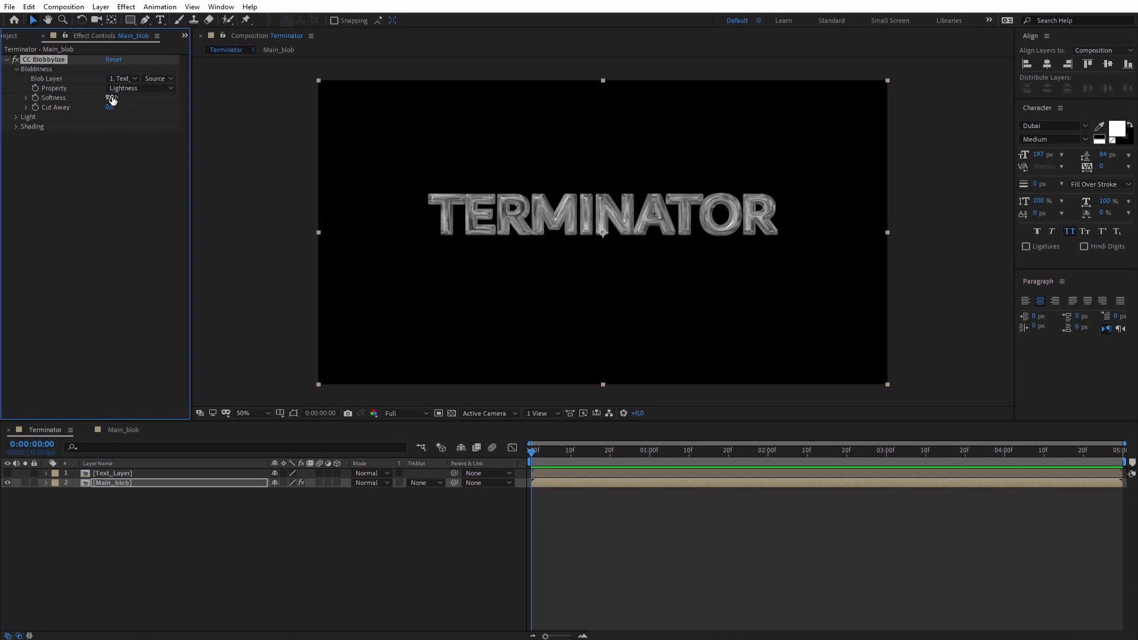
- Make CC Blobbylize use AE Lights for its lighting and collapse the effect's settings
left_click(16, 117)
left_click(119, 127)
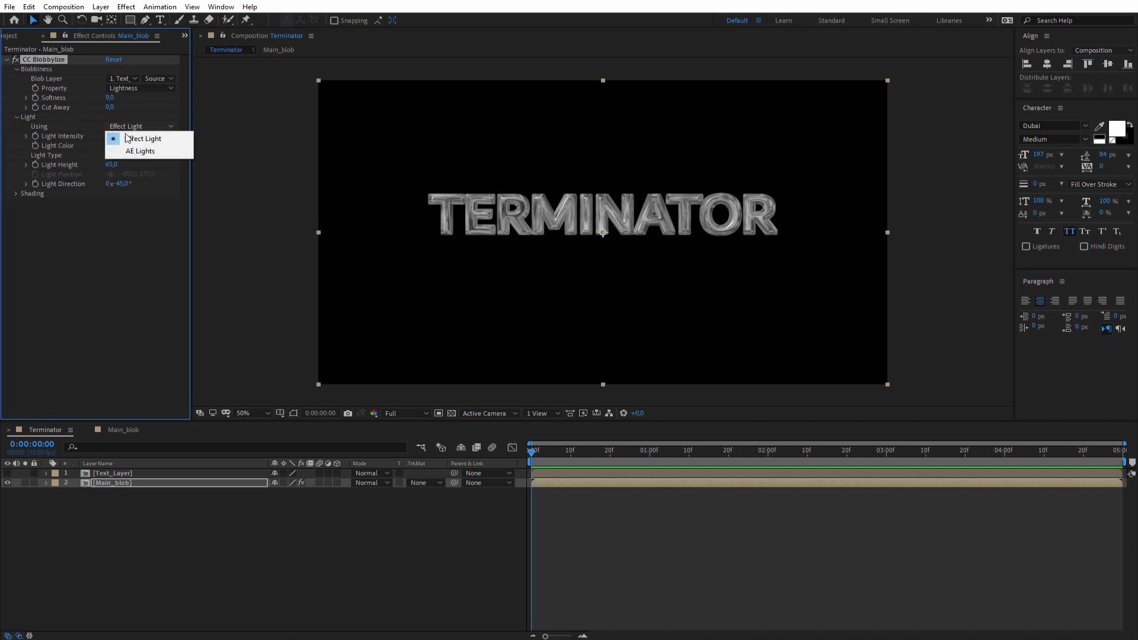
left_click(139, 151)
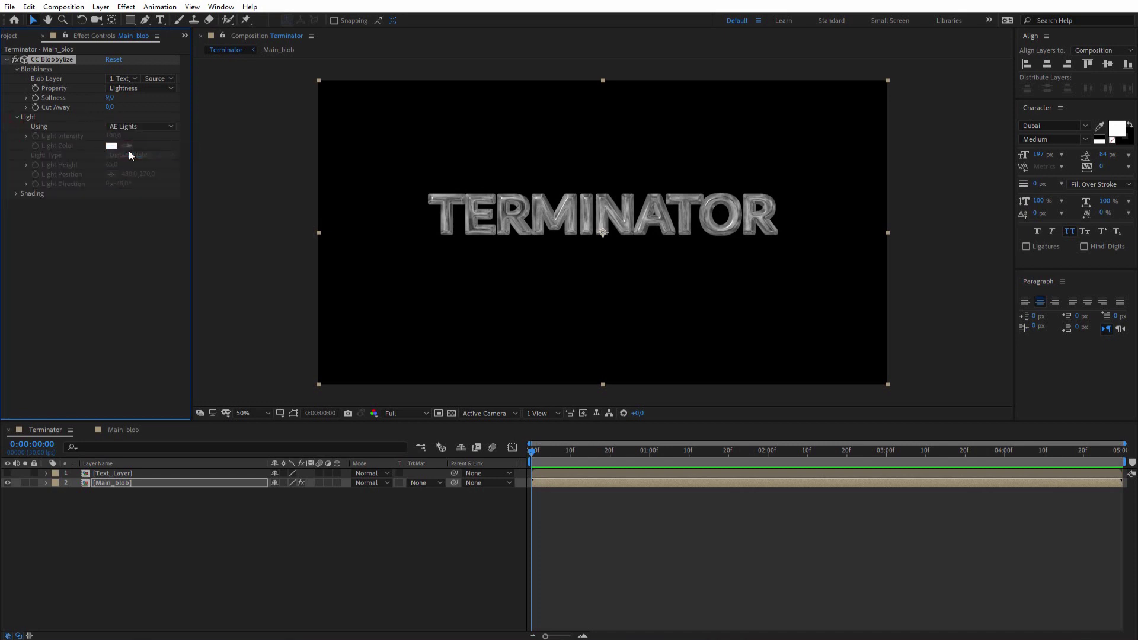
left_click(8, 60)
- Add an orange point light named "Warm Light" with 20% intensity and no falloff
left_click(100, 6)
mouse_move(178, 20)
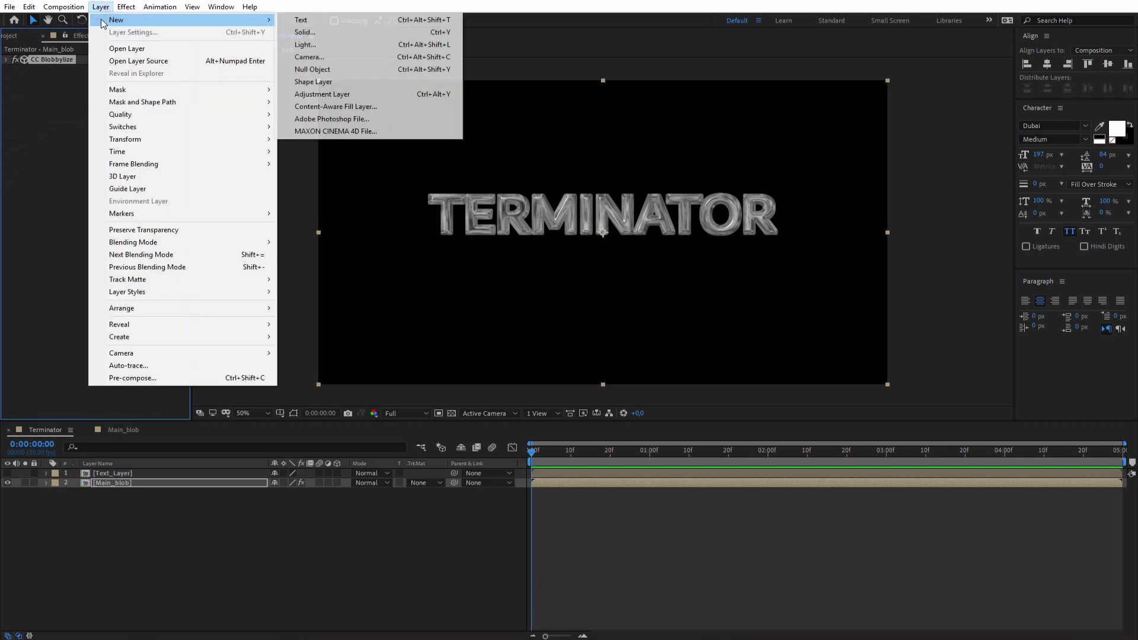
left_click(316, 44)
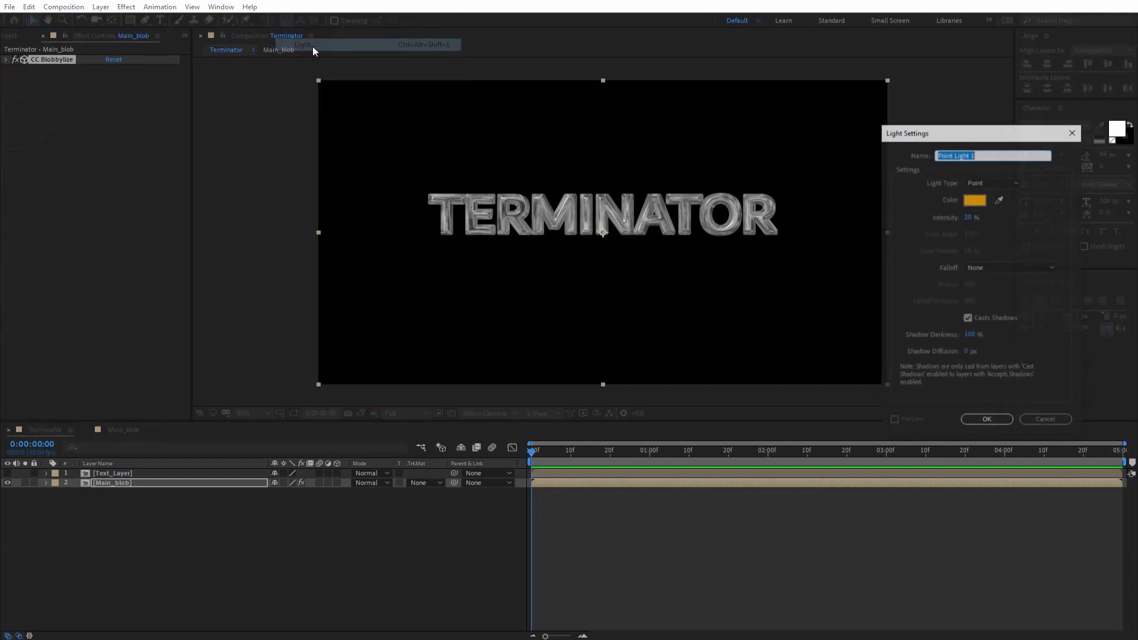
type("W")
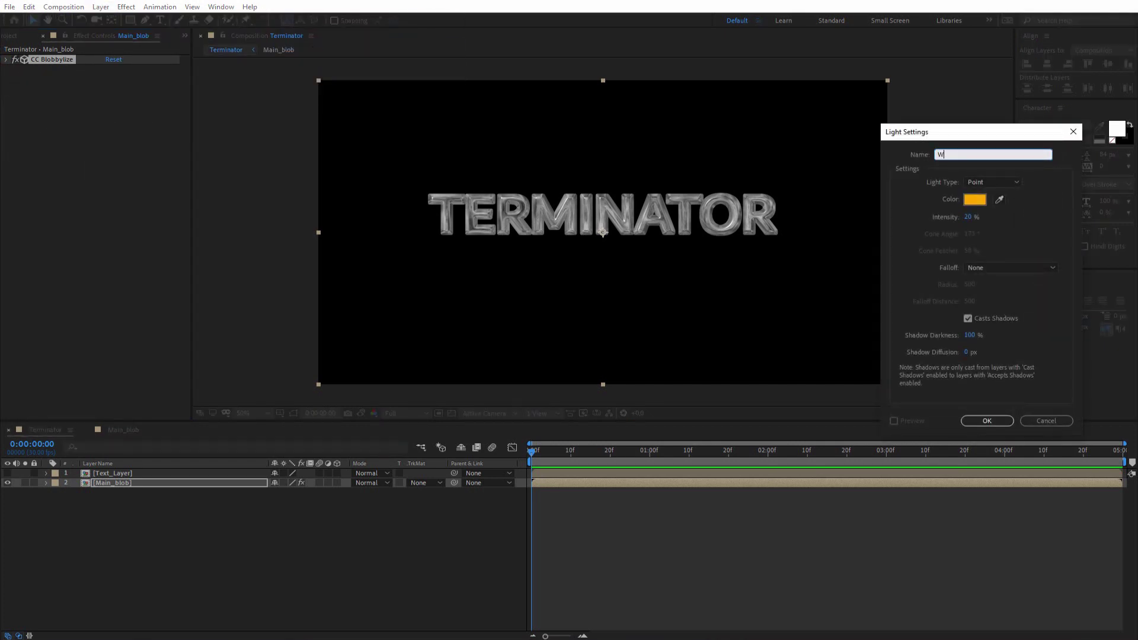
type("arm Light")
key("Return")
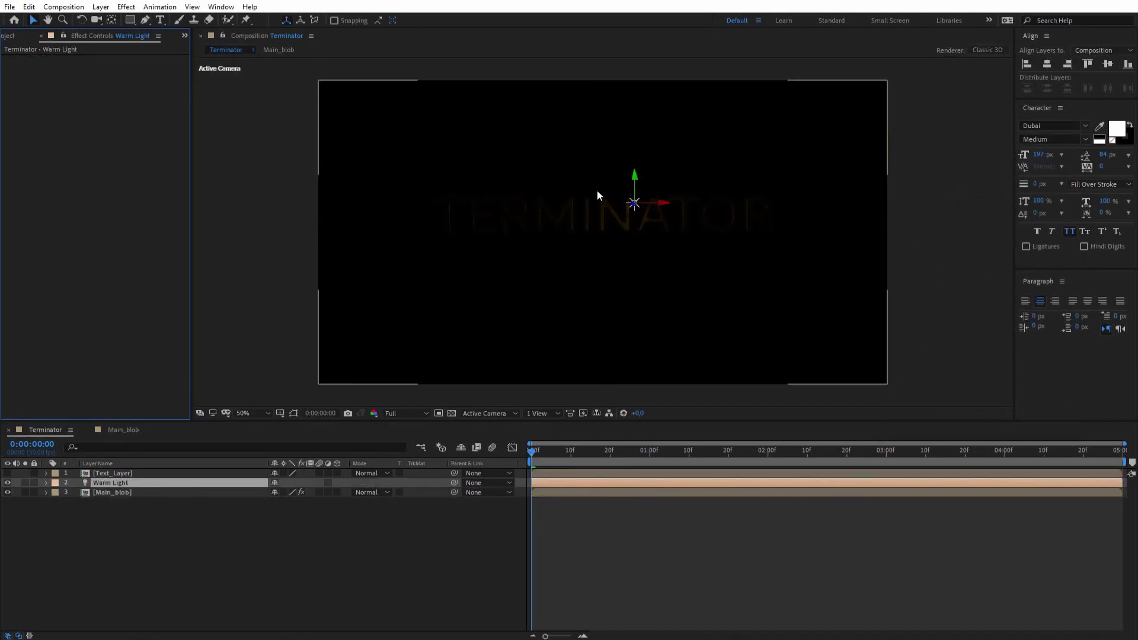
- Lower Warm Light slightly, then duplicate it and move the copy horizontally to the left edge of the frame
left_click_drag(635, 179, 635, 189)
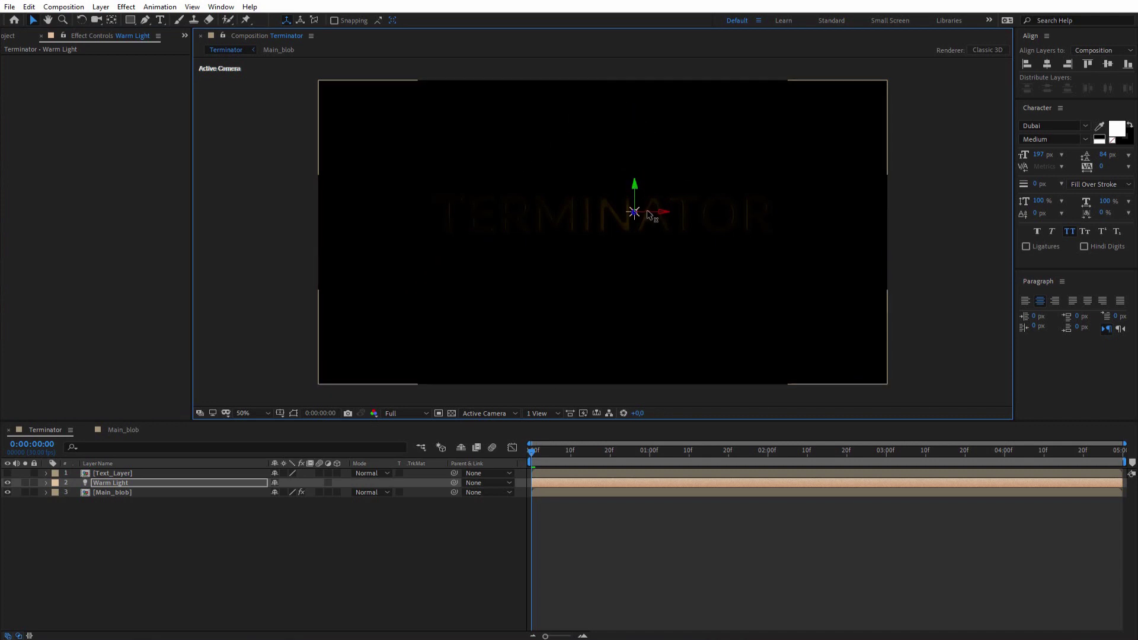
key("ctrl+d")
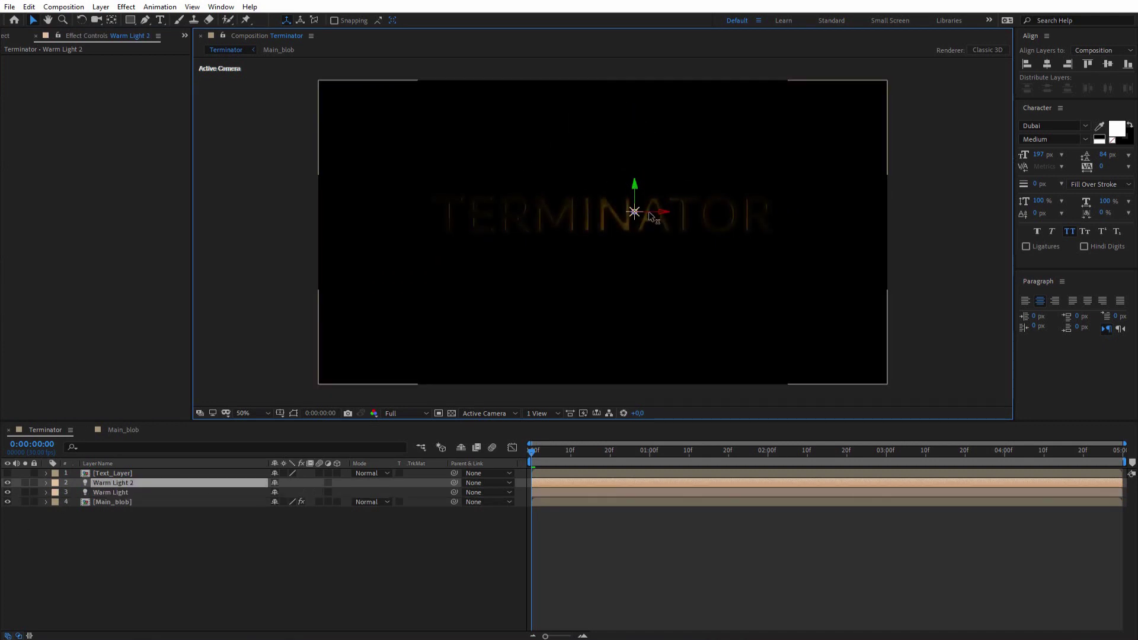
left_click_drag(651, 216, 419, 223)
- Place Text_Layer beneath both warm lights in the layer stack and set Warm Light 2's Z position to -300.7
left_click_drag(124, 474, 131, 497)
left_click(118, 474)
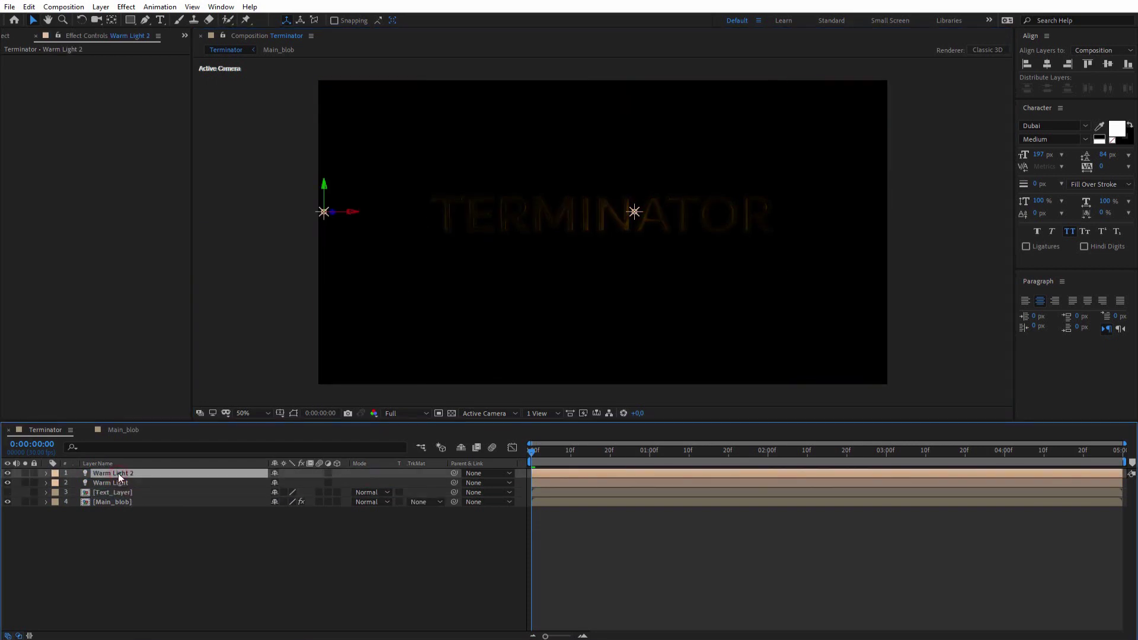
key("p")
left_click_drag(315, 482, 518, 469)
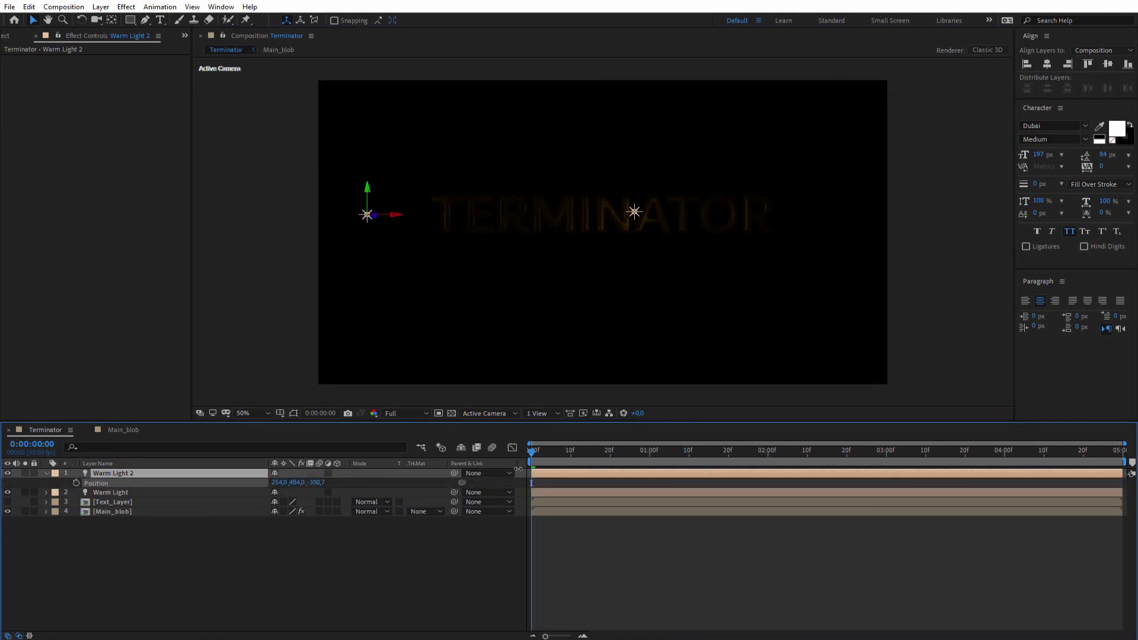
- Hide Warm Light and set Warm Light 2's position to 289, 484, -177.7
left_click(7, 493)
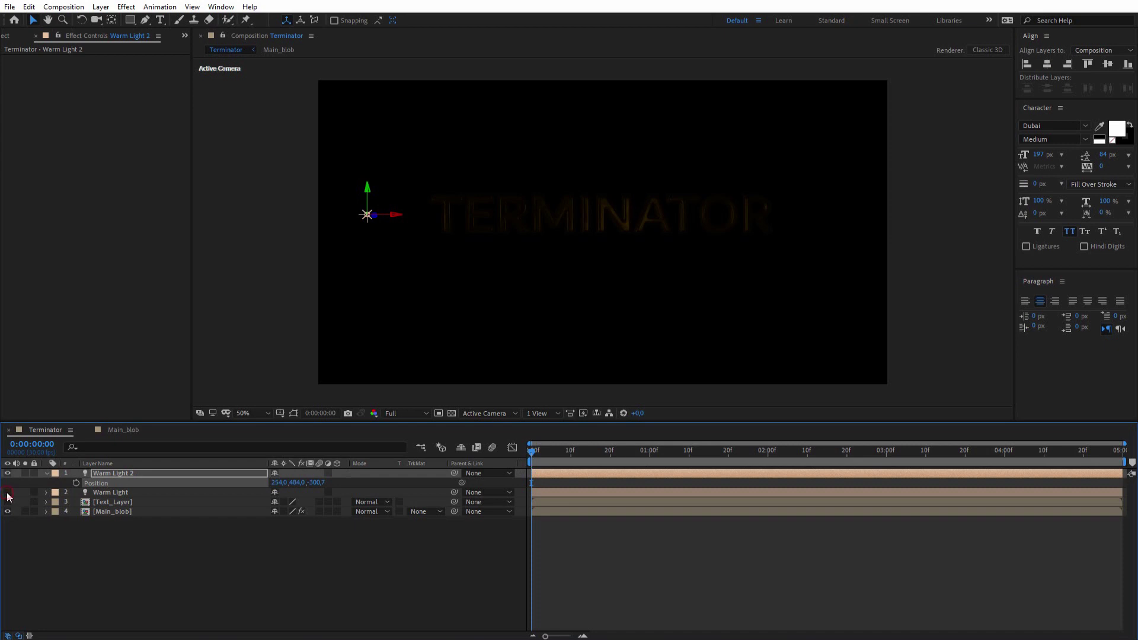
scroll(403, 302, "up", 1)
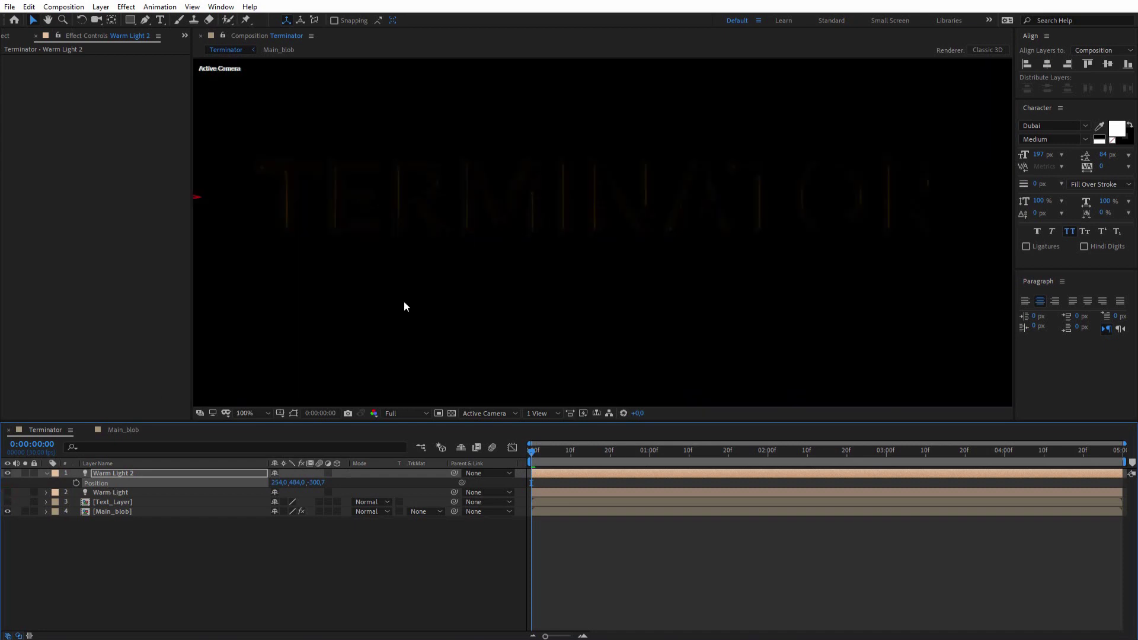
left_click_drag(318, 487, 248, 489)
left_click_drag(315, 483, 443, 478)
left_click_drag(279, 483, 298, 483)
- Duplicate Warm Light 2 and hide both the original and the copy
scroll(306, 347, "down", 1)
key("ctrl+d")
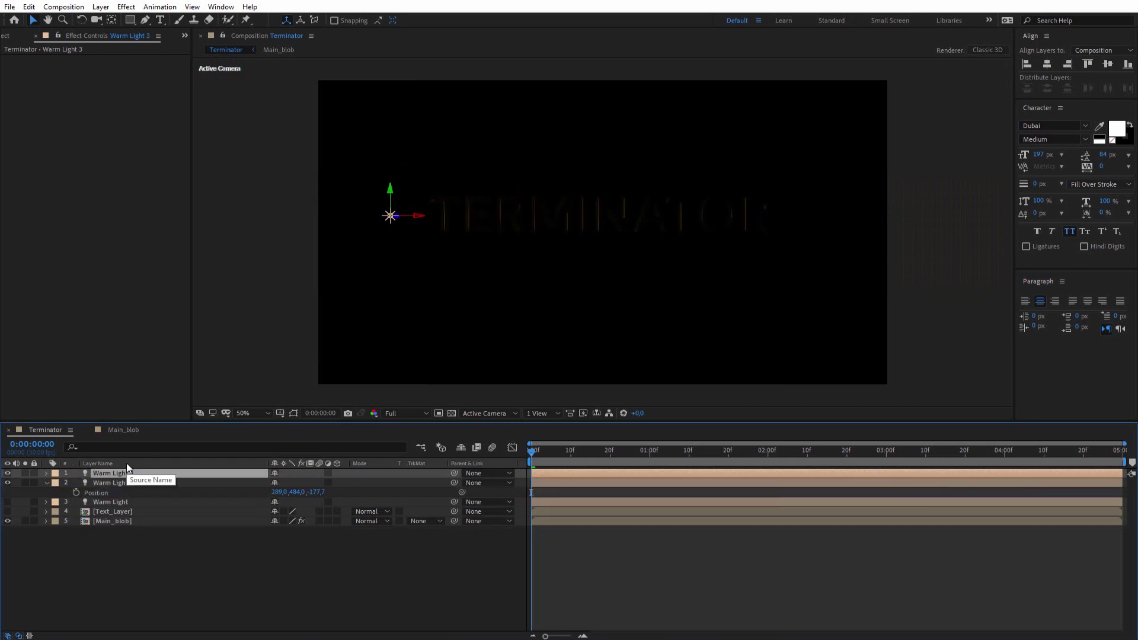
left_click_drag(8, 473, 7, 487)
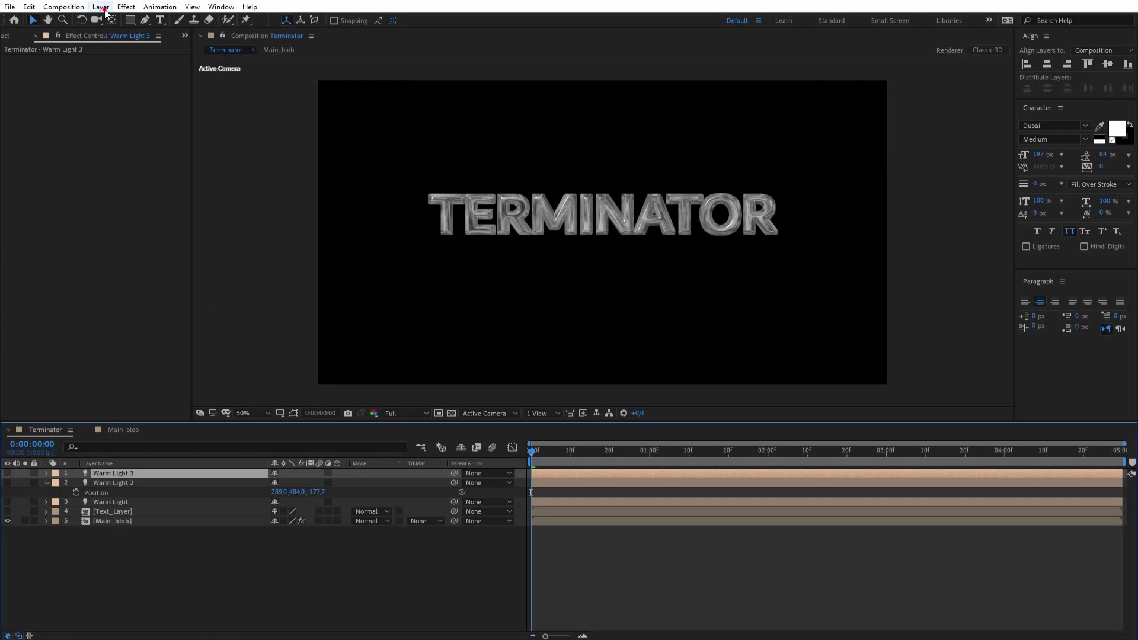
- Add a blue (0030FF) point light named "Cold Light"
left_click(101, 7)
mouse_move(117, 19)
left_click(350, 45)
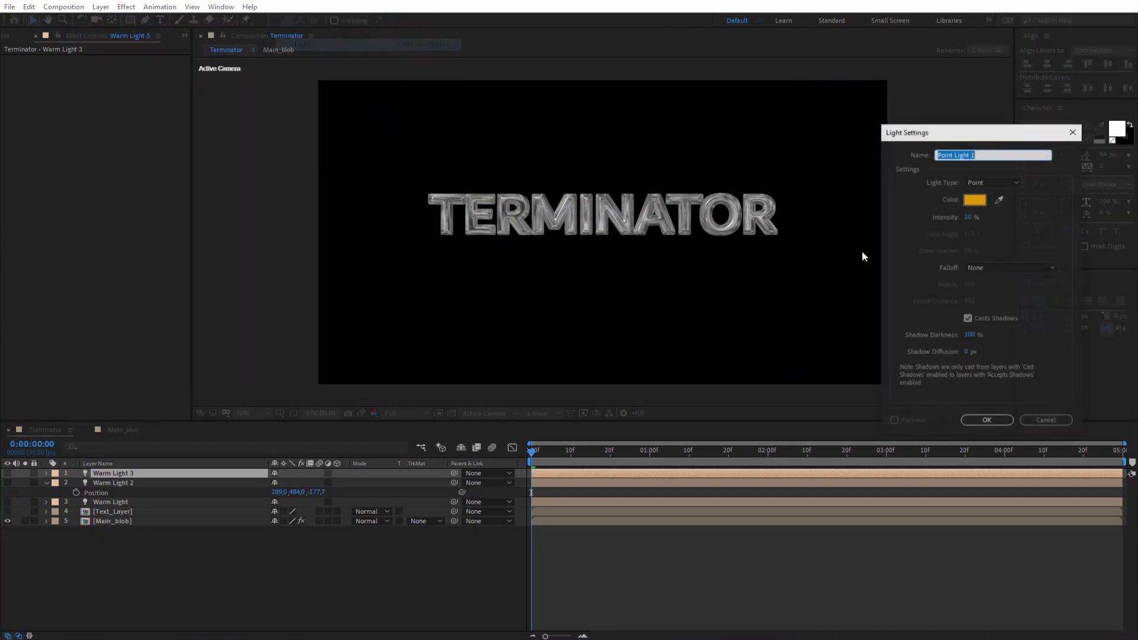
left_click(975, 199)
left_click(906, 422)
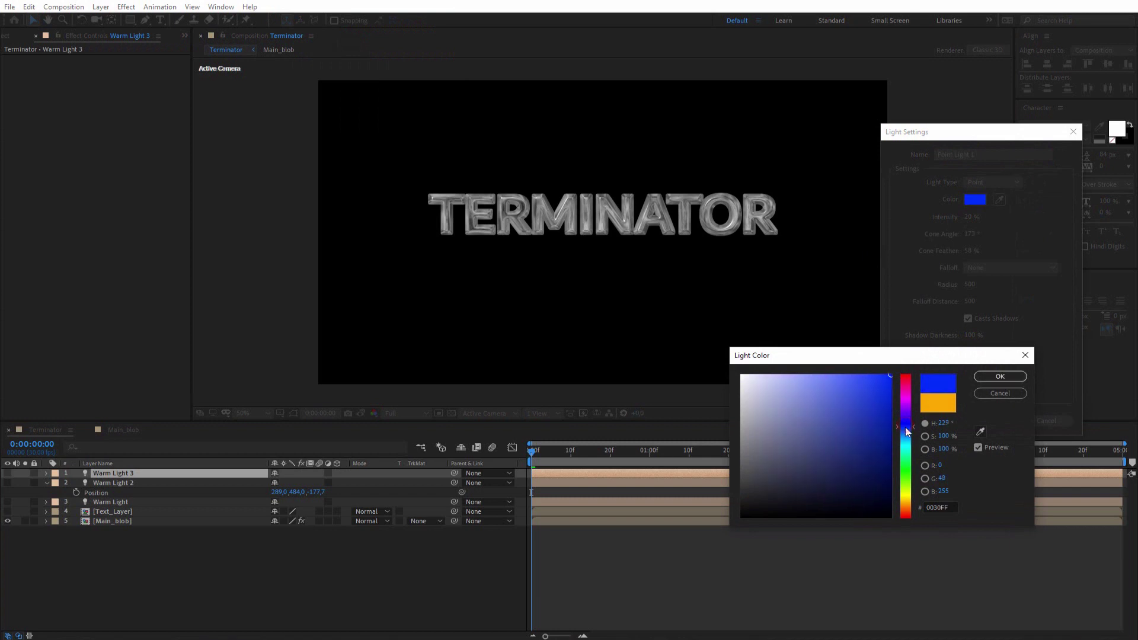
left_click(1000, 377)
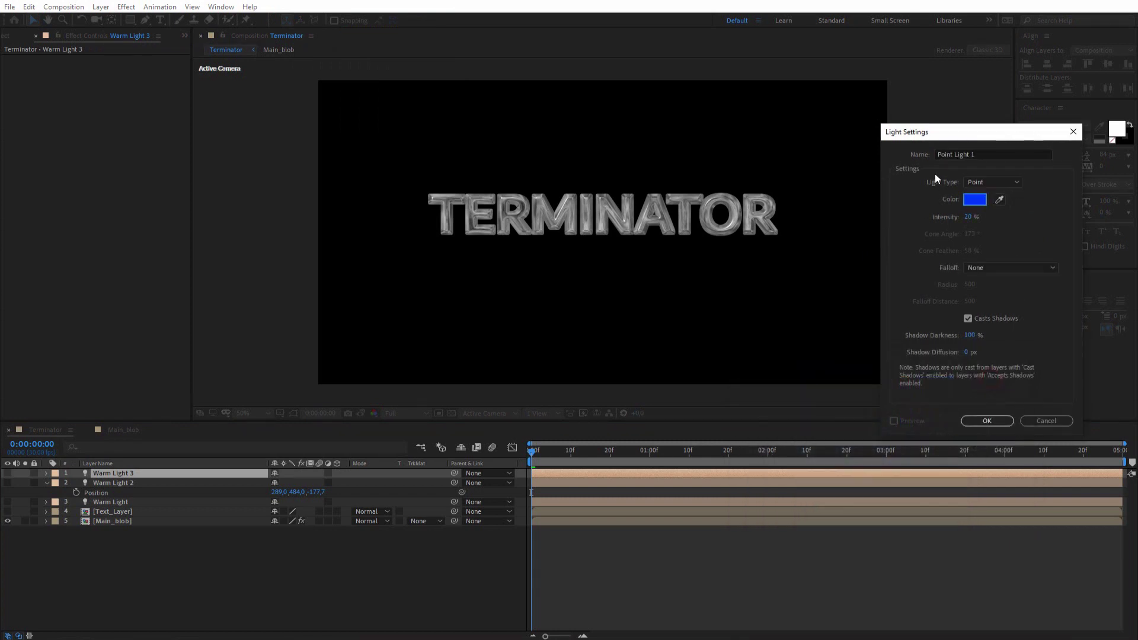
left_click(985, 156)
key("BackSpace")
left_click_drag(952, 155, 881, 159)
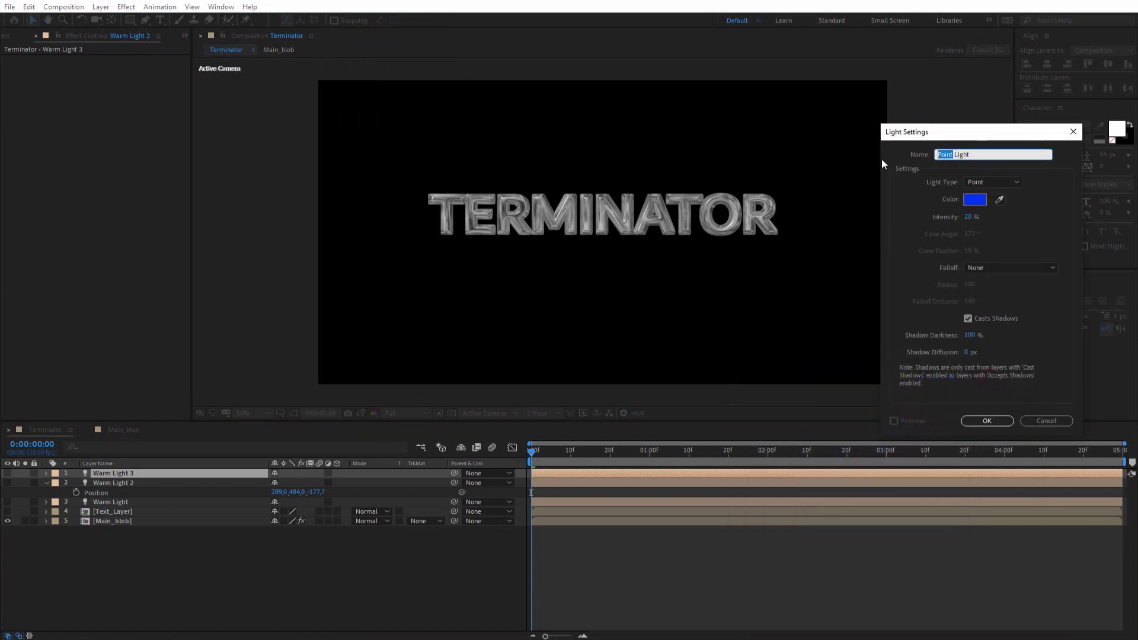
type("Cold")
key("Return")
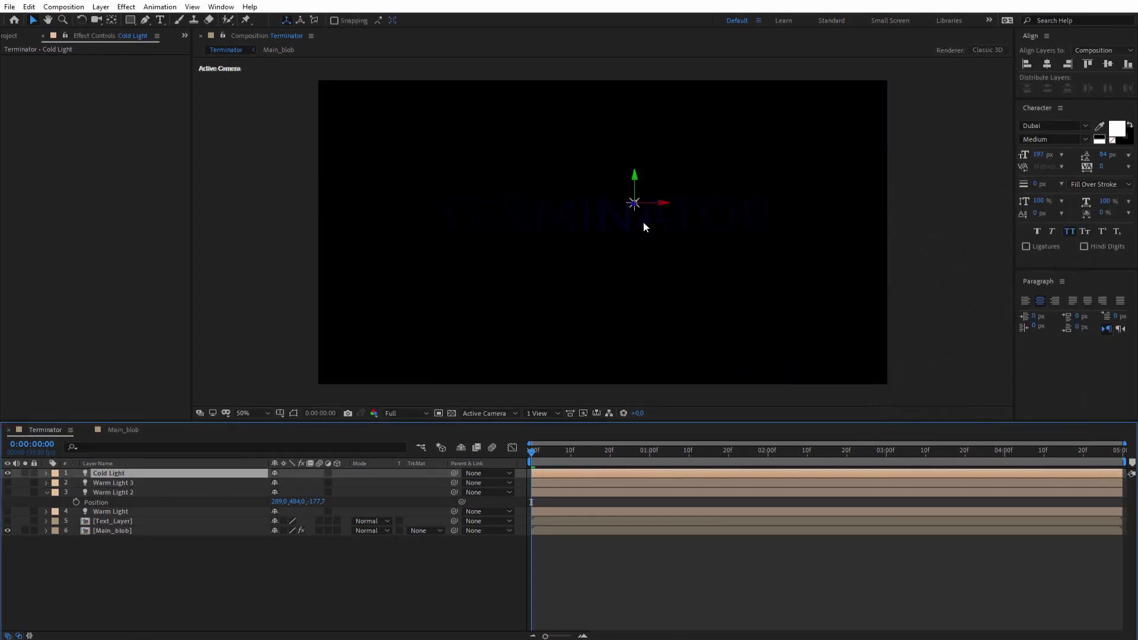
- Reveal Cold Light's position and set its Z value to -103.7 and its X value to 1325
key("period")
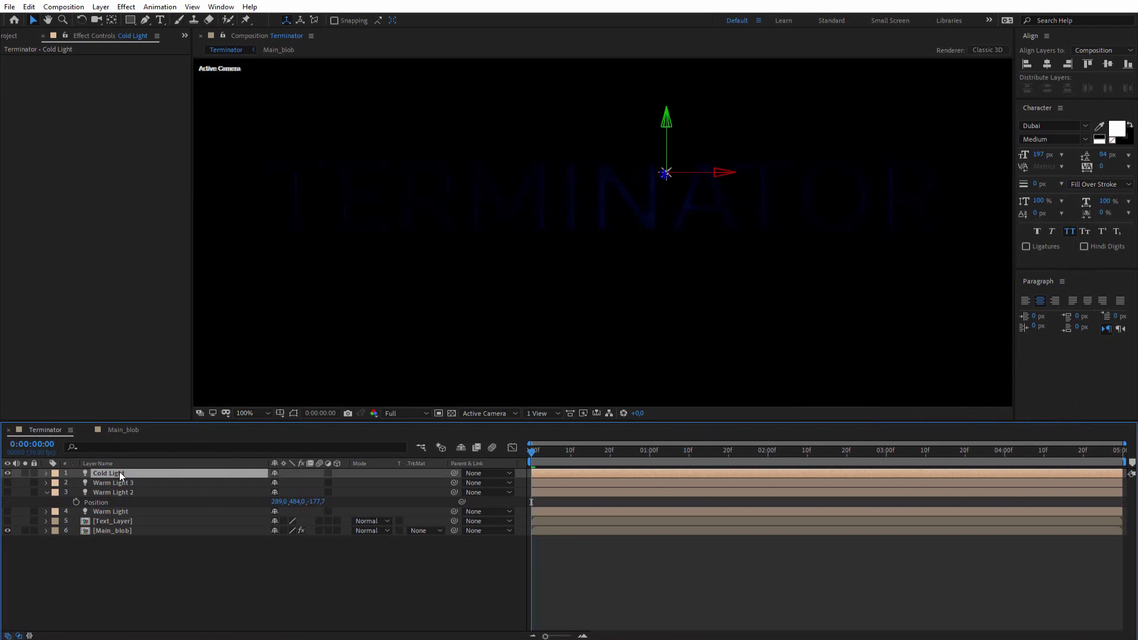
key("p")
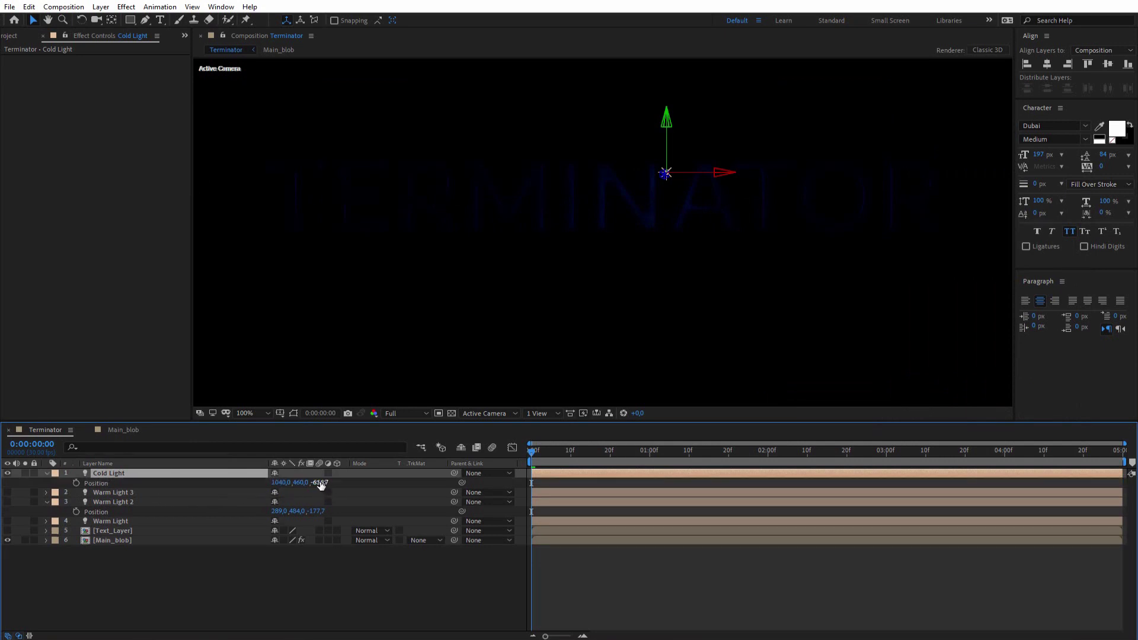
left_click(321, 483)
left_click_drag(320, 483, 636, 466)
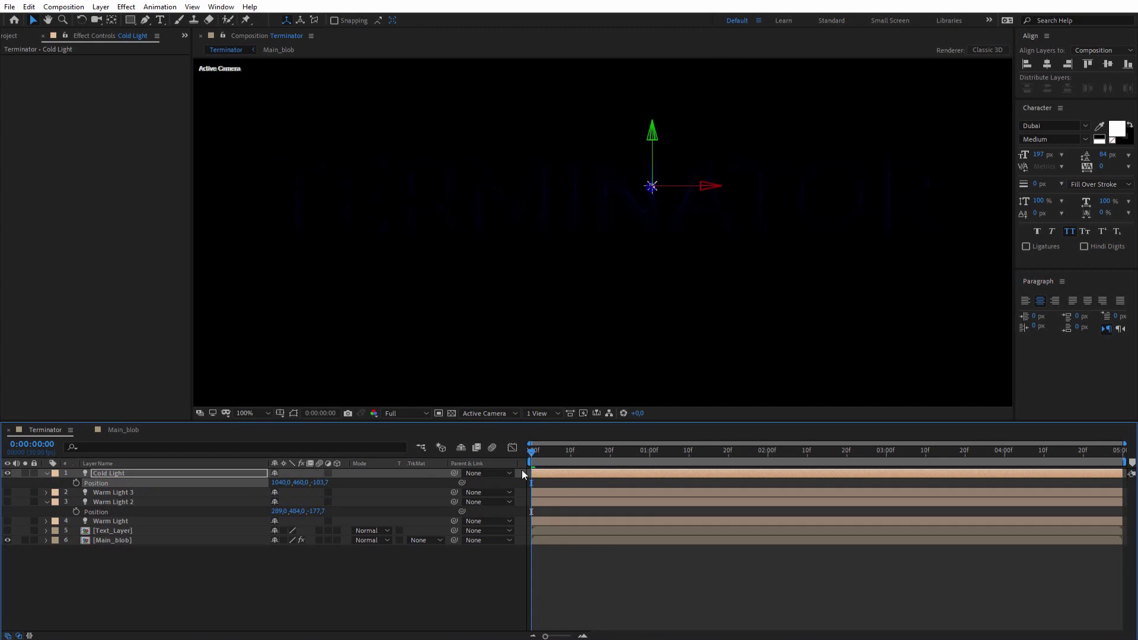
left_click_drag(687, 187, 855, 192)
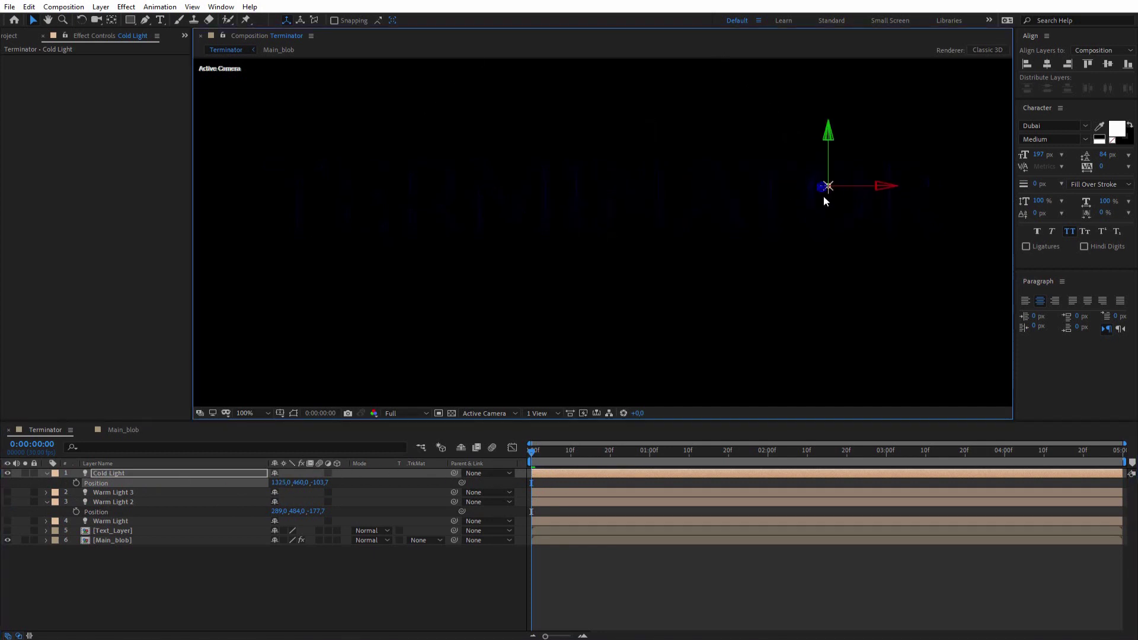
- Try Cold Light farther in front of the title and near its centre, at X 1011 and Z -699
left_click(324, 482)
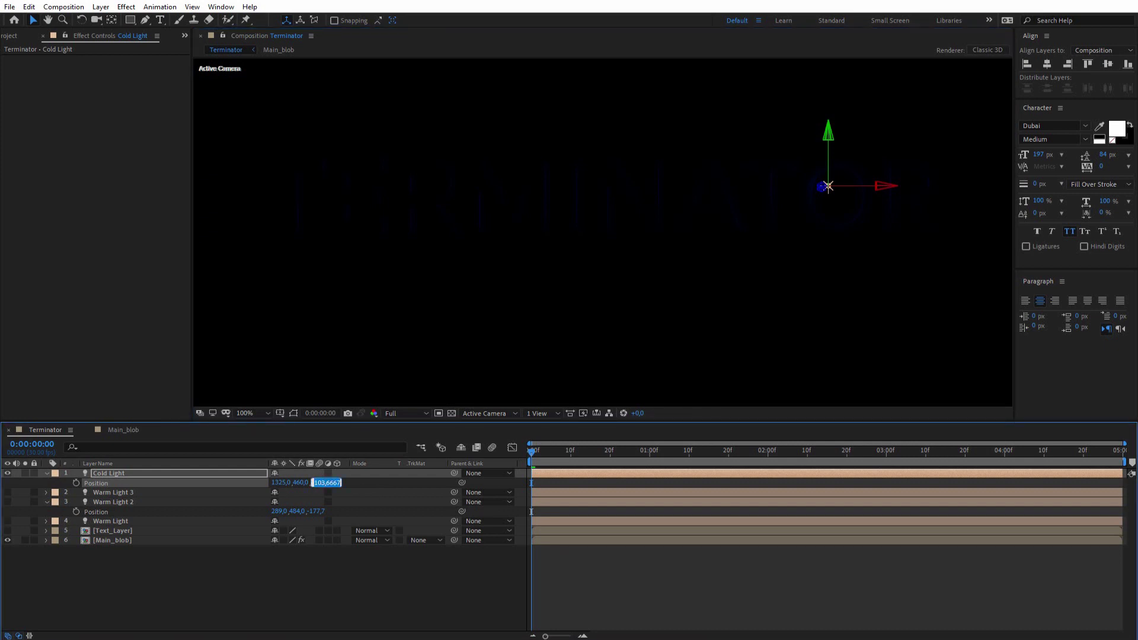
type("-353")
key("Return")
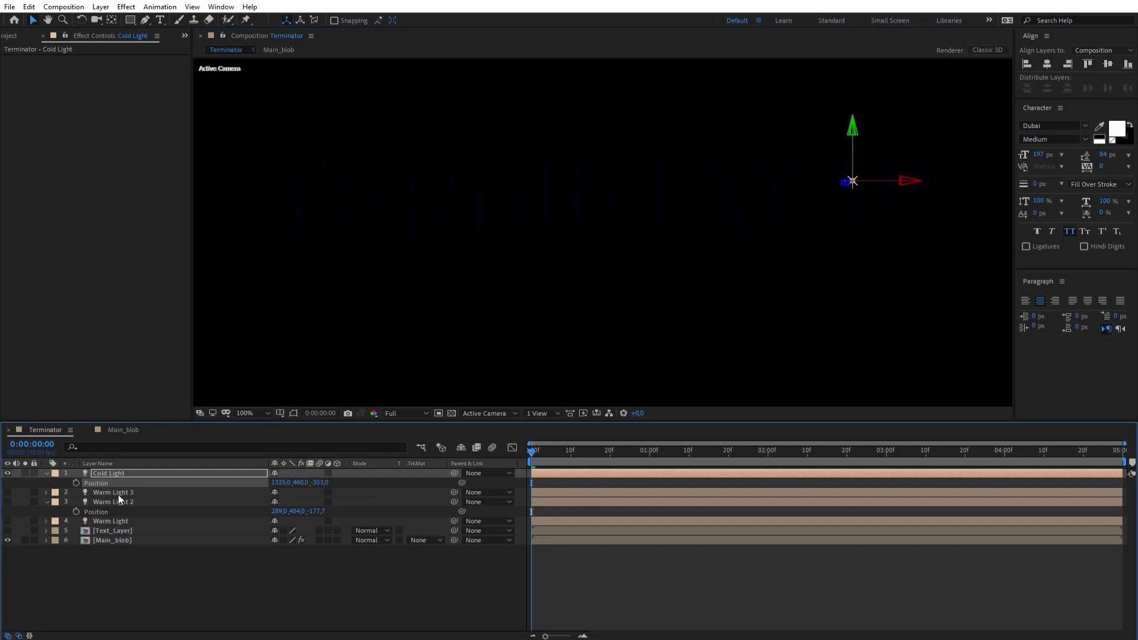
left_click_drag(321, 482, 232, 484)
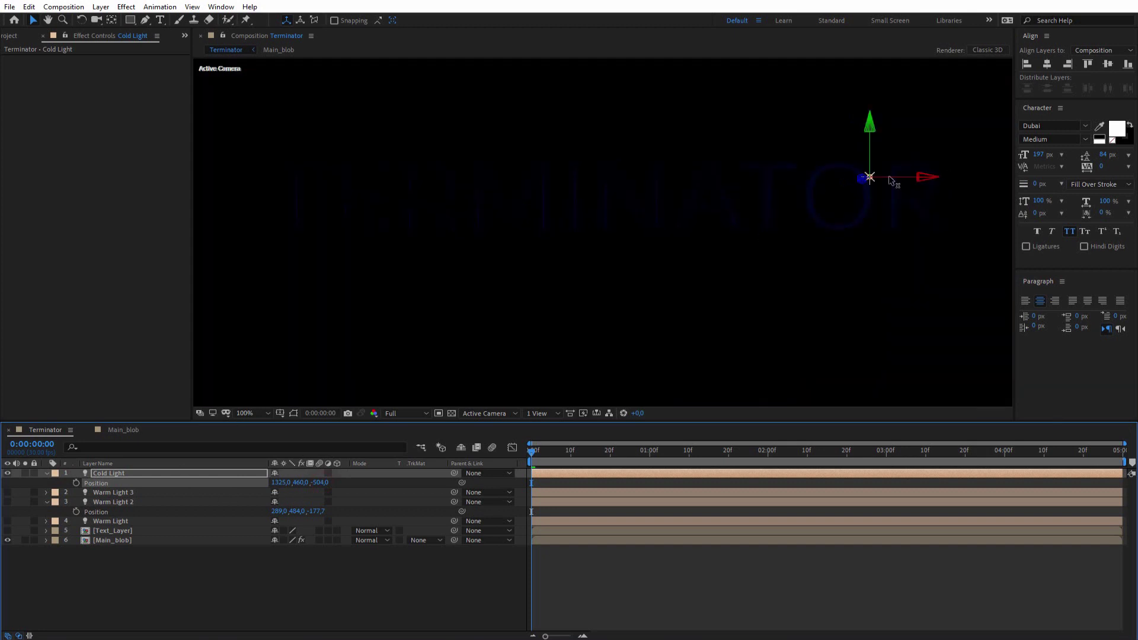
left_click_drag(891, 181, 921, 181)
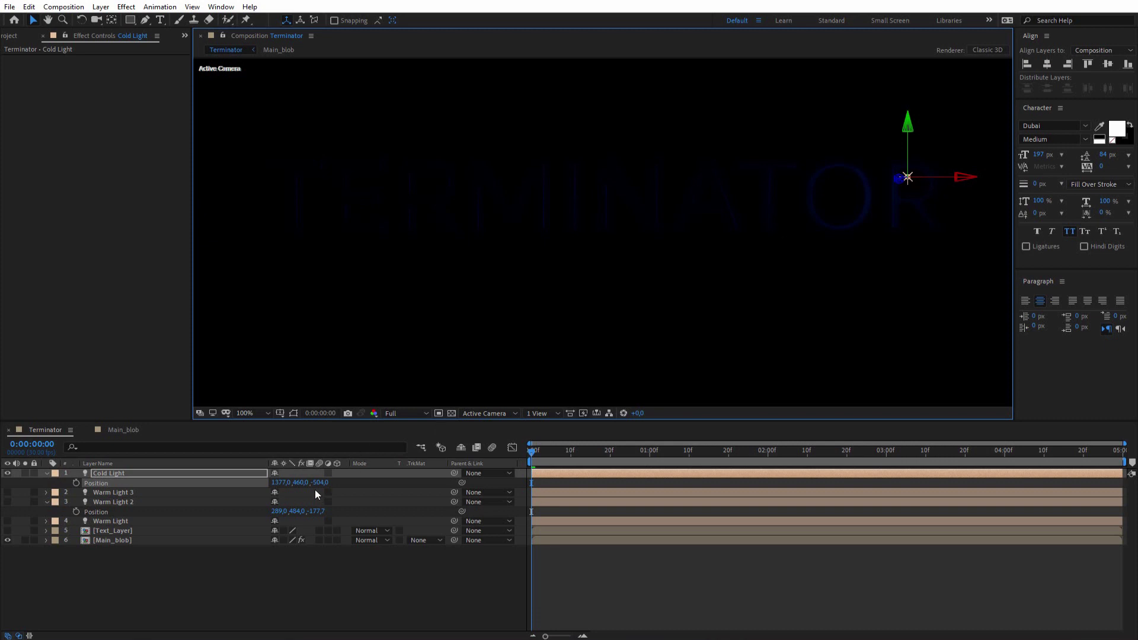
left_click_drag(320, 483, 207, 485)
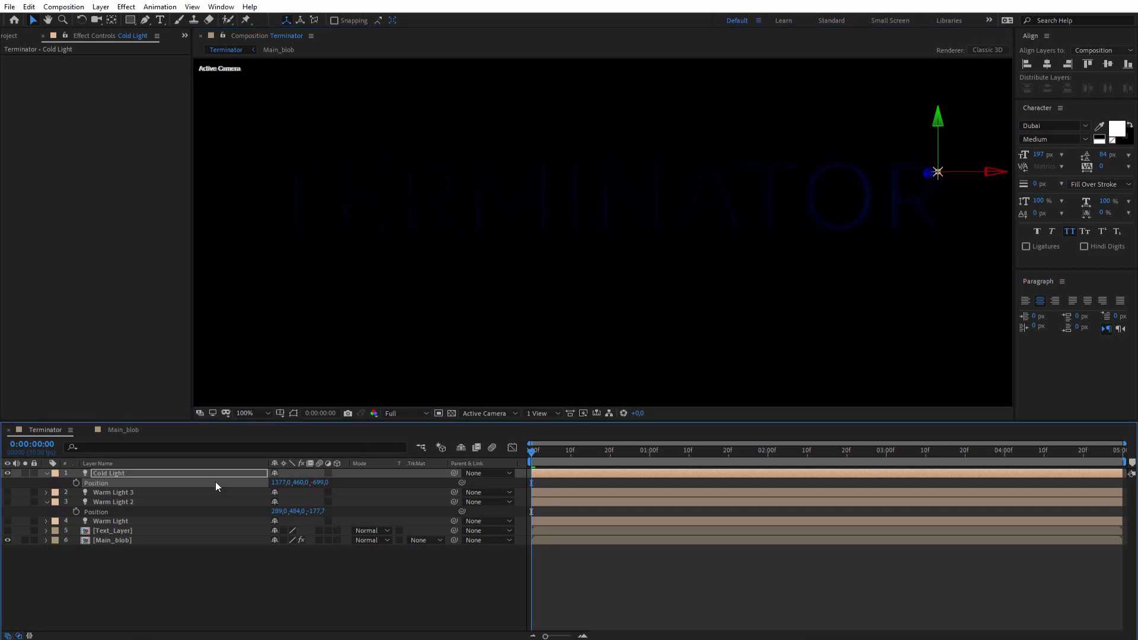
left_click_drag(971, 176, 753, 203)
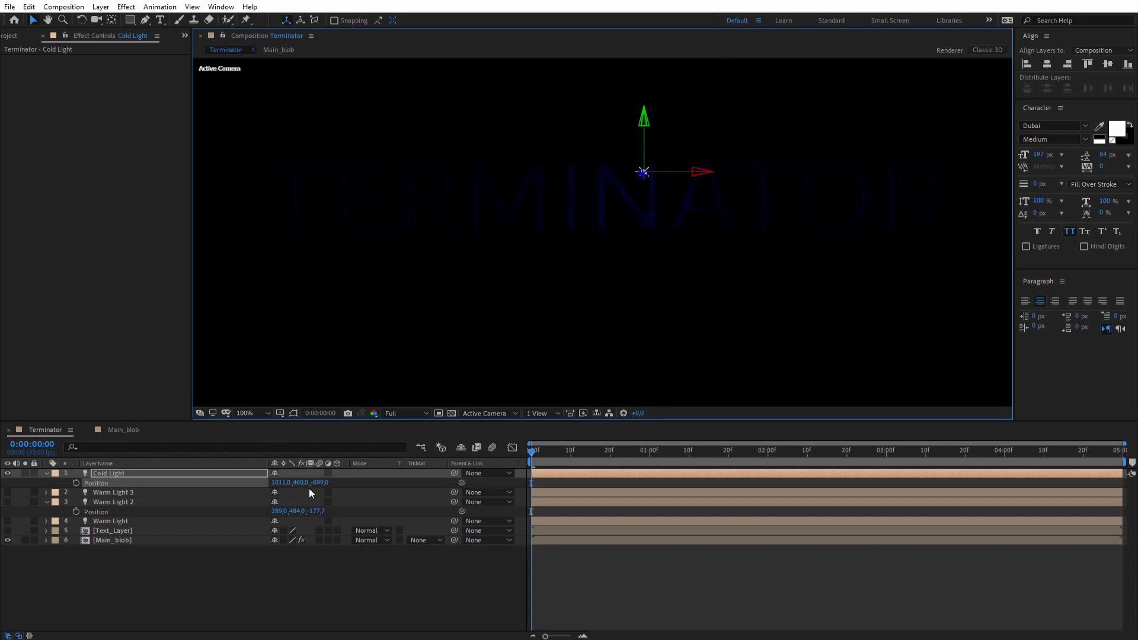
- Raise Cold Light's intensity to 2400%
left_click(100, 6)
left_click(129, 32)
left_click(969, 217)
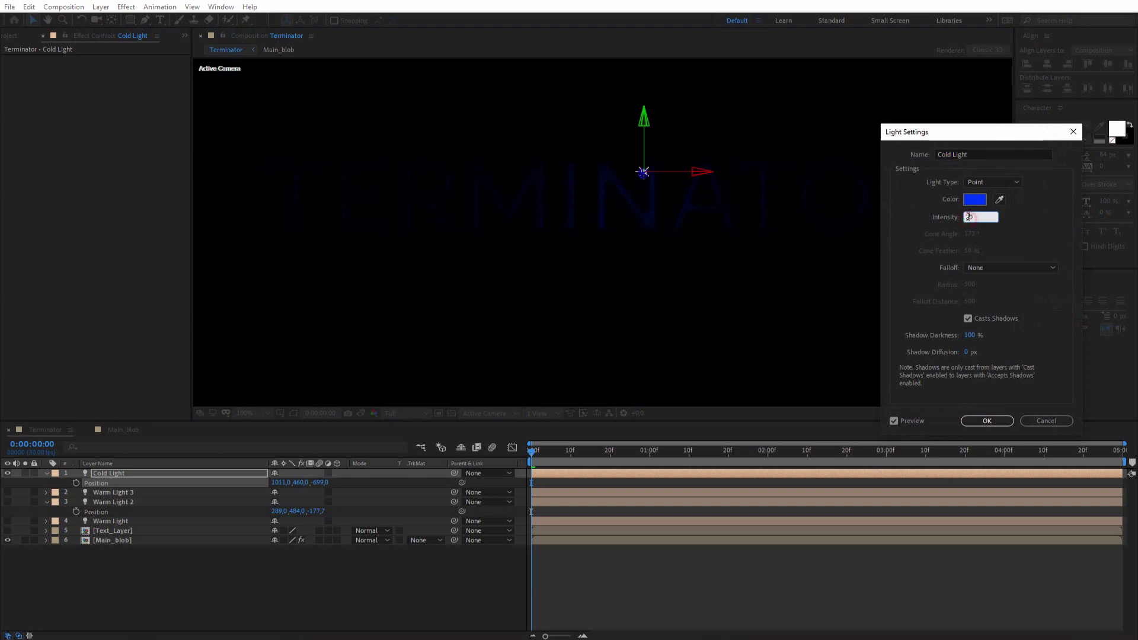
type("200")
key("Return")
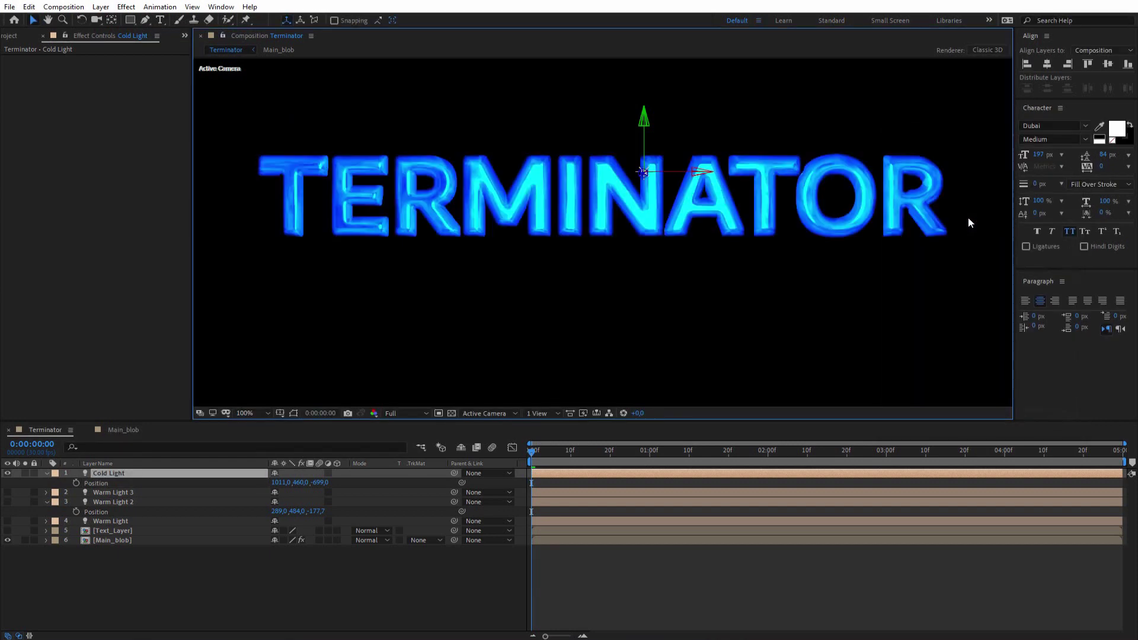
- Set Cold Light's intensity to 40%
left_click(101, 7)
left_click(129, 32)
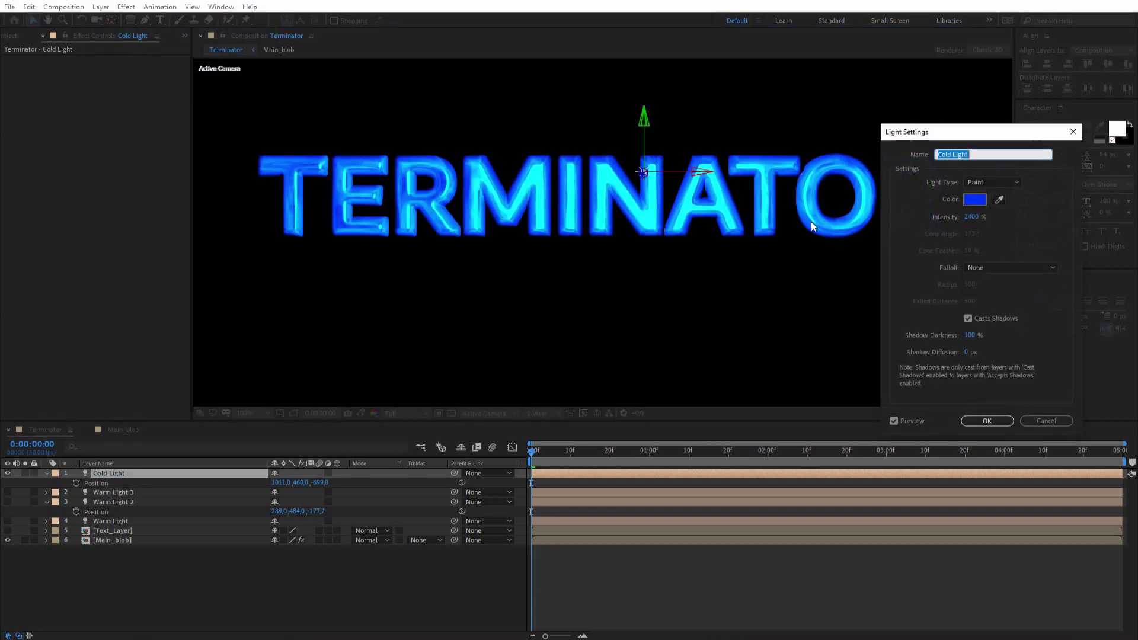
left_click(967, 220)
type("40")
key("Return")
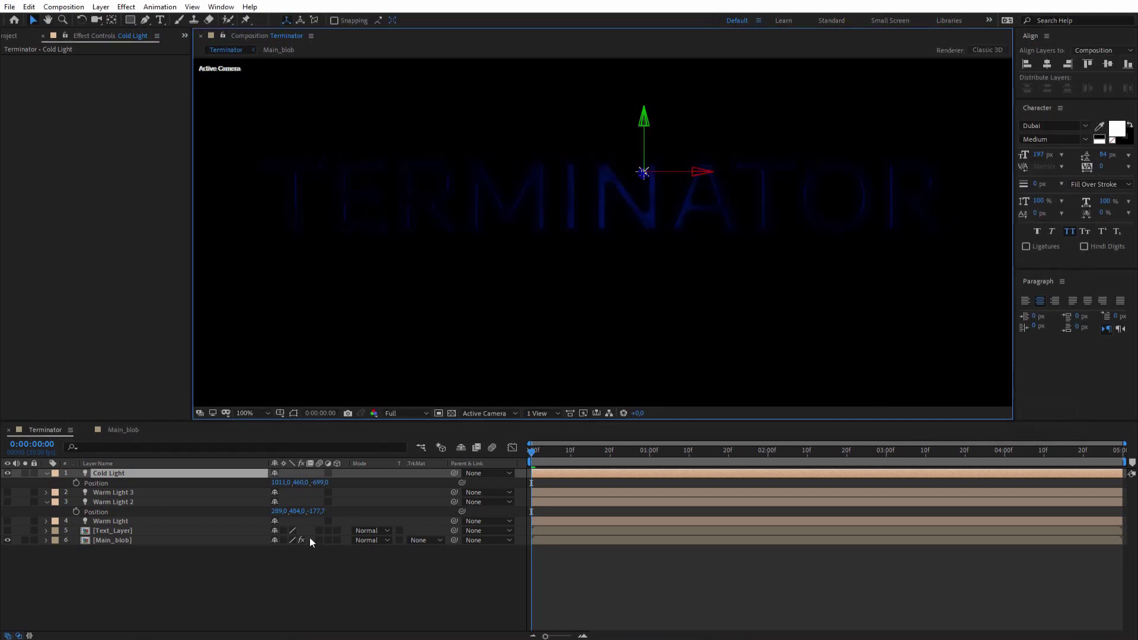
- Bring Cold Light to Z 6 and move it horizontally past the title's final R, to about X 1538
left_click(318, 482)
left_click_drag(315, 484, 313, 484)
left_click(314, 483)
type("0")
key("Return")
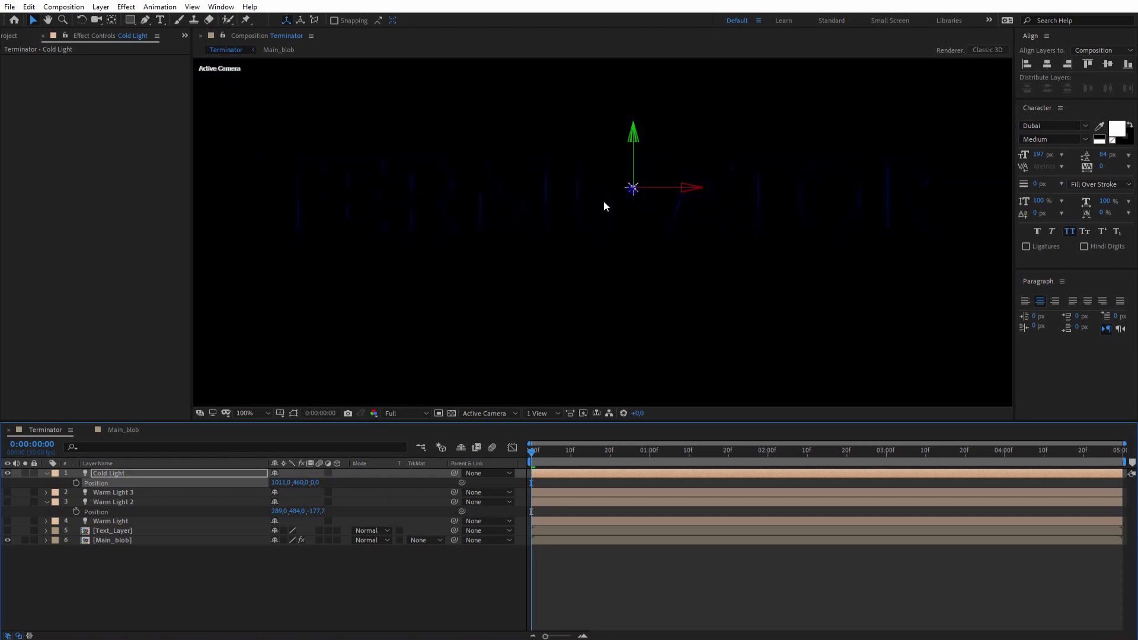
mouse_move(313, 486)
left_mouse_down()
mouse_move(259, 490)
mouse_move(328, 491)
left_mouse_up()
left_click_drag(667, 193, 978, 210)
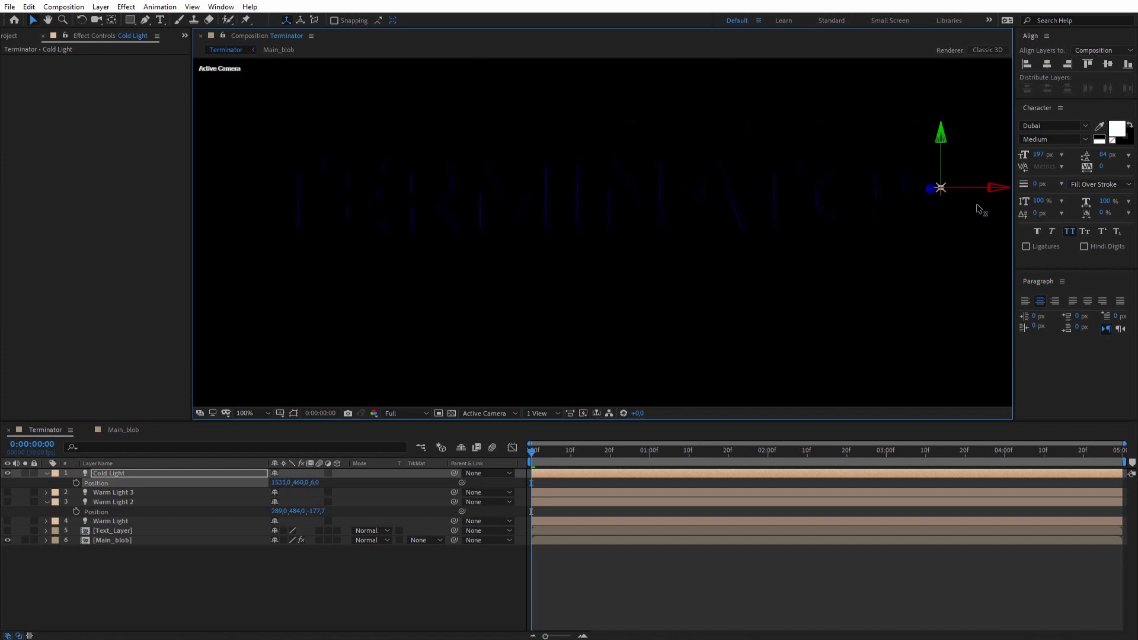
- Make Warm Light 3 and Warm Light 2 visible again, and duplicate Cold Light
left_click(7, 492)
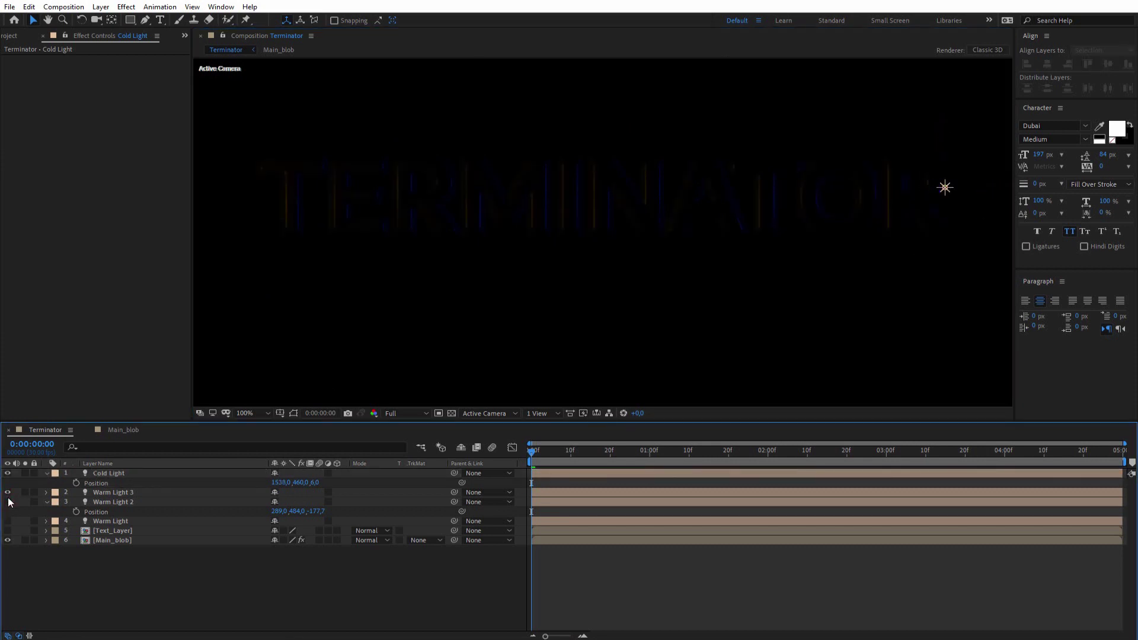
left_click(7, 502)
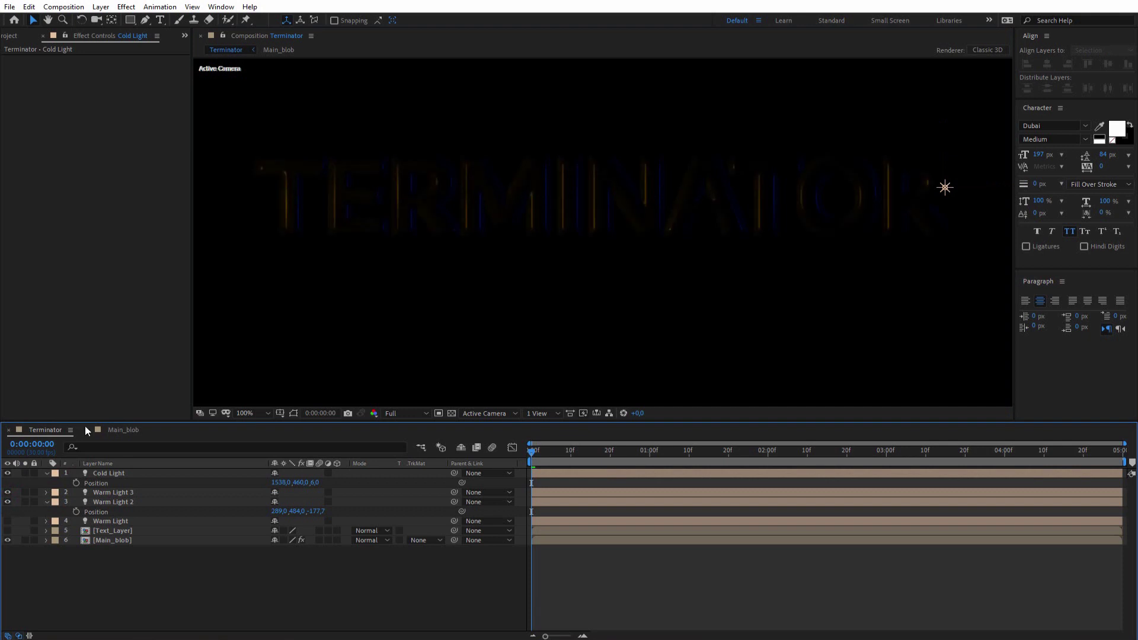
left_click(116, 474)
key("ctrl+d")
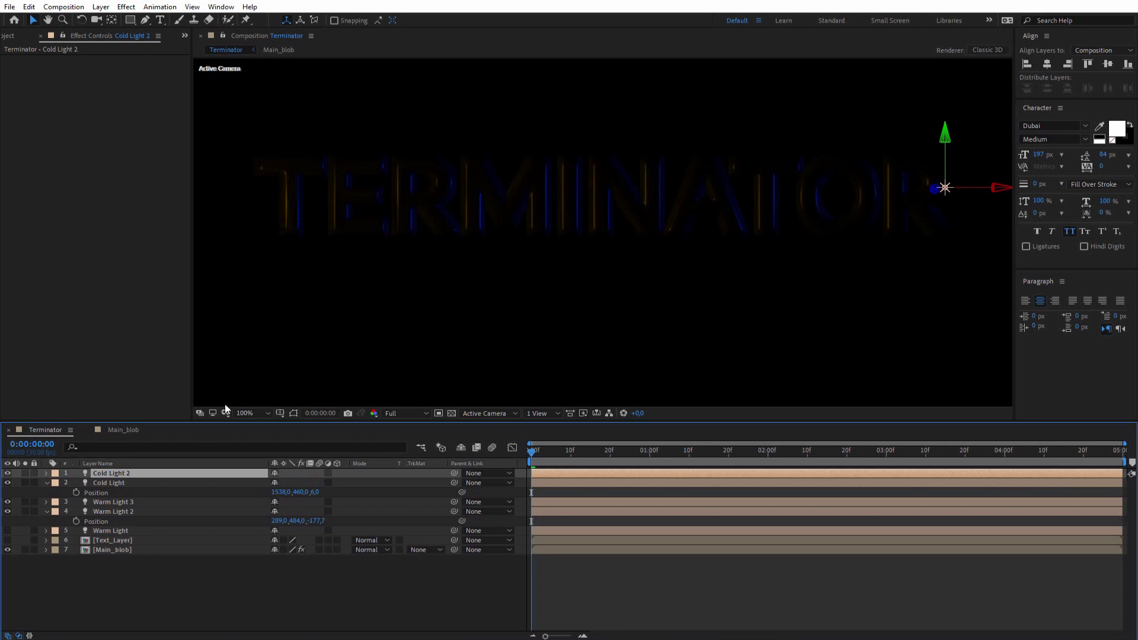
- Duplicate Warm Light 3 and move the copy onto the M of the title
left_click(112, 503)
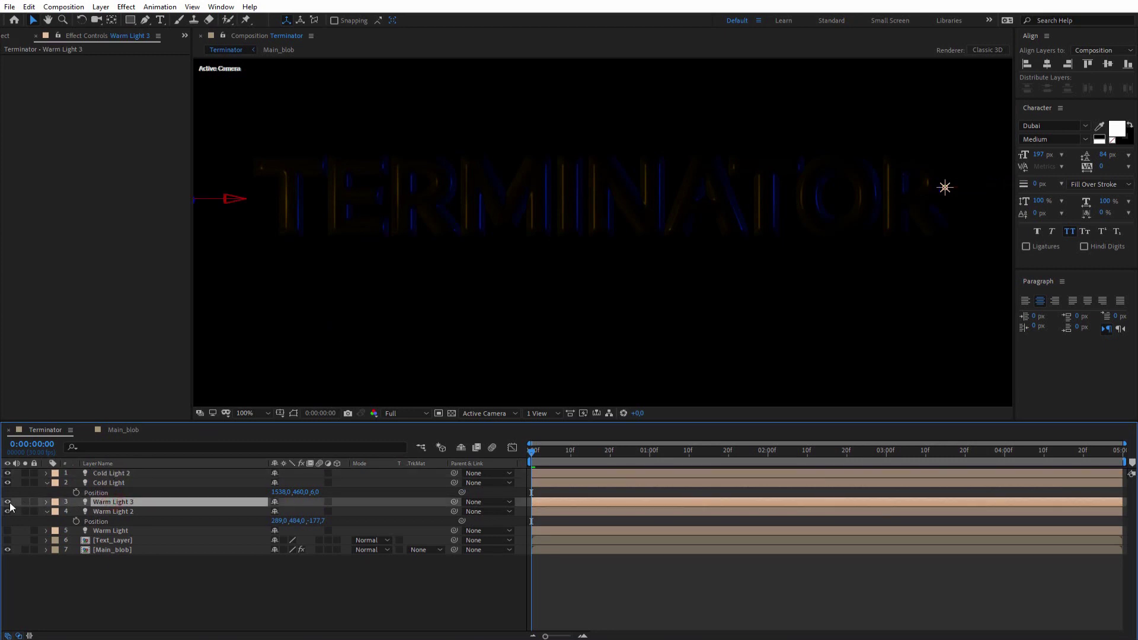
key("ctrl+d")
left_click_drag(220, 202, 511, 165)
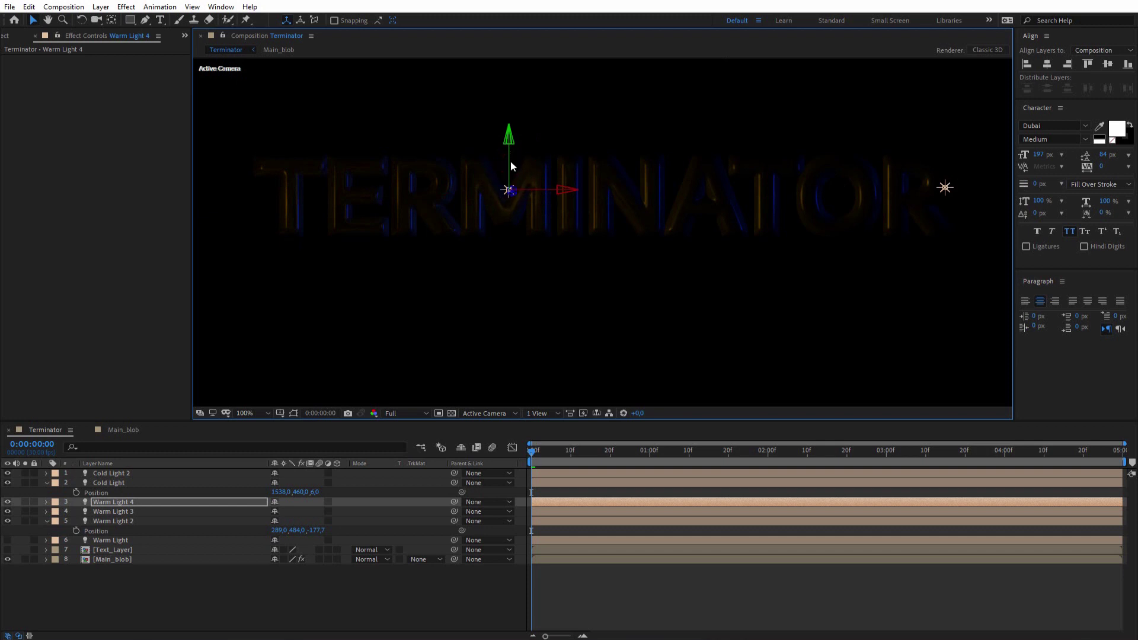
- Set Warm Light 4's intensity to 30%
double_click(511, 161)
left_click(972, 217)
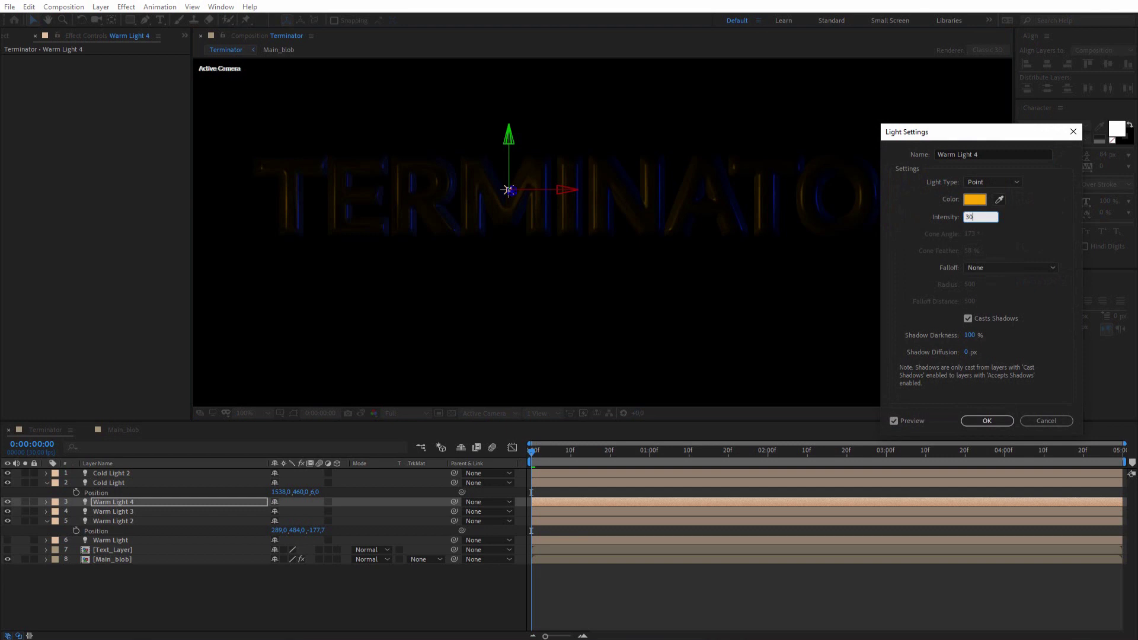
key("Return")
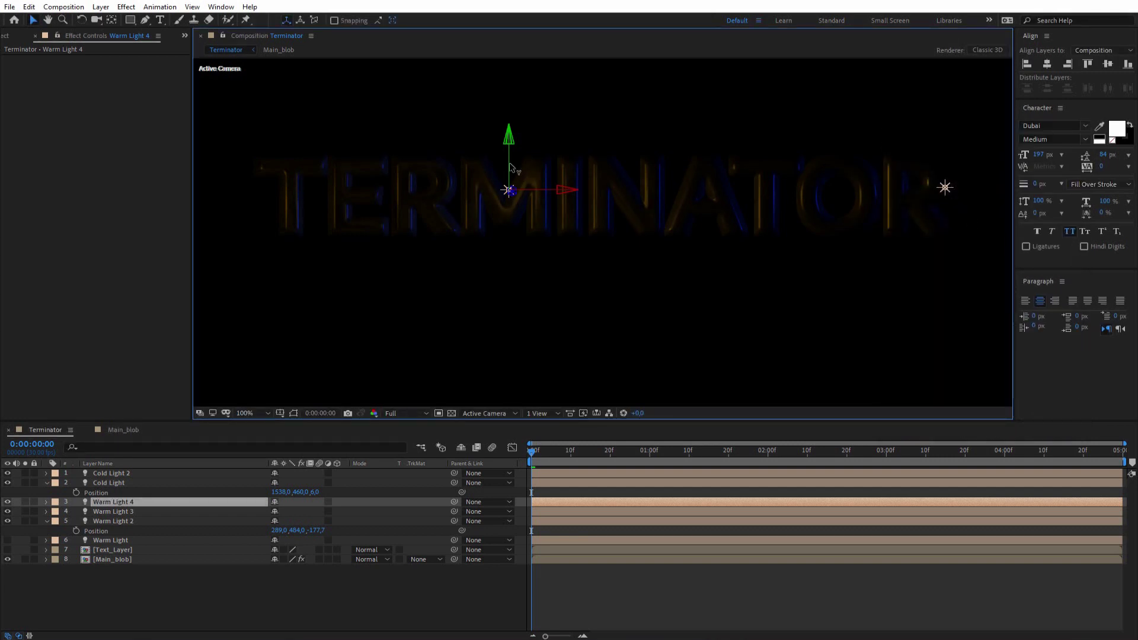
- Lock the Main_blob layer and raise Warm Light 4 slightly over the right side of the M
left_click(532, 164)
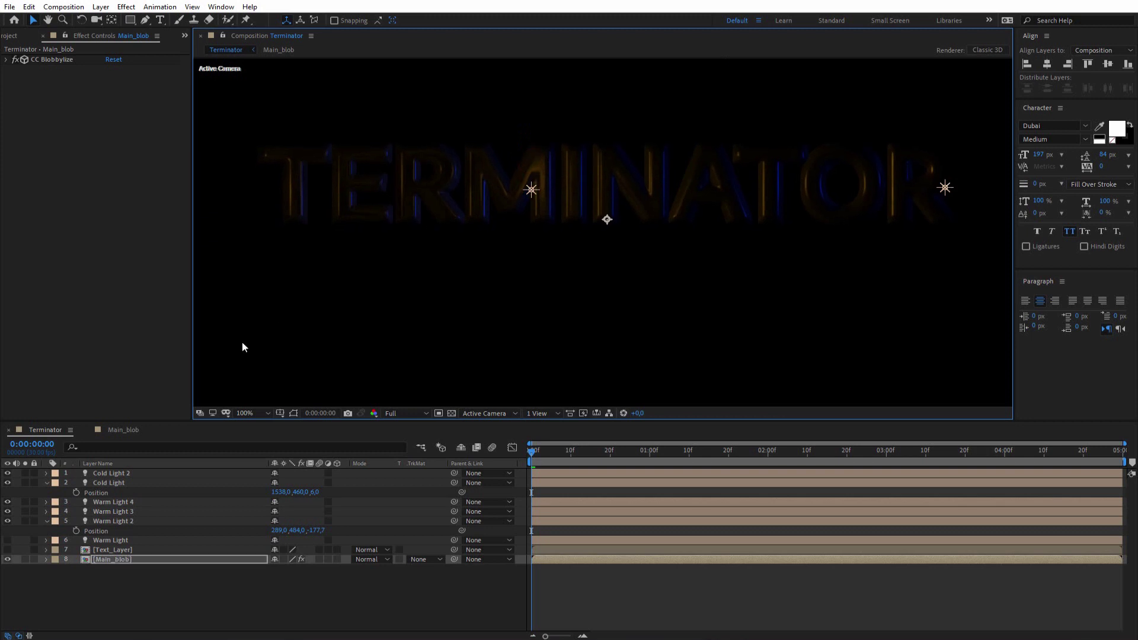
left_click(33, 559)
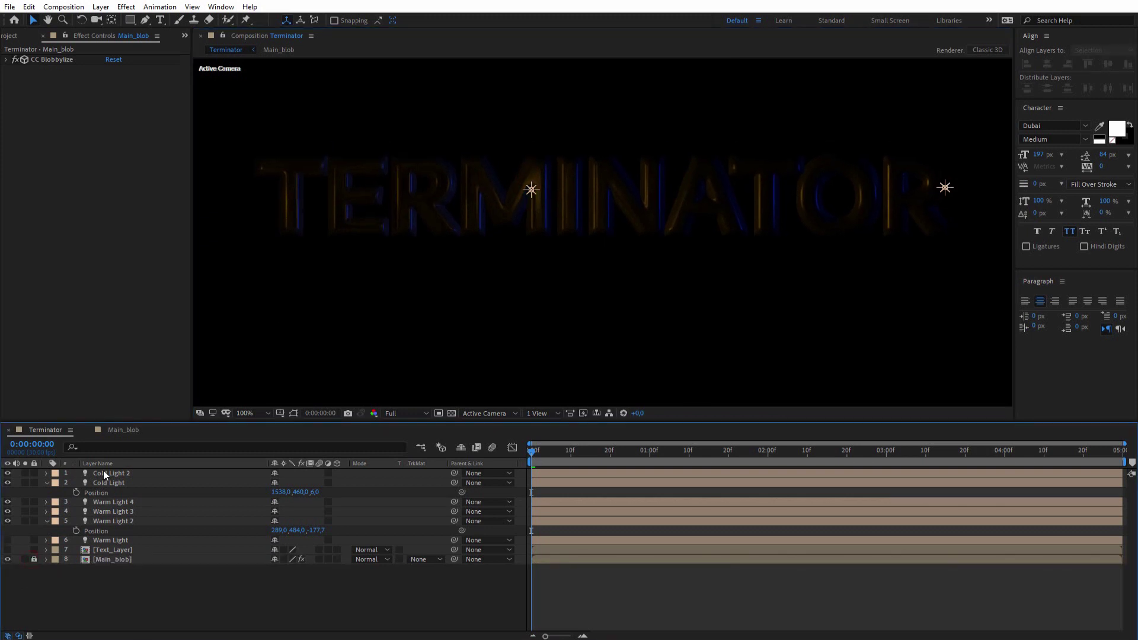
left_click(118, 503)
left_click_drag(532, 166, 535, 149)
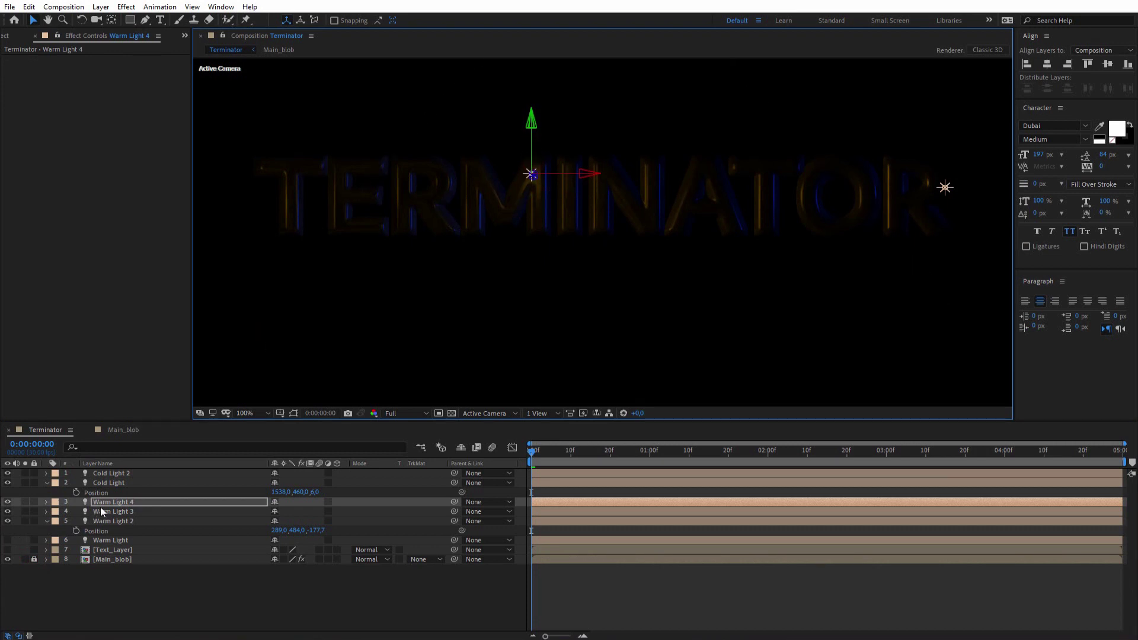
- Duplicate Warm Light 4 and move the copy horizontally onto the second T of the title
key("ctrl+d")
left_click_drag(566, 176, 798, 175)
left_click(783, 187)
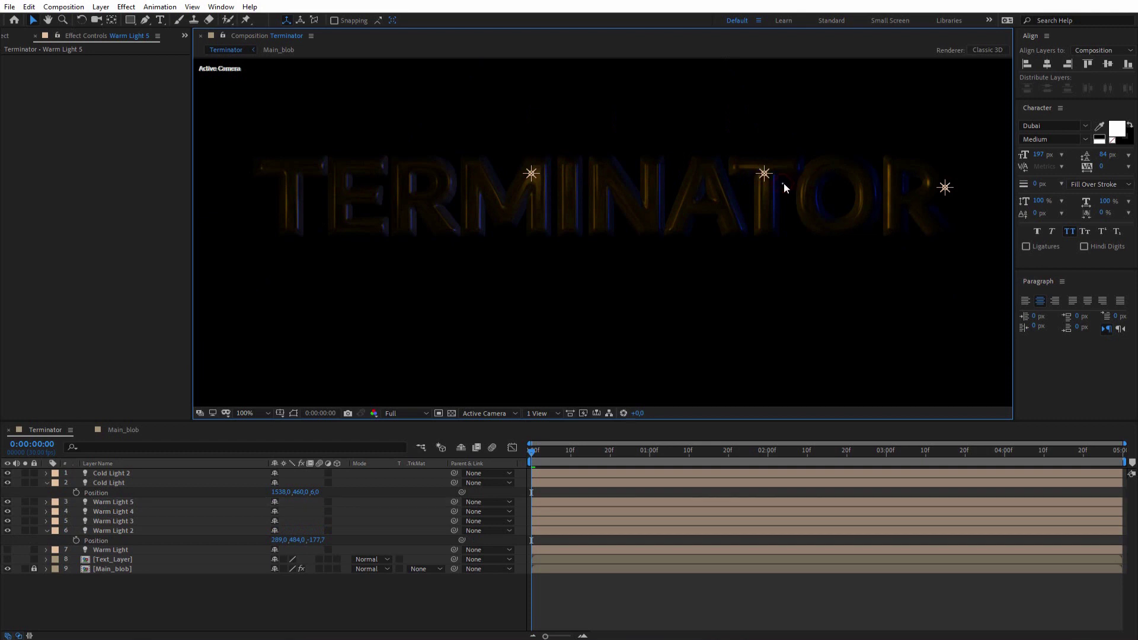
- Set Warm Light 5's Z position to -130.7
left_click(105, 504)
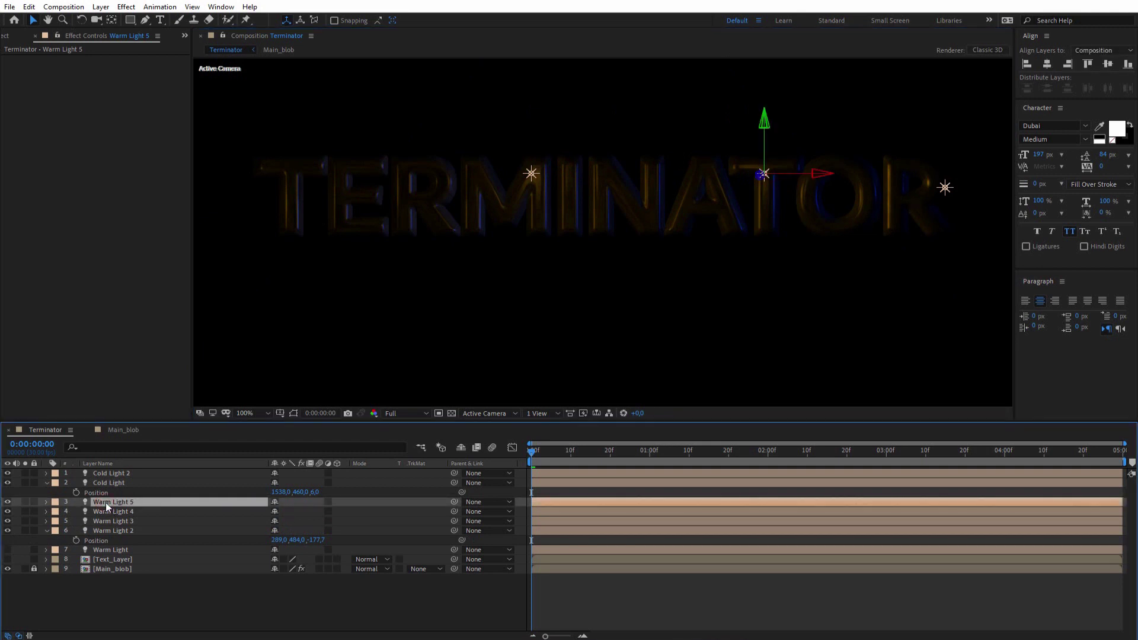
key("p")
left_click_drag(320, 512, 373, 514)
left_click(317, 510)
left_click_drag(317, 510, 294, 517)
- Reveal the positions of Warm Light 3 and Warm Light 4, and set Warm Light 4's Z position to -113.7
left_click(128, 531)
key("p")
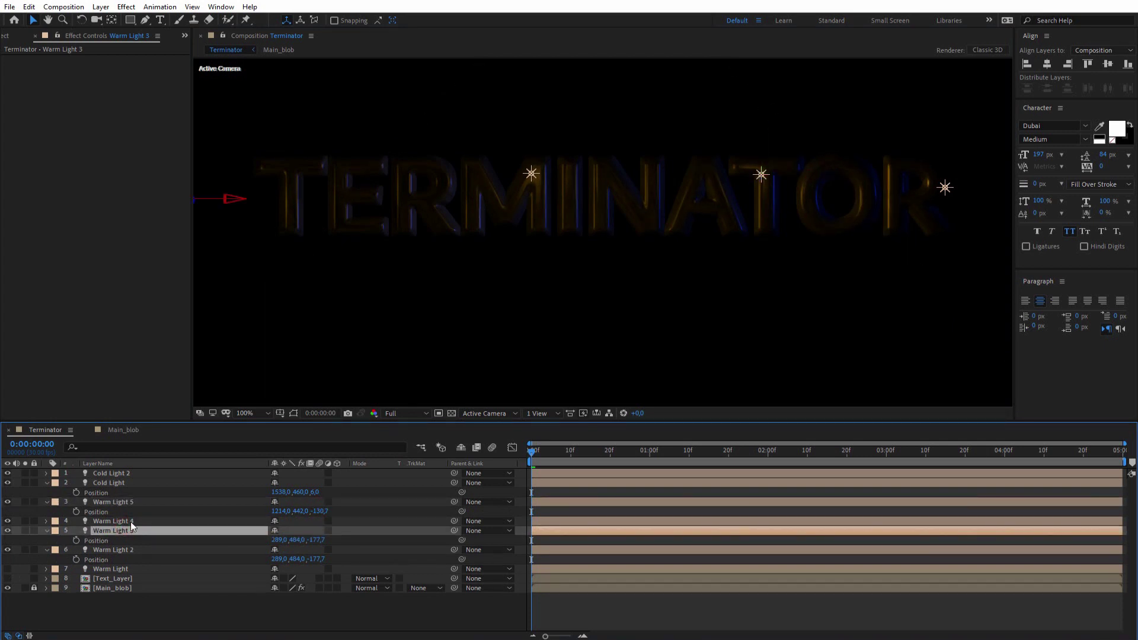
left_click(130, 522)
key("p")
left_click_drag(314, 531, 359, 531)
key("comma")
key("comma")
left_click(300, 289)
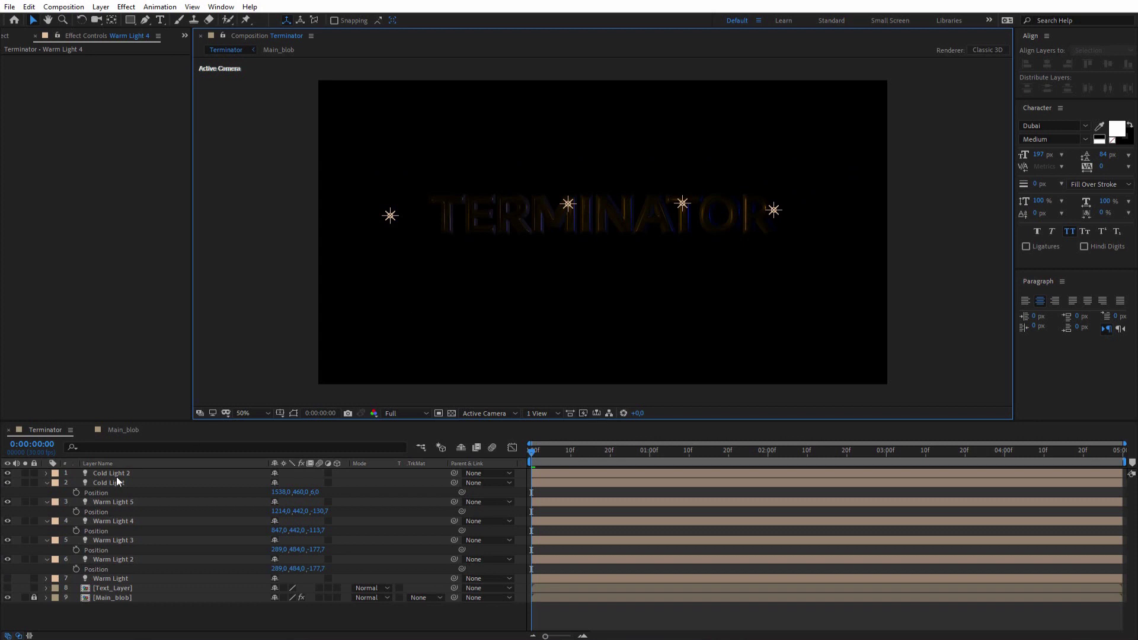
- Unlock the Main_blob layer and apply the Curves effect to it
left_click(105, 597)
left_click(108, 228)
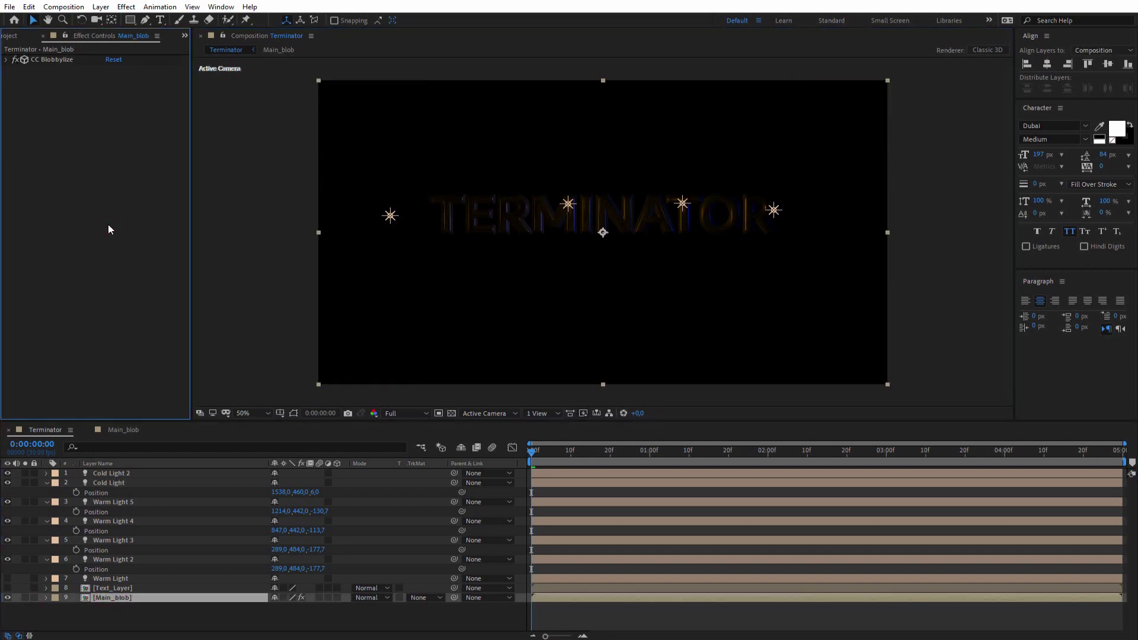
right_click(109, 229)
mouse_move(196, 276)
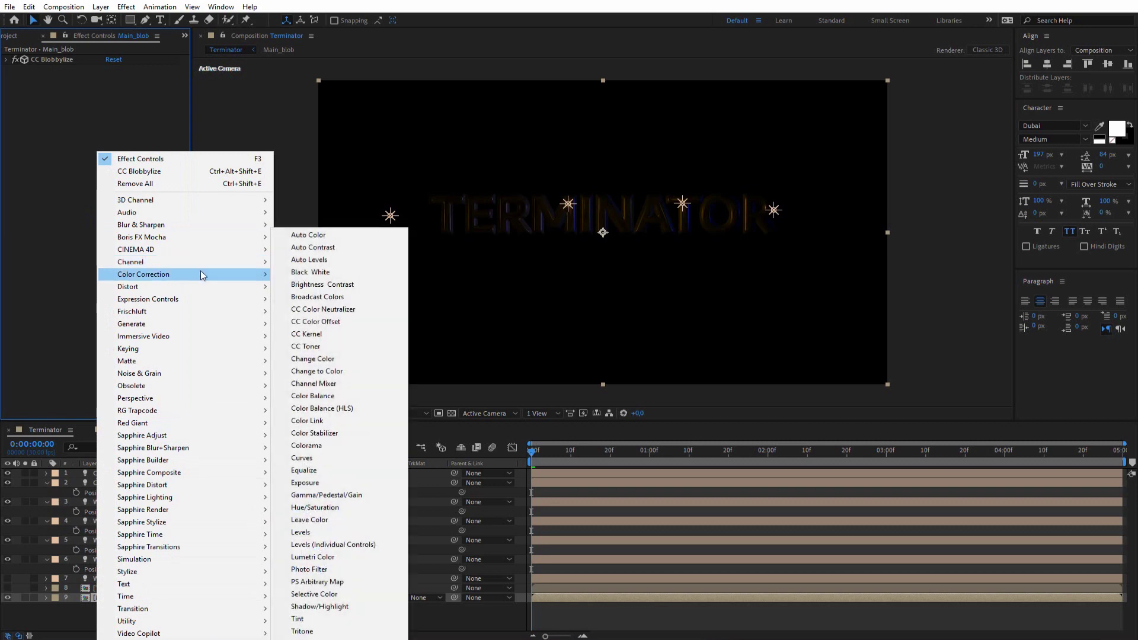
left_click(323, 459)
- Shape Main_blob's RGB curve with raised midtones and a second point holding down the shadows
left_click_drag(99, 189, 89, 173)
left_click(286, 226)
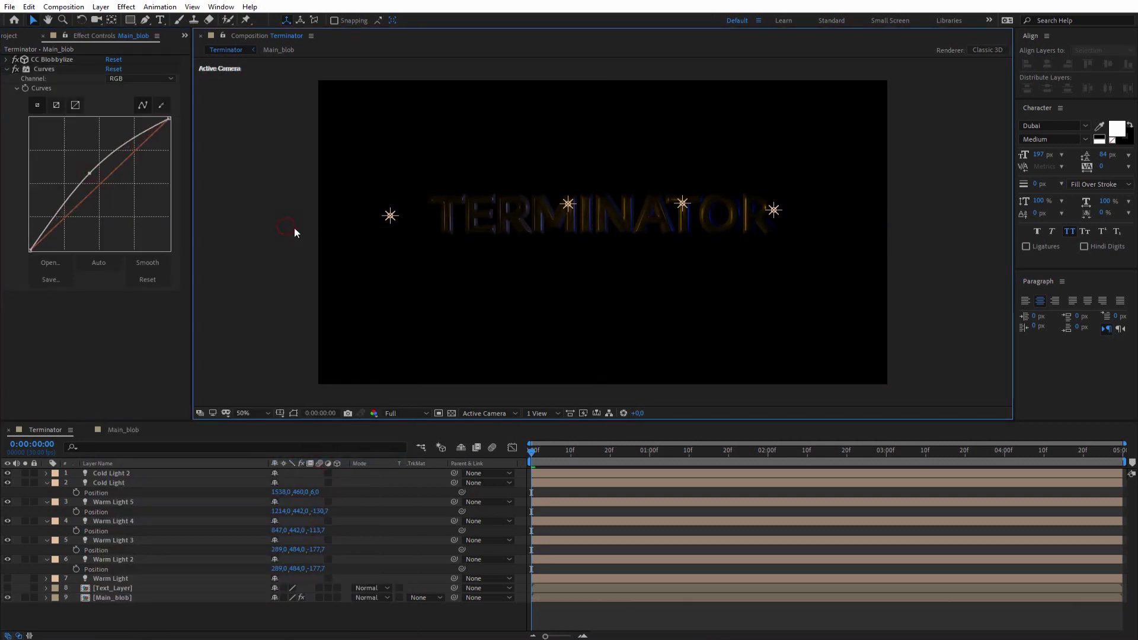
key("slash")
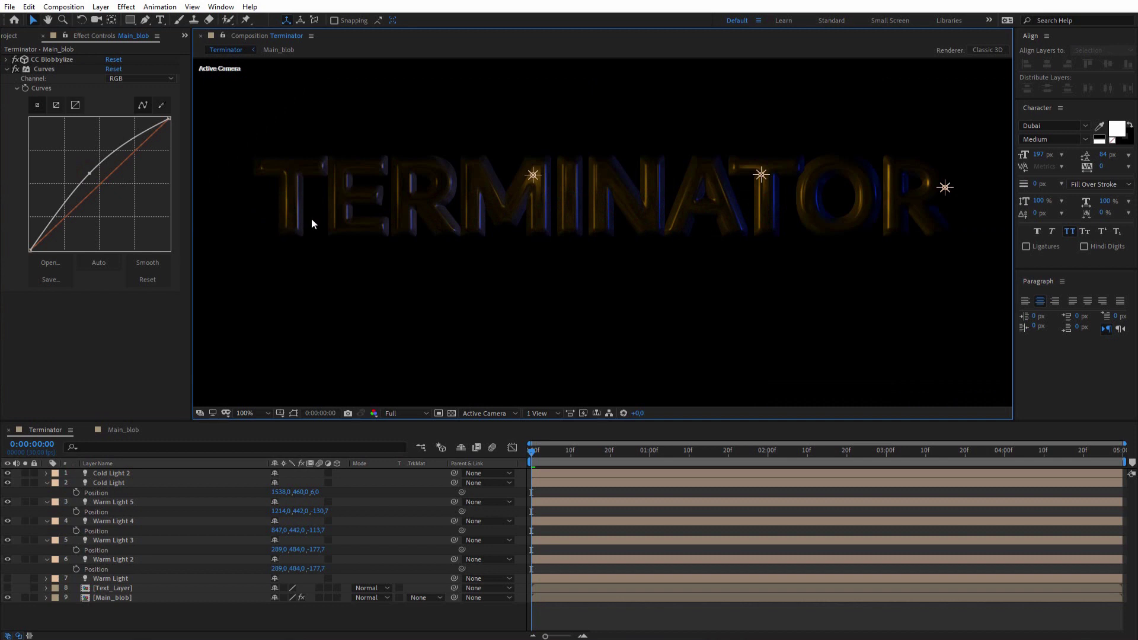
left_click_drag(65, 203, 88, 175)
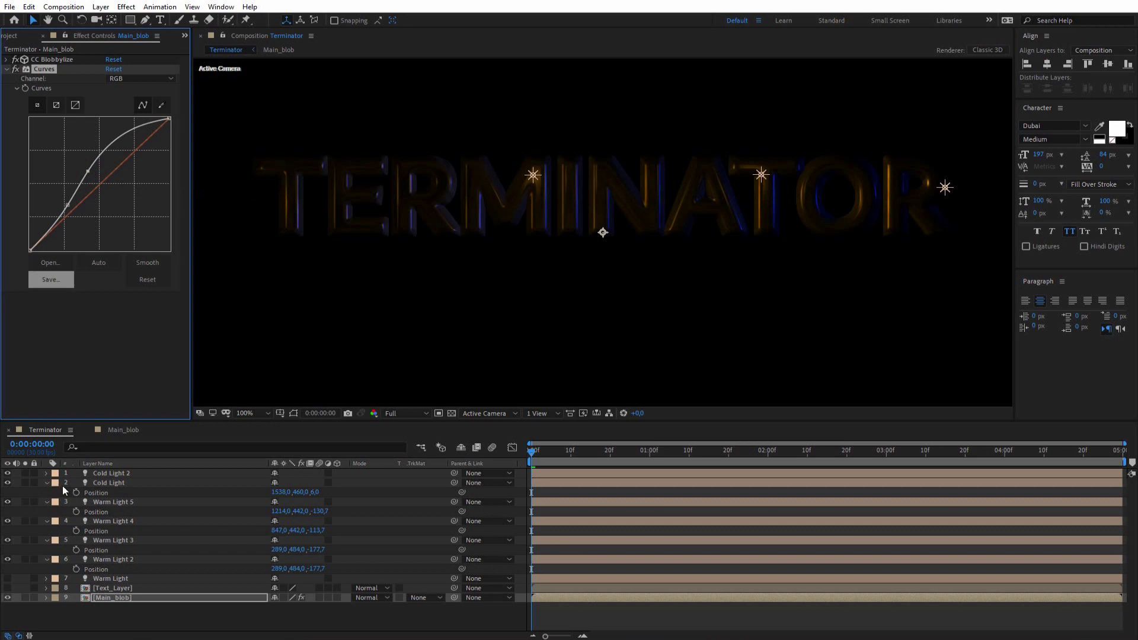
- Open the Text_Layer composition and add a black solid above the terminator text layer
double_click(109, 586)
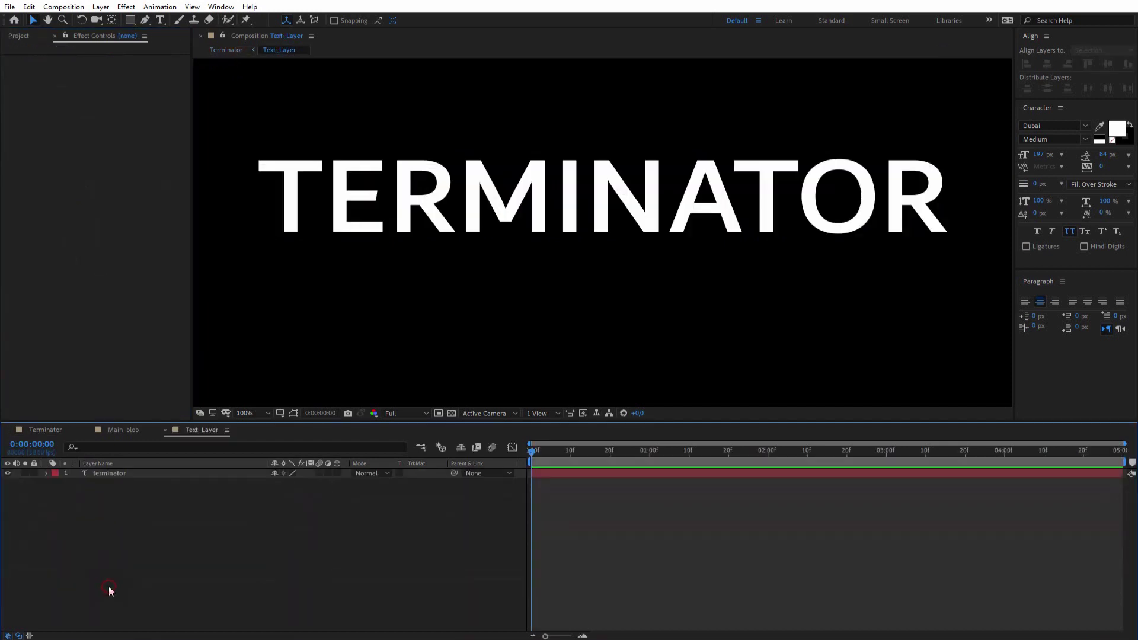
left_click(116, 476)
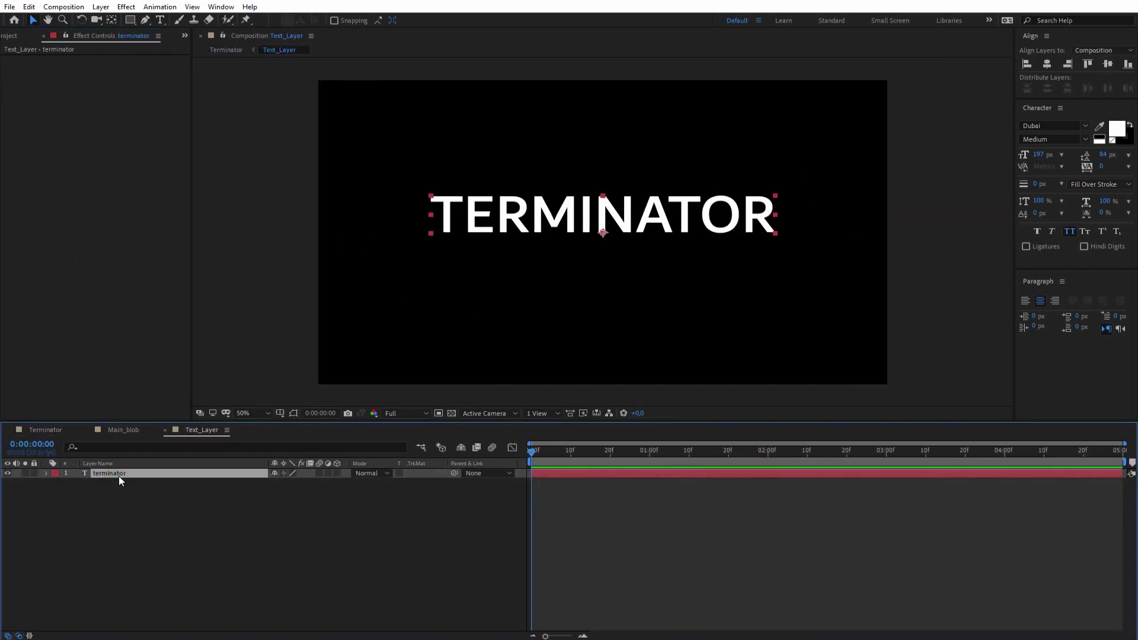
left_click(101, 6)
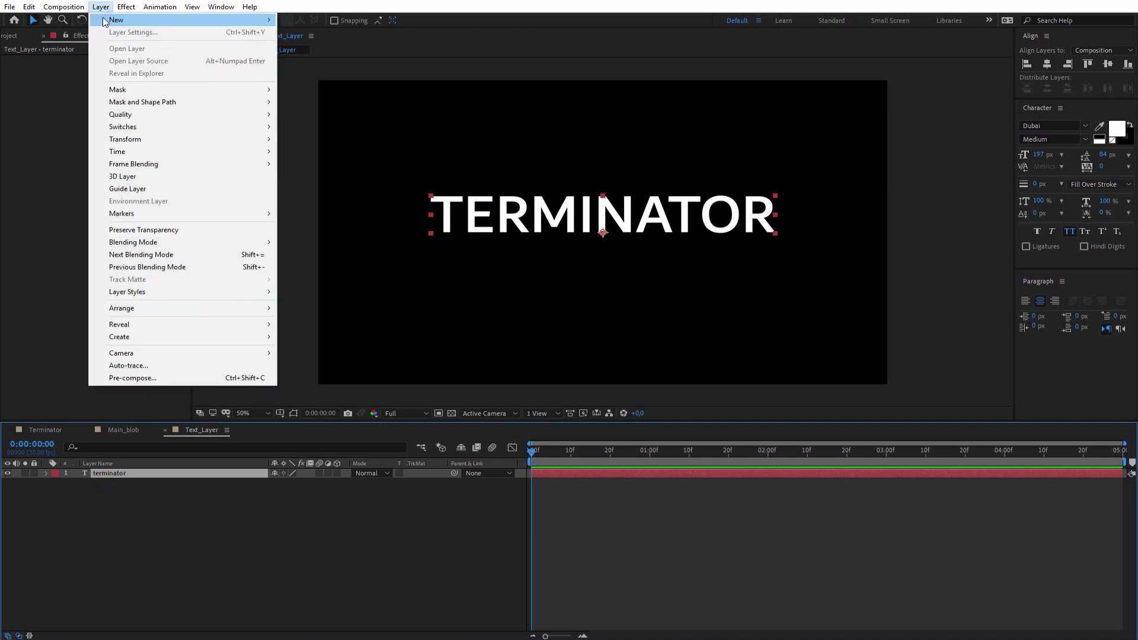
mouse_move(190, 20)
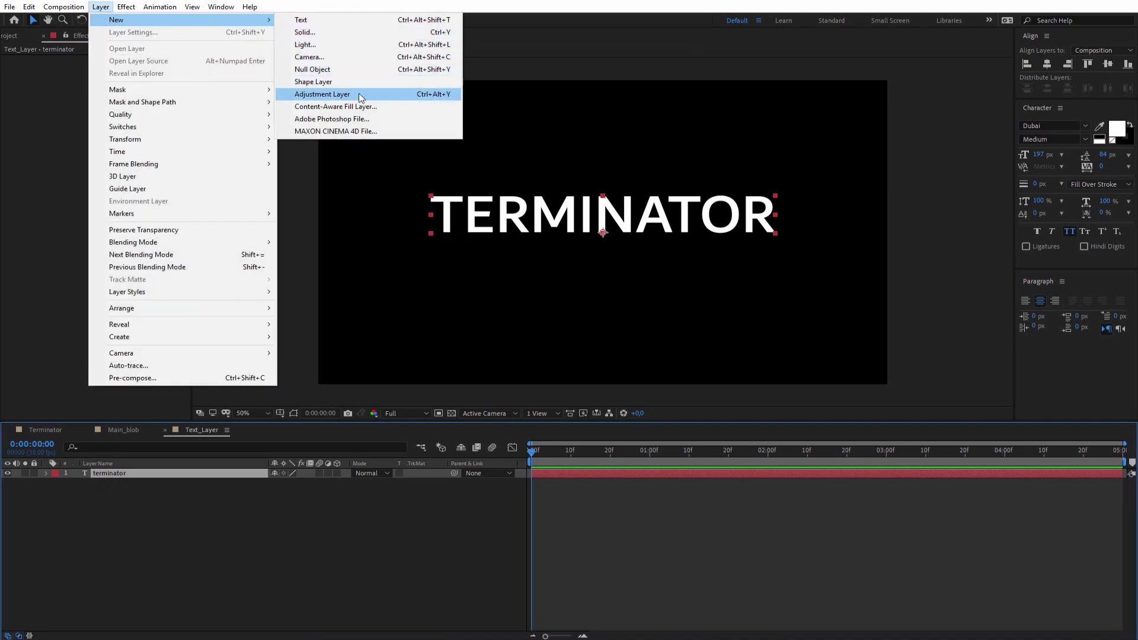
left_click(325, 32)
key("Return")
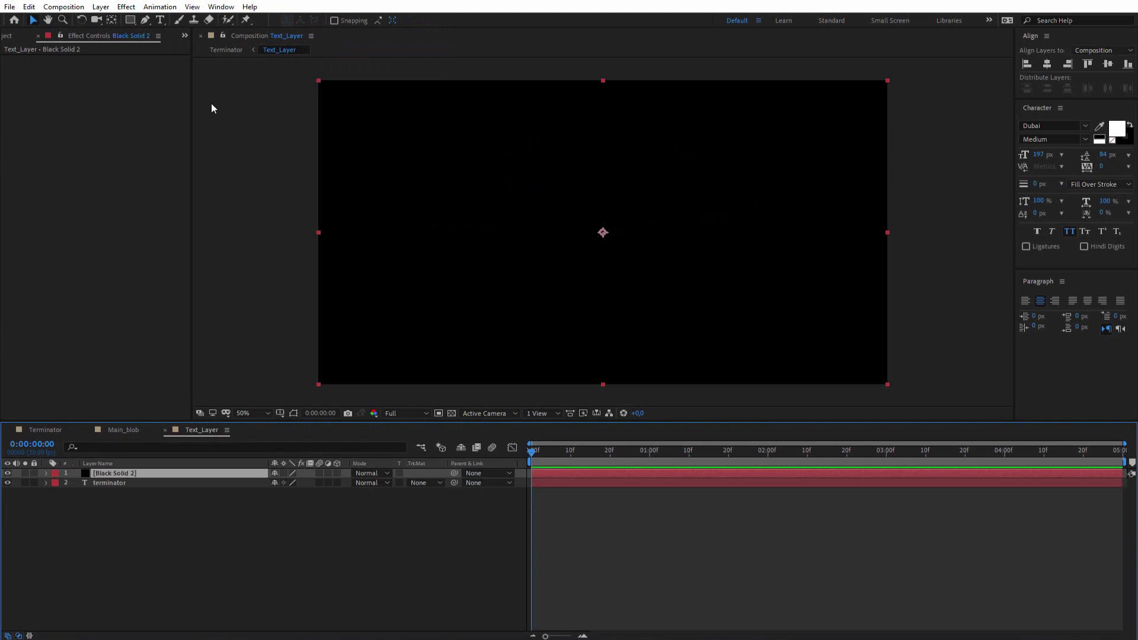
- Apply Fractal Noise to the black solid with complexity 1 and contrast raised to about 585
right_click(99, 93)
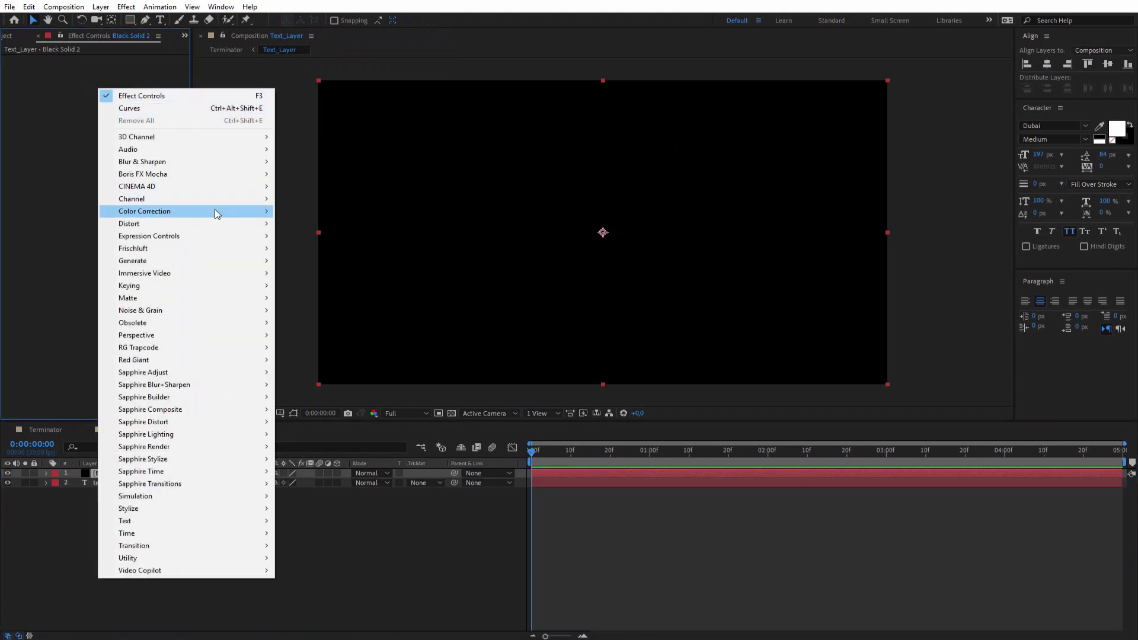
mouse_move(215, 211)
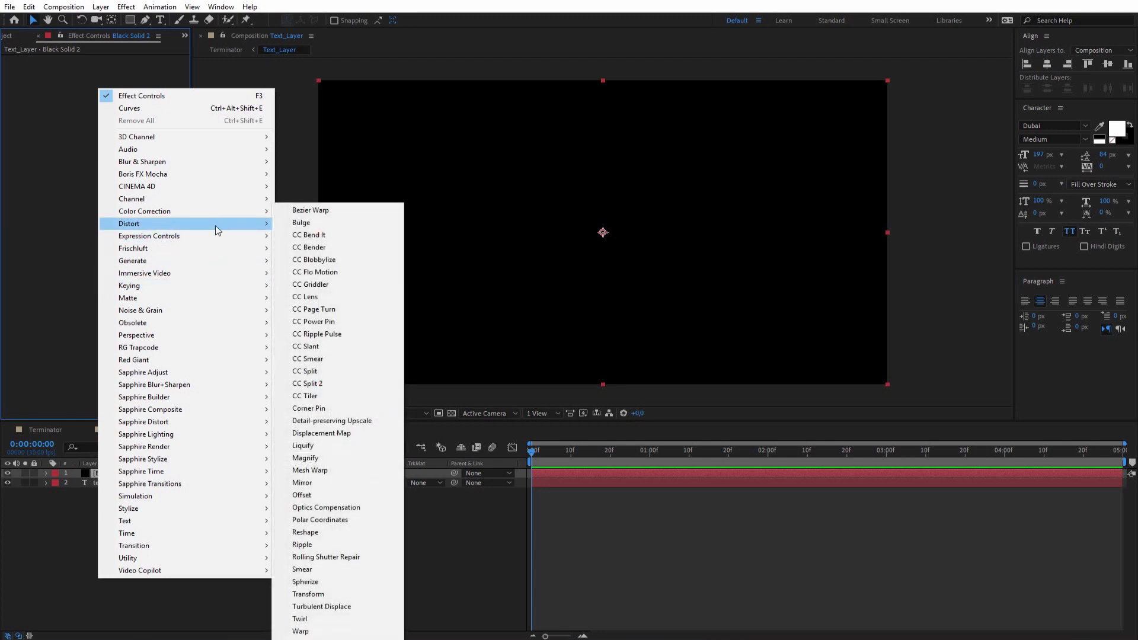
mouse_move(231, 313)
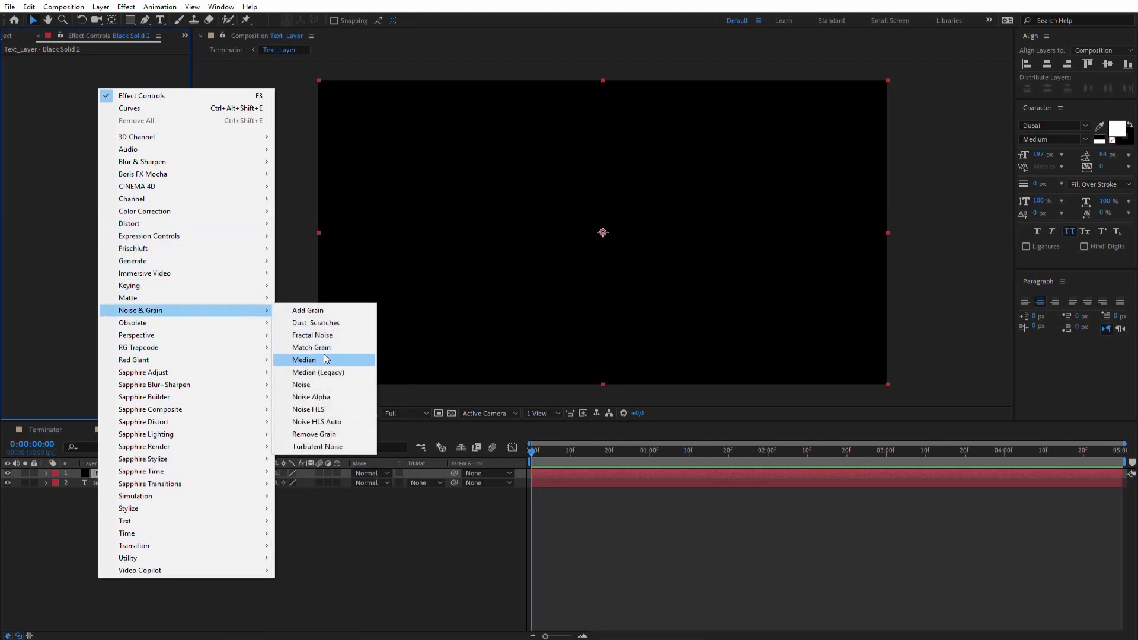
left_click(324, 335)
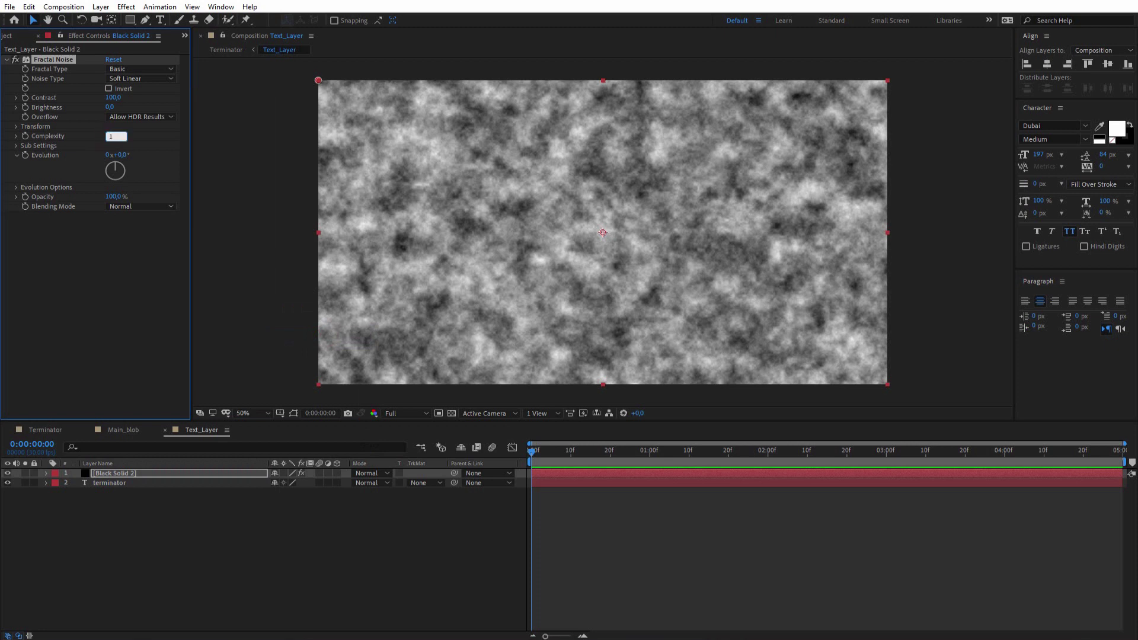
type("1")
key("Return")
left_click_drag(113, 97, 310, 93)
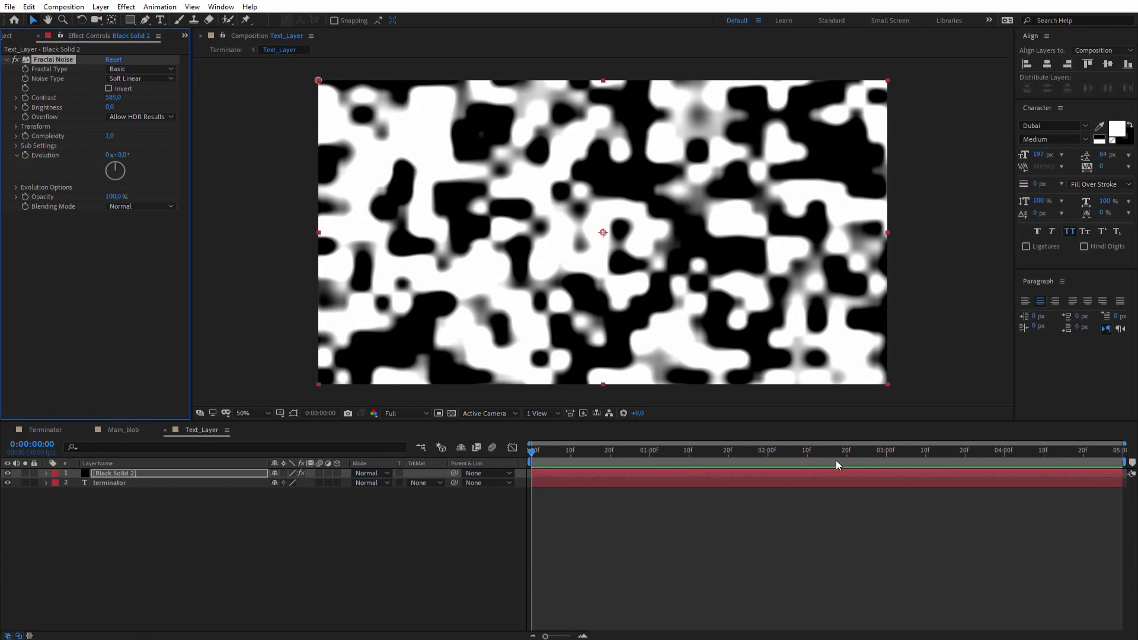
- Keyframe the Fractal Noise brightness from -484 at 0 seconds up to a nearly all-white frame at 3 seconds
left_click_drag(111, 106, 3, 112)
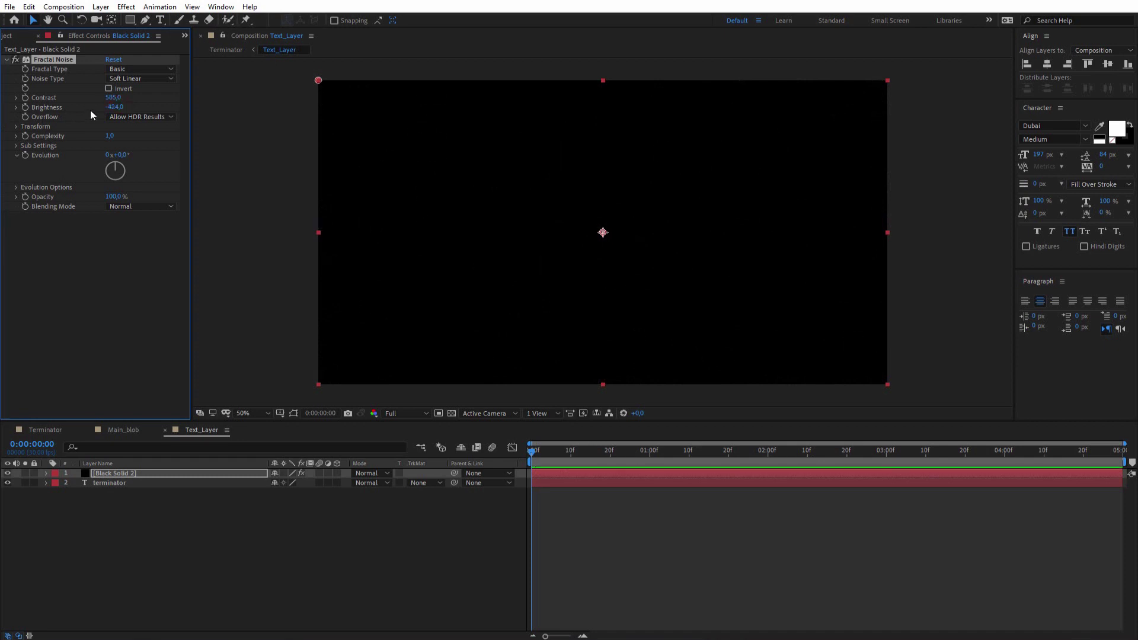
left_click(887, 452)
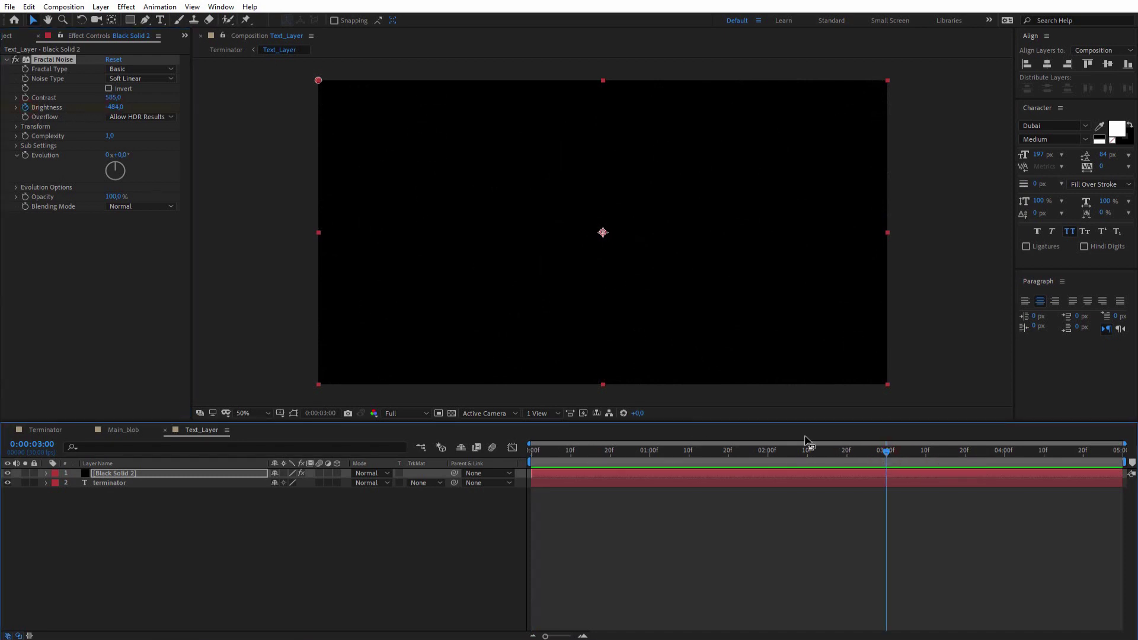
left_click_drag(113, 106, 746, 155)
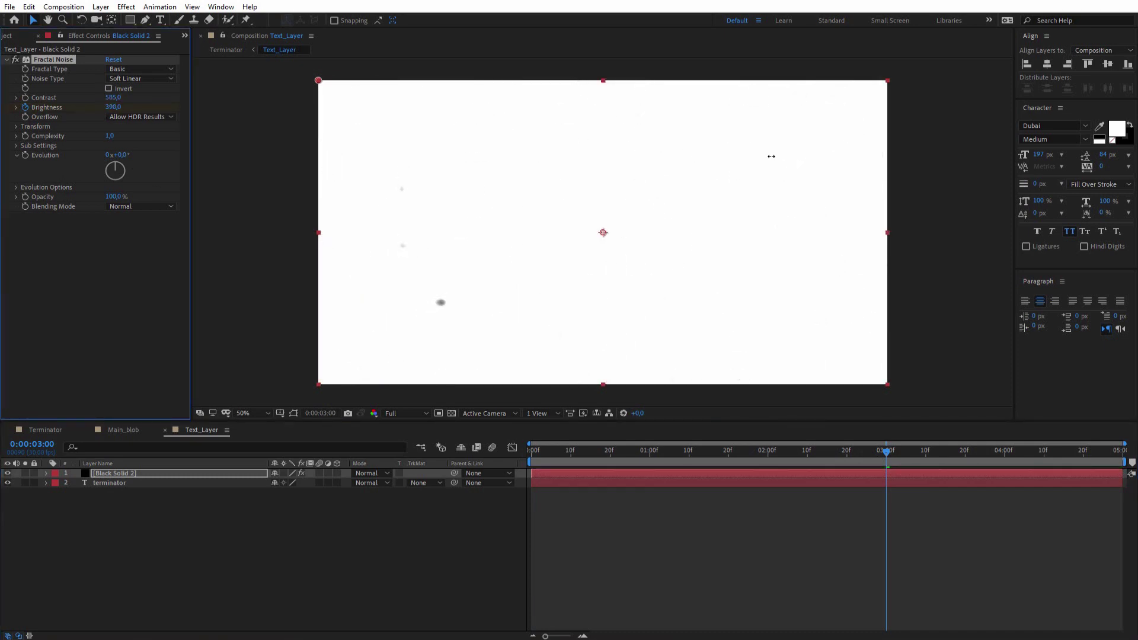
- Reduce the Fractal Noise scale to 45
left_click_drag(528, 450, 647, 449)
left_click(16, 126)
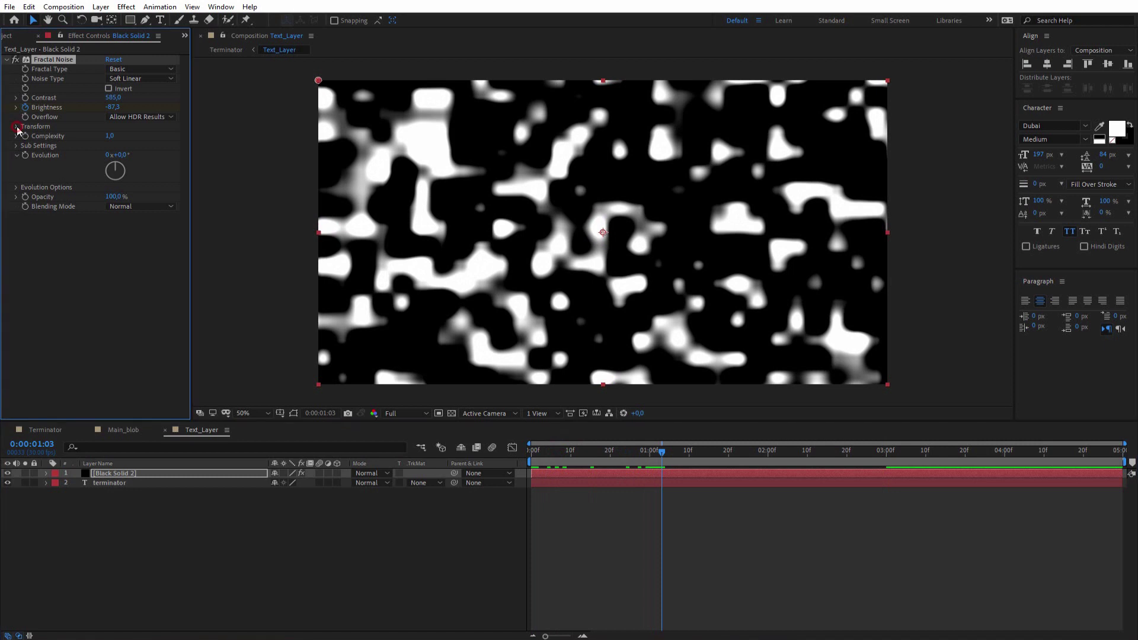
left_click_drag(115, 156, 84, 158)
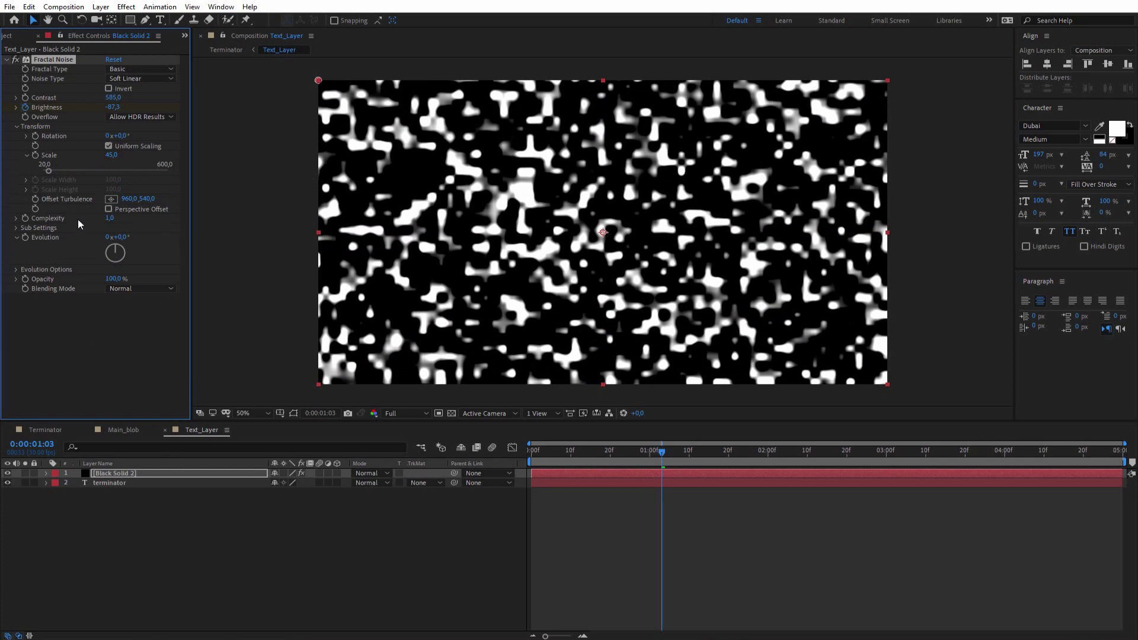
- Preview the noise animation and raise the Fractal Noise contrast to 996
left_click_drag(549, 455, 673, 460)
key("slash")
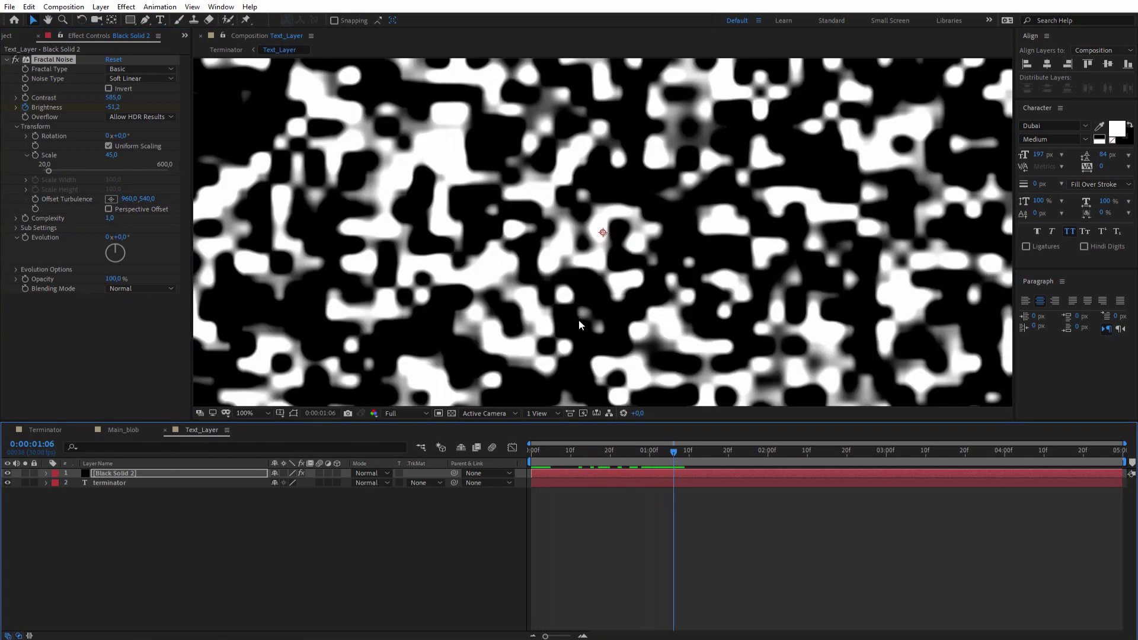
left_click(15, 60)
left_click(8, 60)
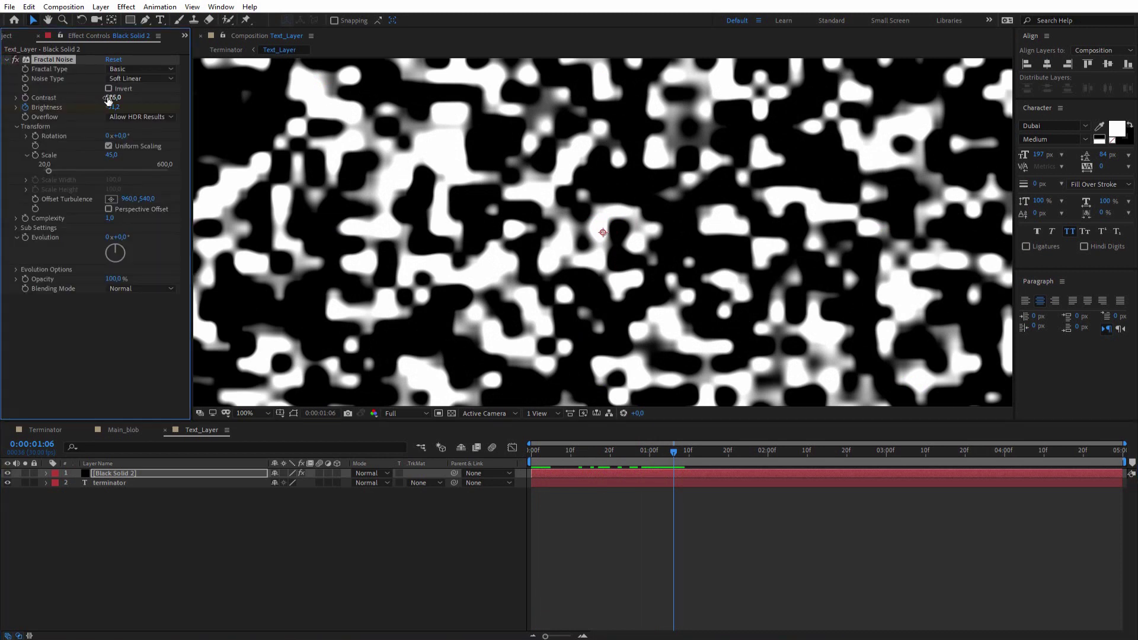
left_click_drag(160, 98, 361, 115)
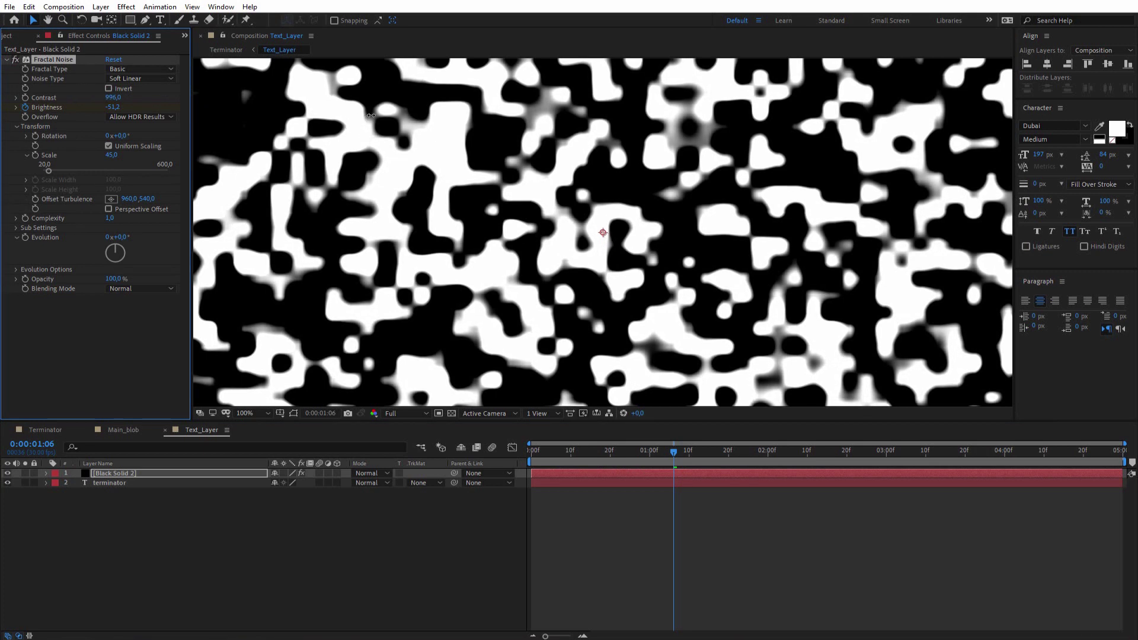
- Set the Fractal Noise brightness keyframes to -572 at 0 seconds and 735 at 3 seconds
left_click_drag(539, 451, 491, 456)
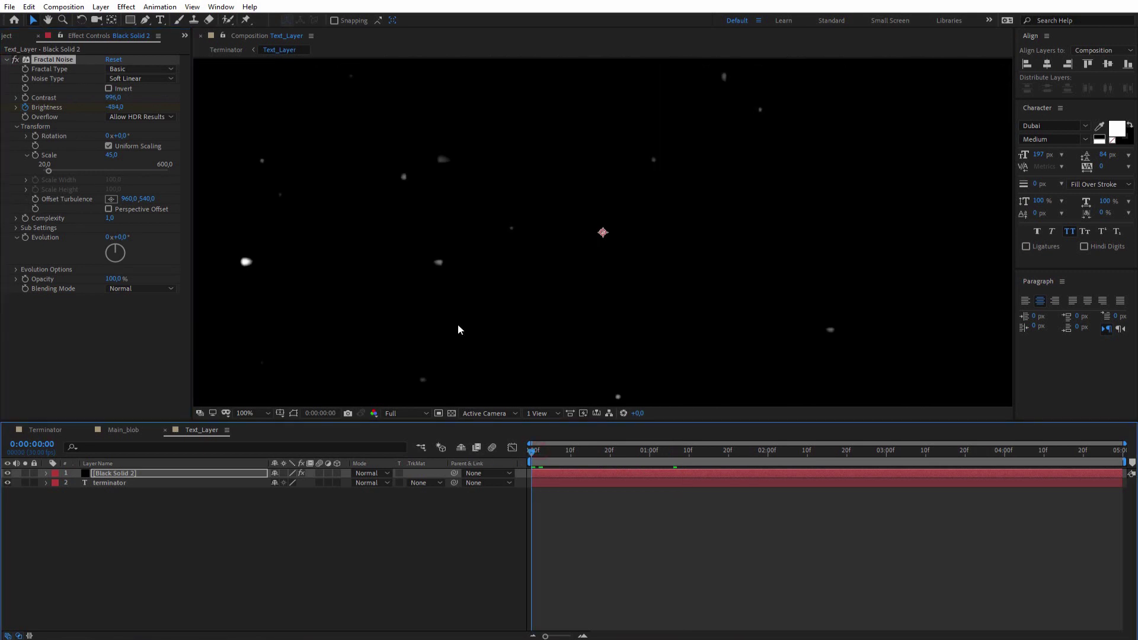
left_click_drag(113, 106, 72, 112)
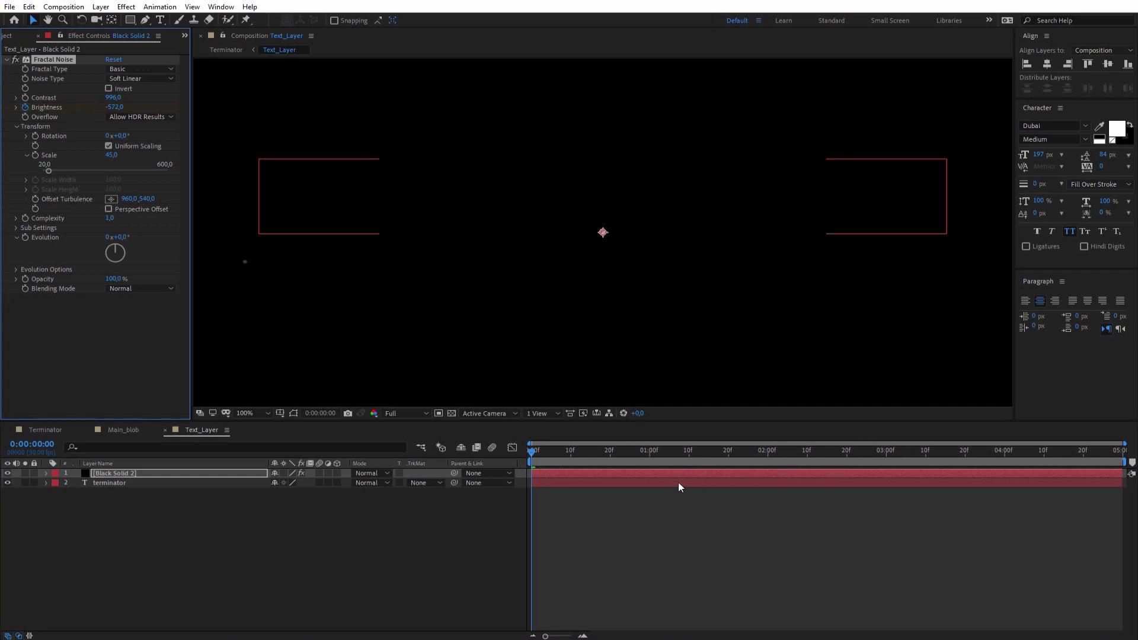
key("u")
left_click(25, 493)
key("comma")
key("comma")
left_click(113, 106)
type("735")
key("Return")
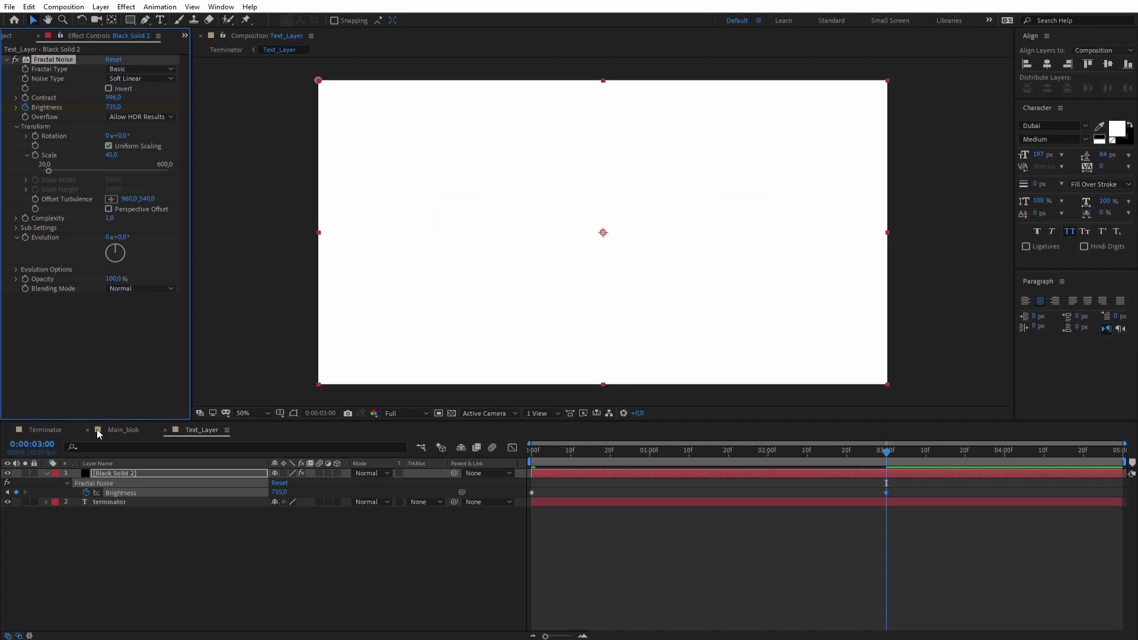
- Return to the Terminator composition and collapse the position properties of all the light layers
left_click(46, 431)
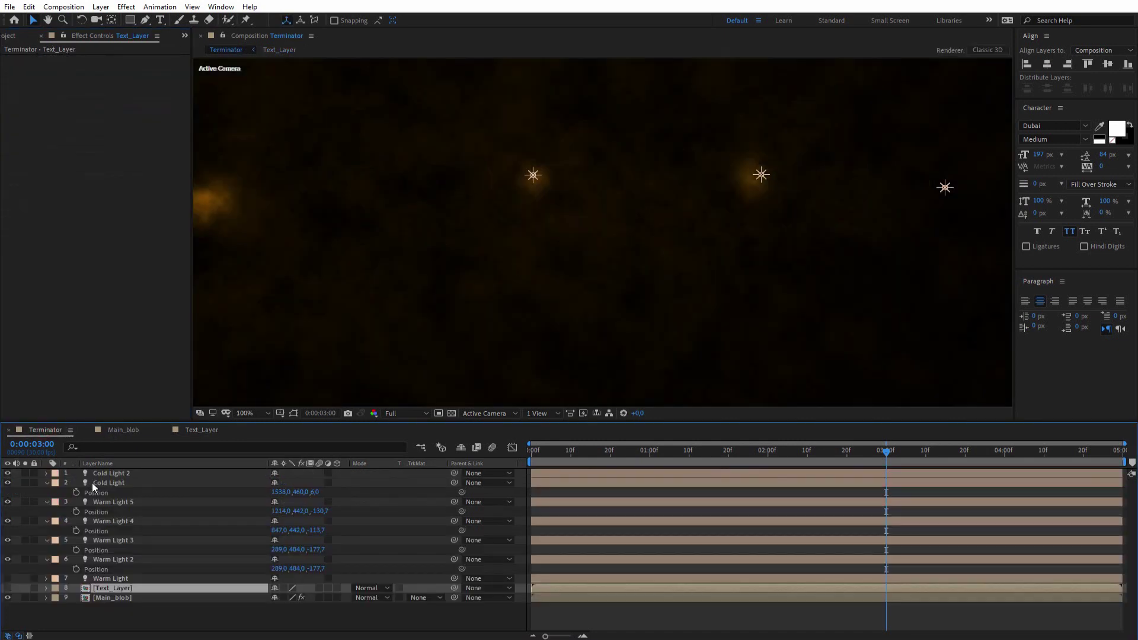
left_click(46, 483)
left_click(47, 493)
left_click(47, 502)
left_click(47, 511)
left_click(47, 521)
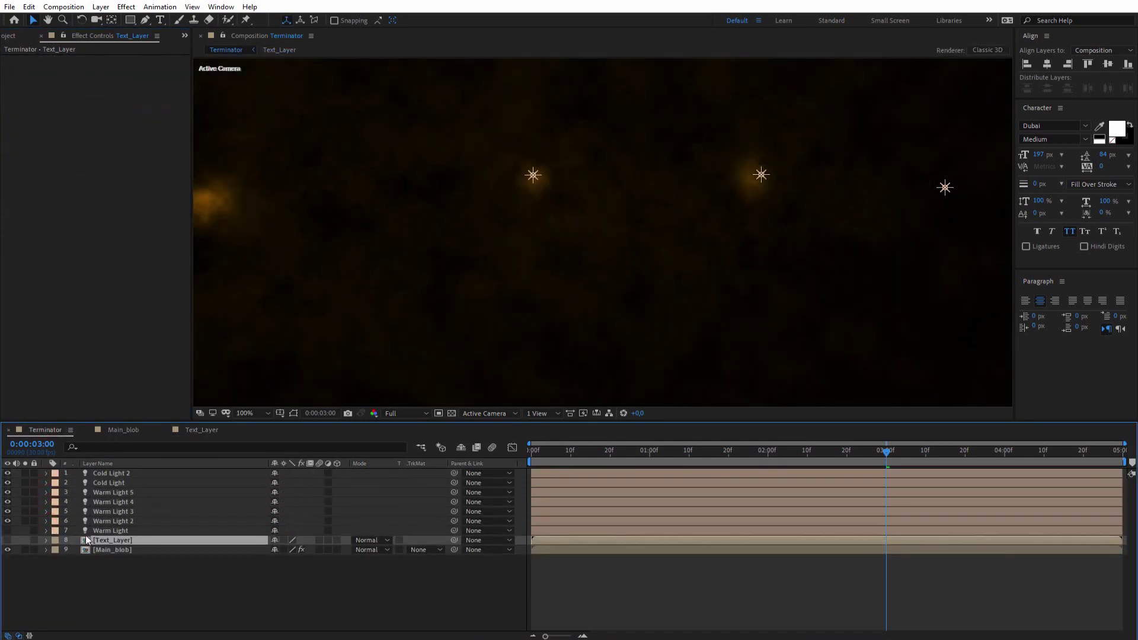
- Try the luma matte and the luma inverted matte of Text_Layer on the Main_blob layer around 1:16
left_click(111, 550)
scroll(413, 303, "down", 1)
scroll(413, 302, "up", 1)
left_click_drag(570, 460, 713, 460)
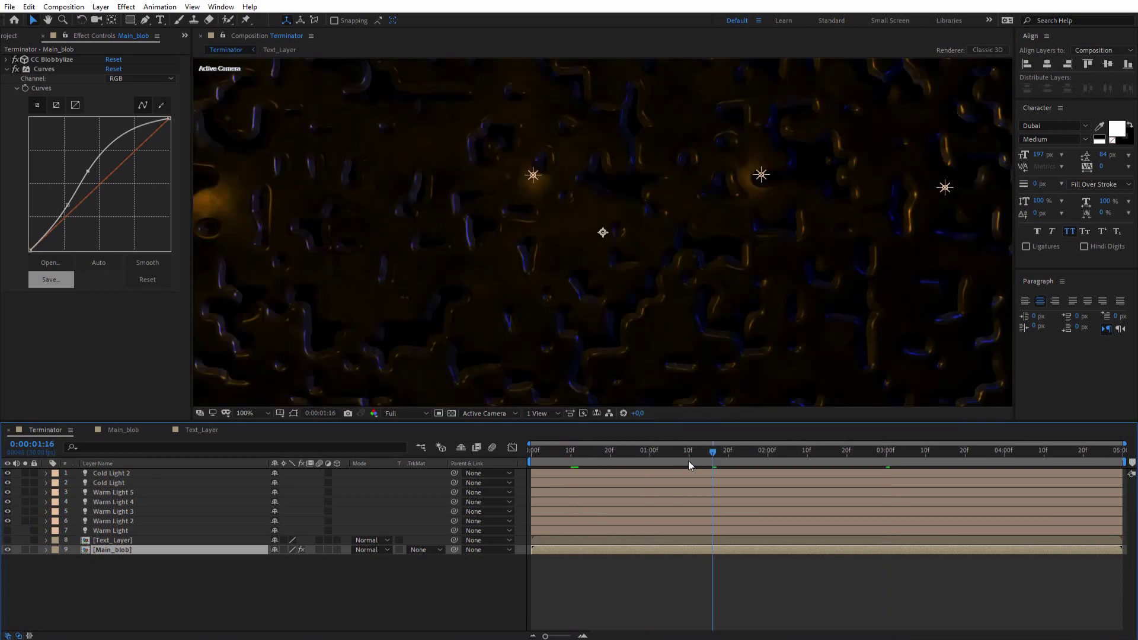
left_click(422, 550)
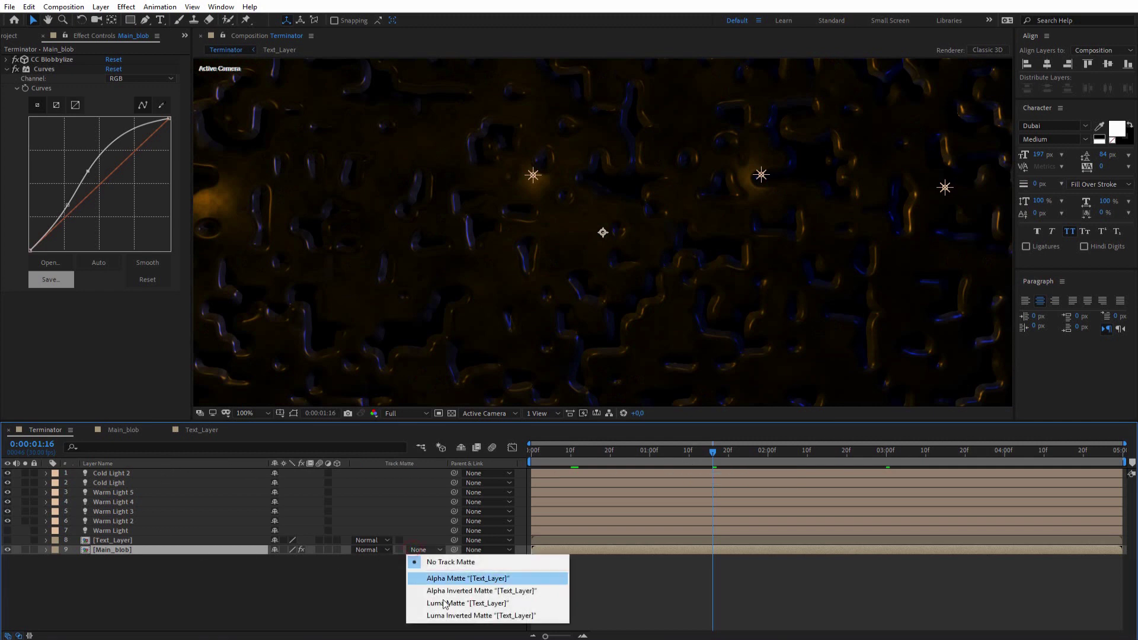
left_click(446, 603)
left_click(418, 550)
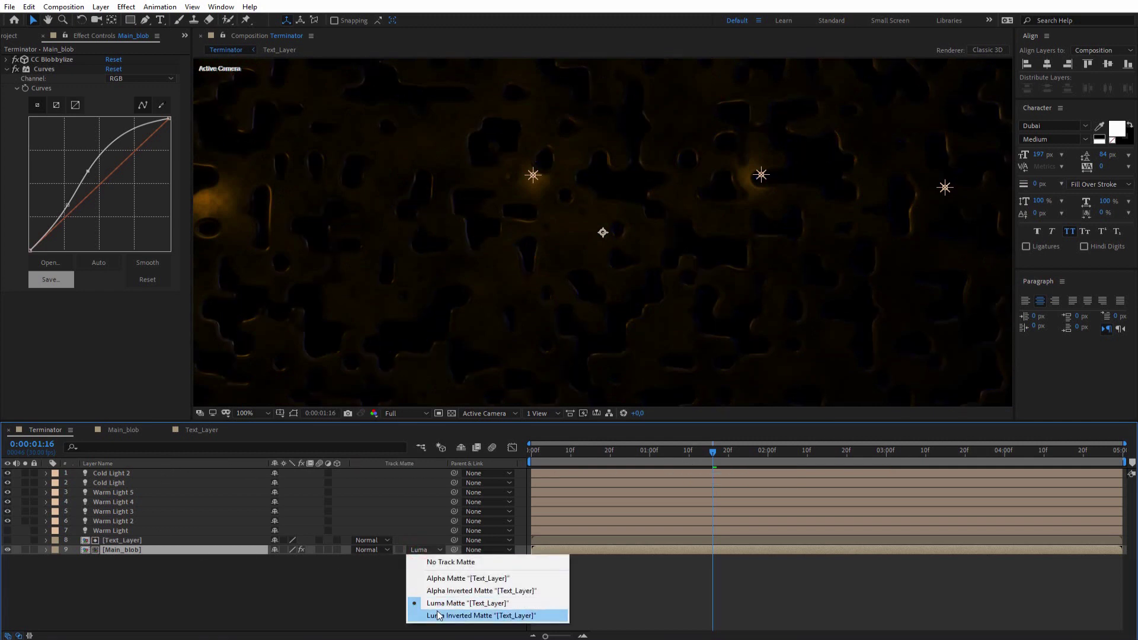
left_click(436, 614)
key("comma")
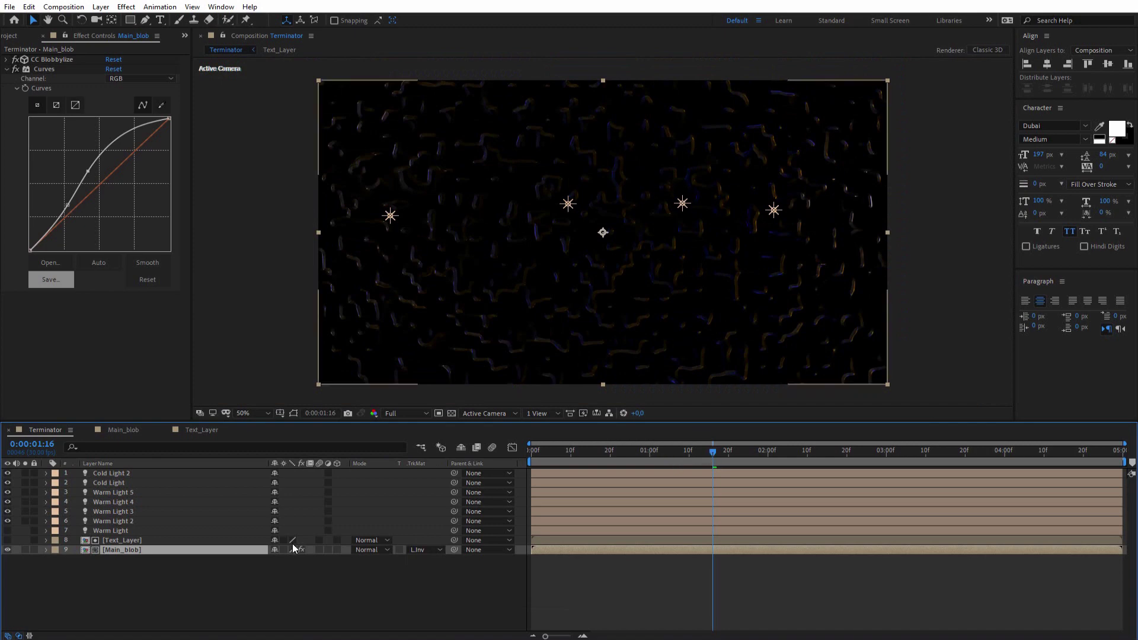
- In the Text_Layer composition, make Black Solid 2 the luma matte of the terminator text and scrub through the reveal
double_click(118, 541)
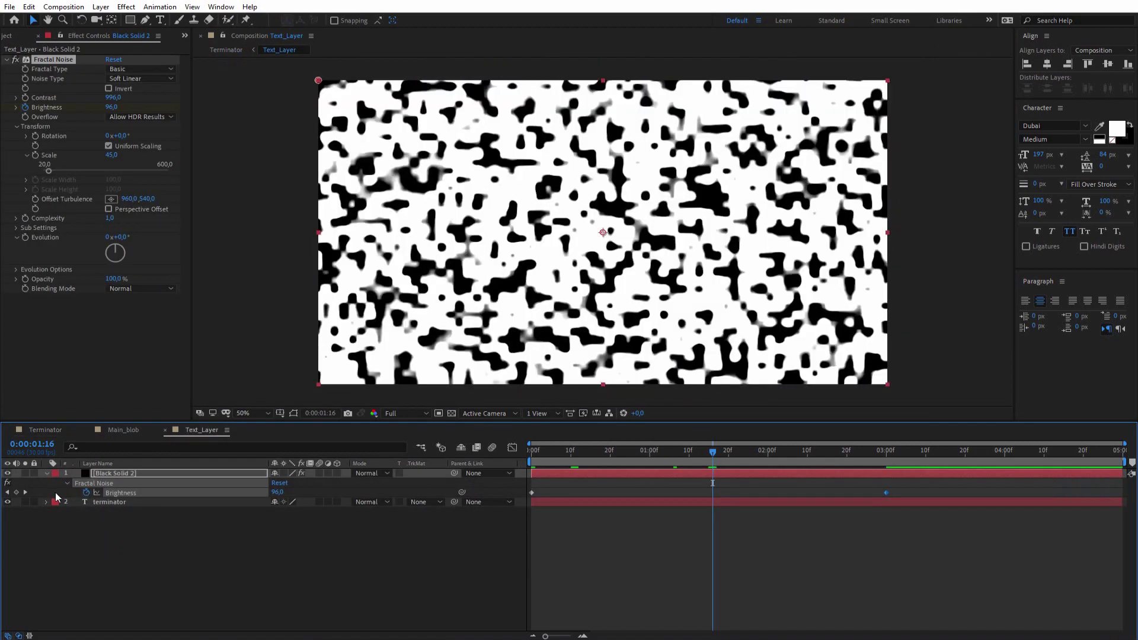
left_click(7, 474)
left_click(418, 503)
left_click(447, 568)
left_click_drag(570, 451, 661, 452)
left_click(427, 503)
left_click(447, 555)
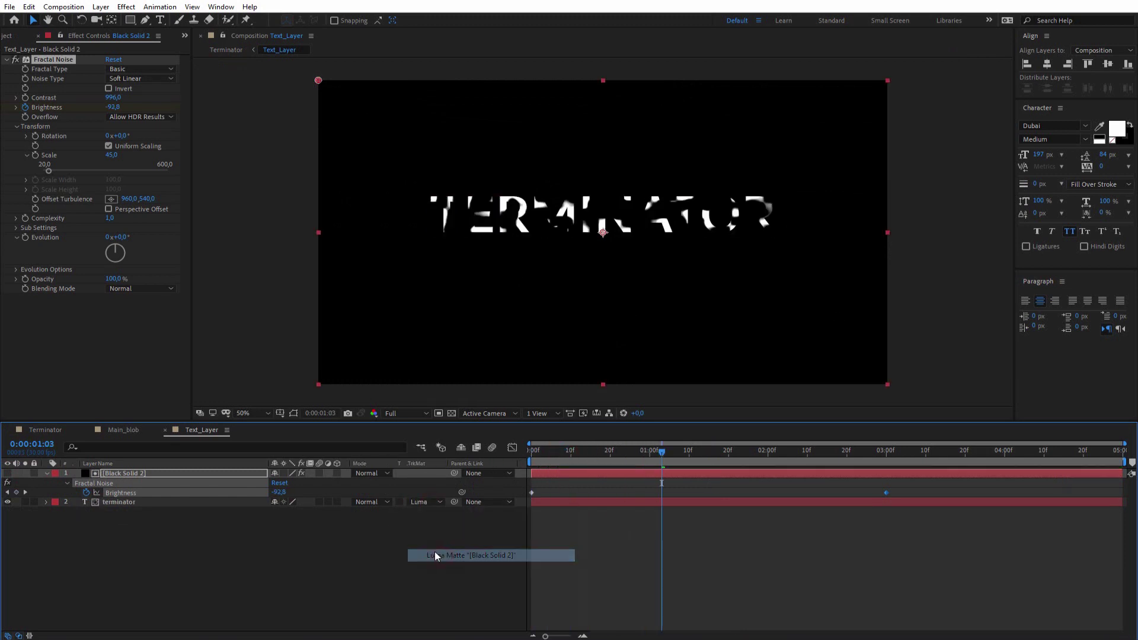
left_click(562, 452)
left_click_drag(600, 470, 704, 469)
- Look at the Main_blob composition and scrub through the title reveal in the Terminator composition
left_click(120, 429)
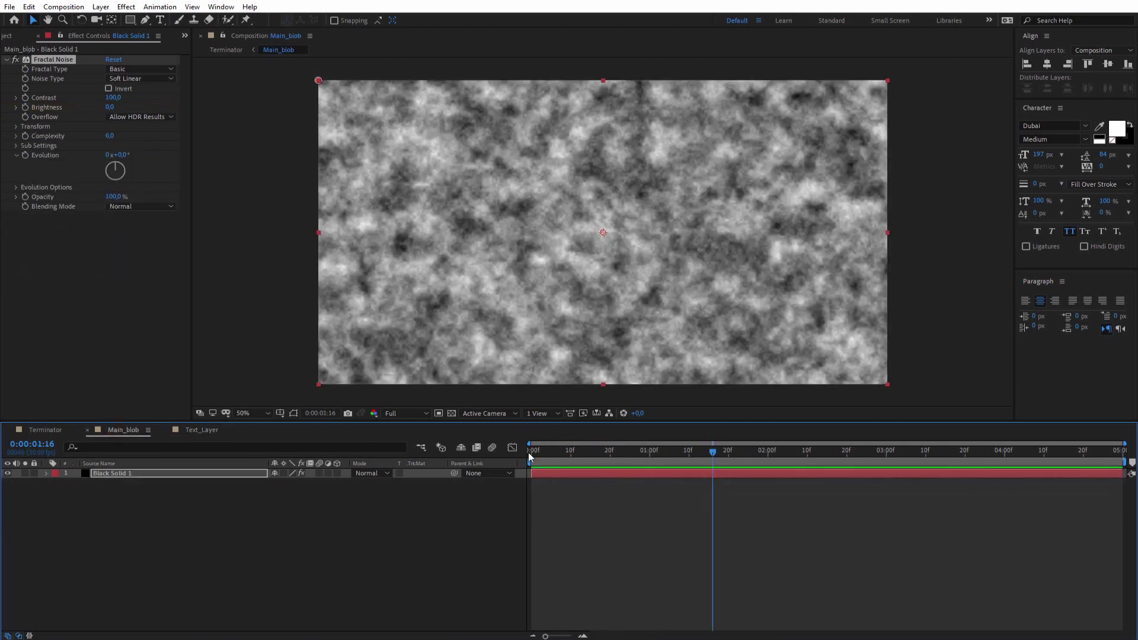
left_click(32, 430)
left_click_drag(563, 455, 575, 456)
left_click(622, 452)
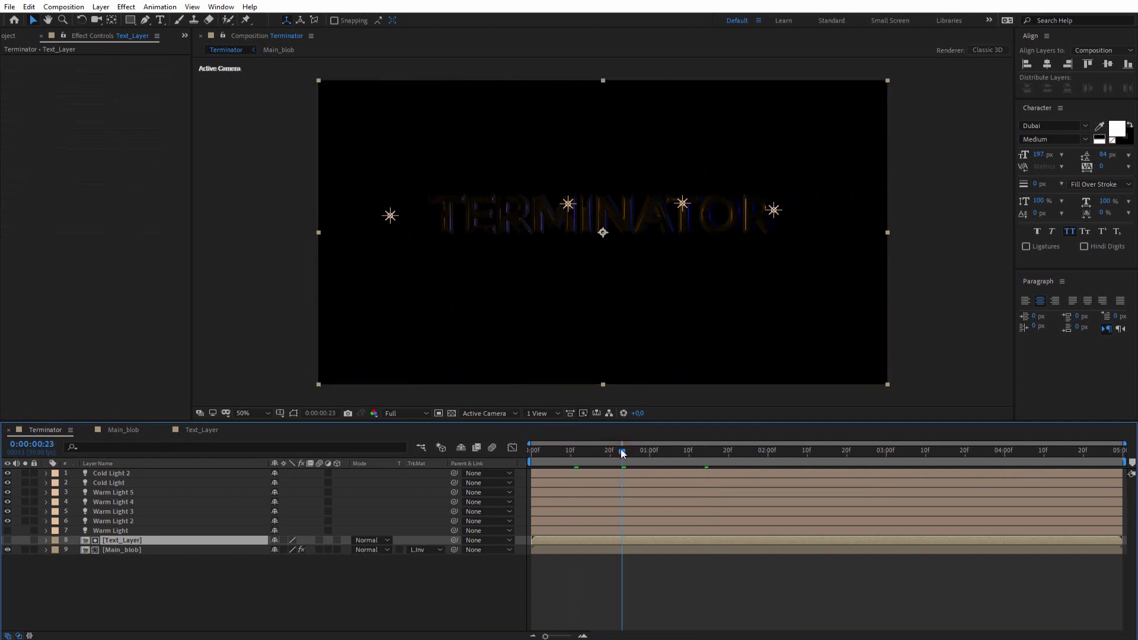
left_click_drag(622, 453, 670, 455)
left_click(827, 455)
- Set the Main_blob track matte to the luma matte of Text_Layer and check the title at several times
left_click(426, 550)
left_click(437, 603)
left_click_drag(624, 455, 537, 454)
left_click(693, 455)
left_click(799, 455)
key("slash")
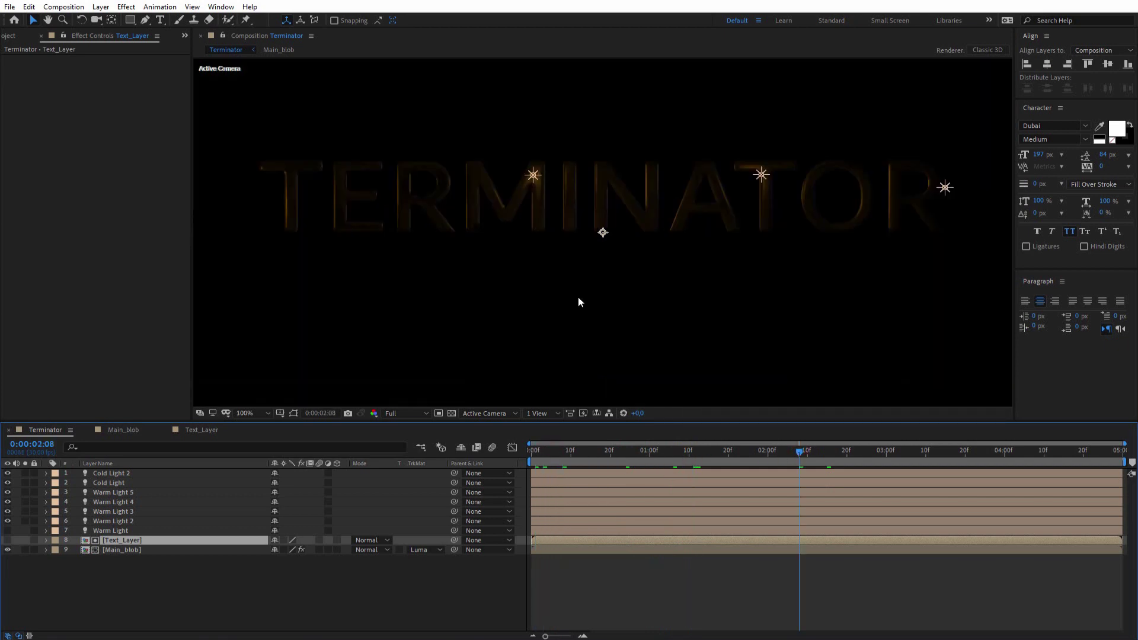
left_click(684, 455)
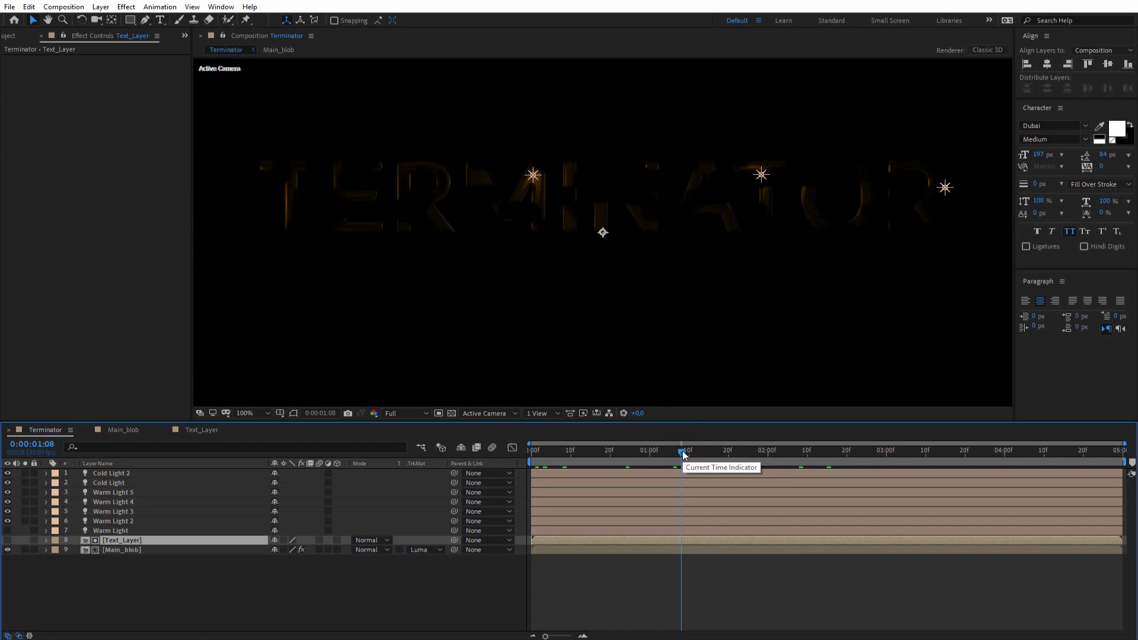
left_click(661, 453)
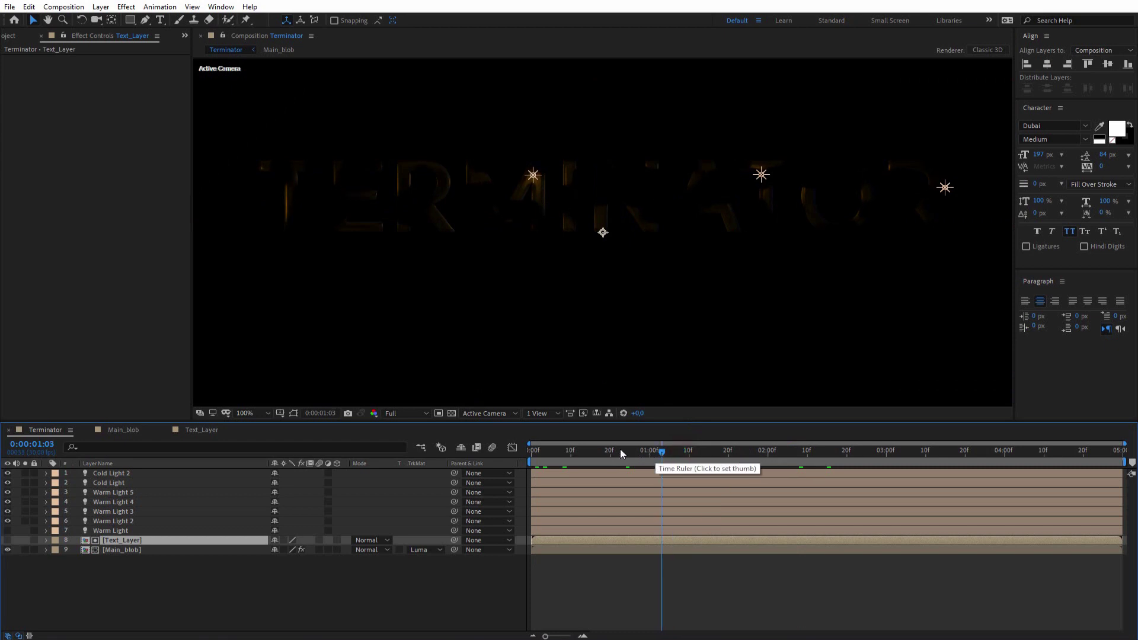
- Preview the animated title reveal at full resolution
left_click(406, 413)
left_click(422, 475)
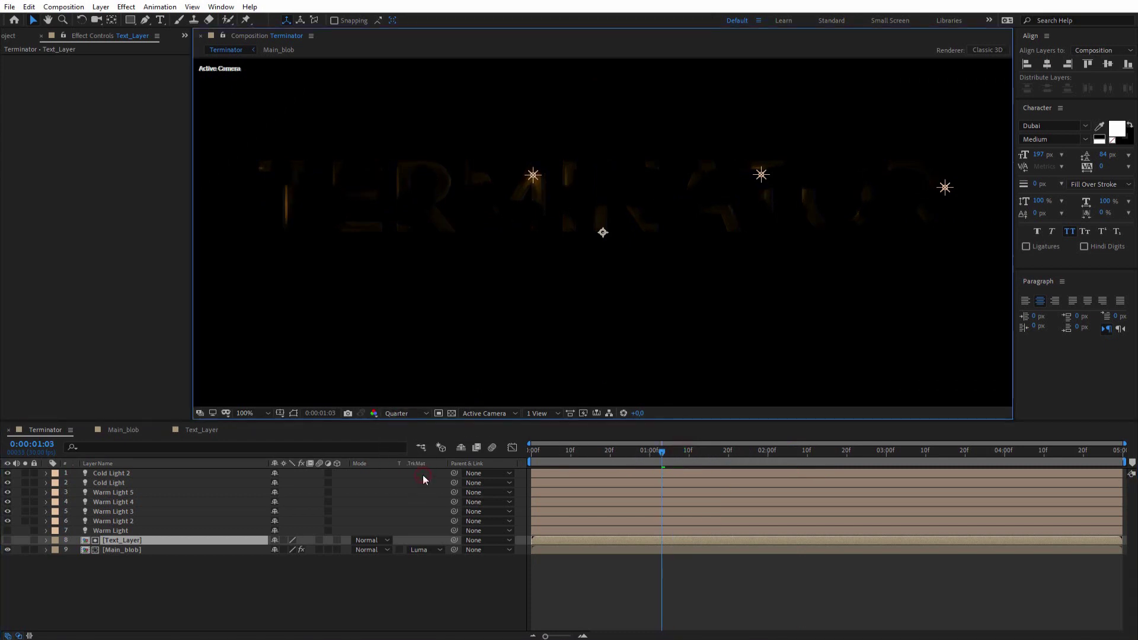
left_click(403, 413)
left_click(400, 440)
key("space")
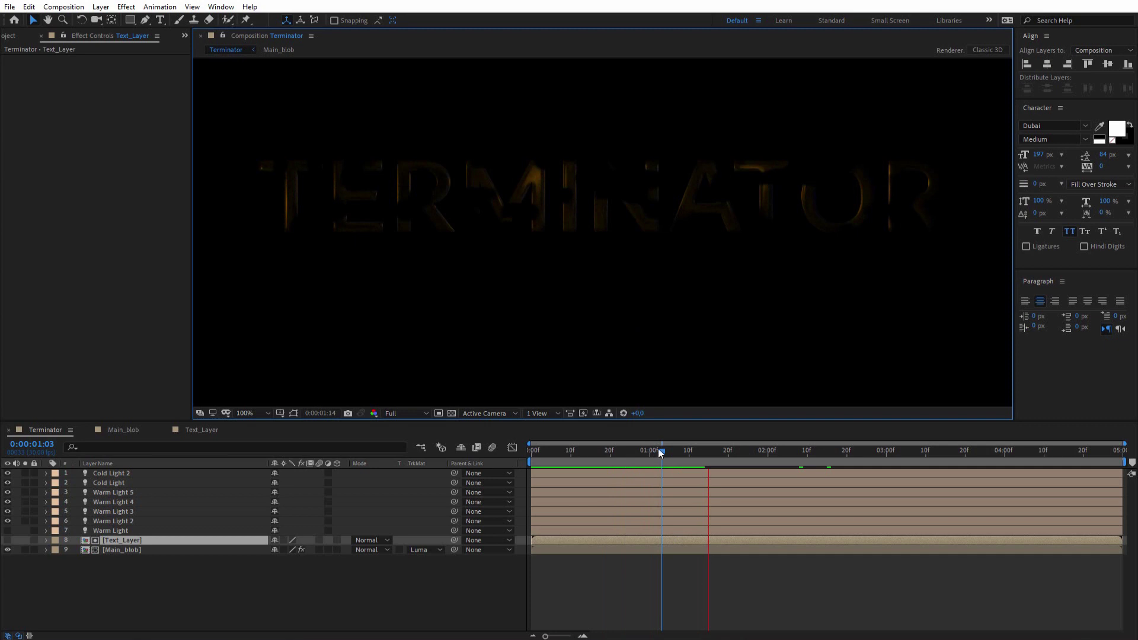
left_click(702, 452)
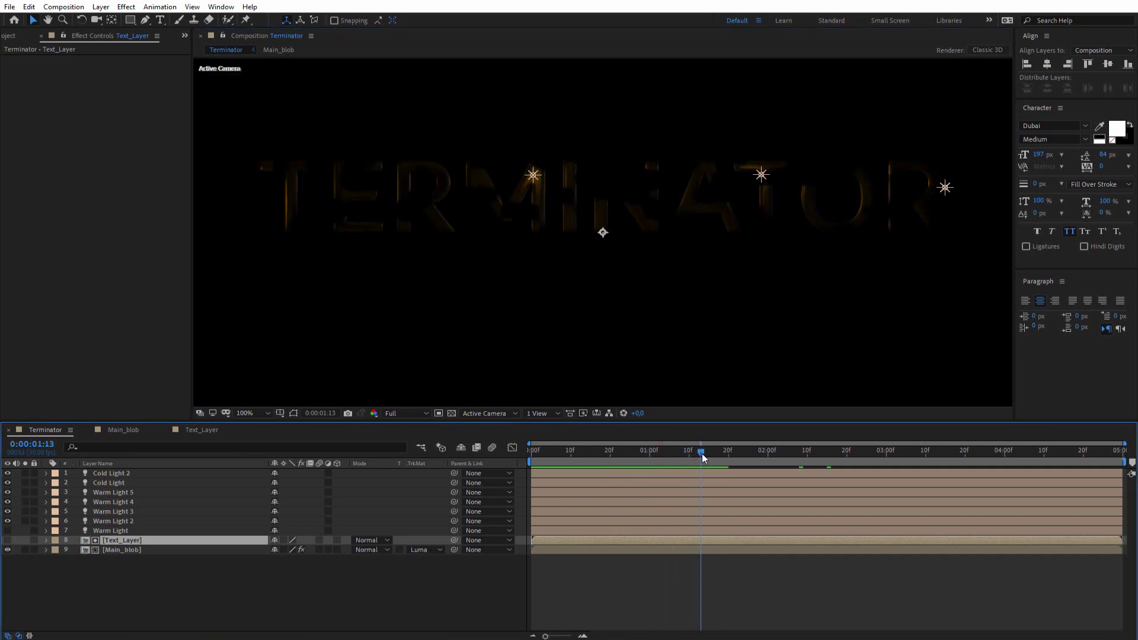
- Pre-compose Black Solid 2 and the terminator text inside Text_Layer as All_Matte_Reveal
double_click(121, 541)
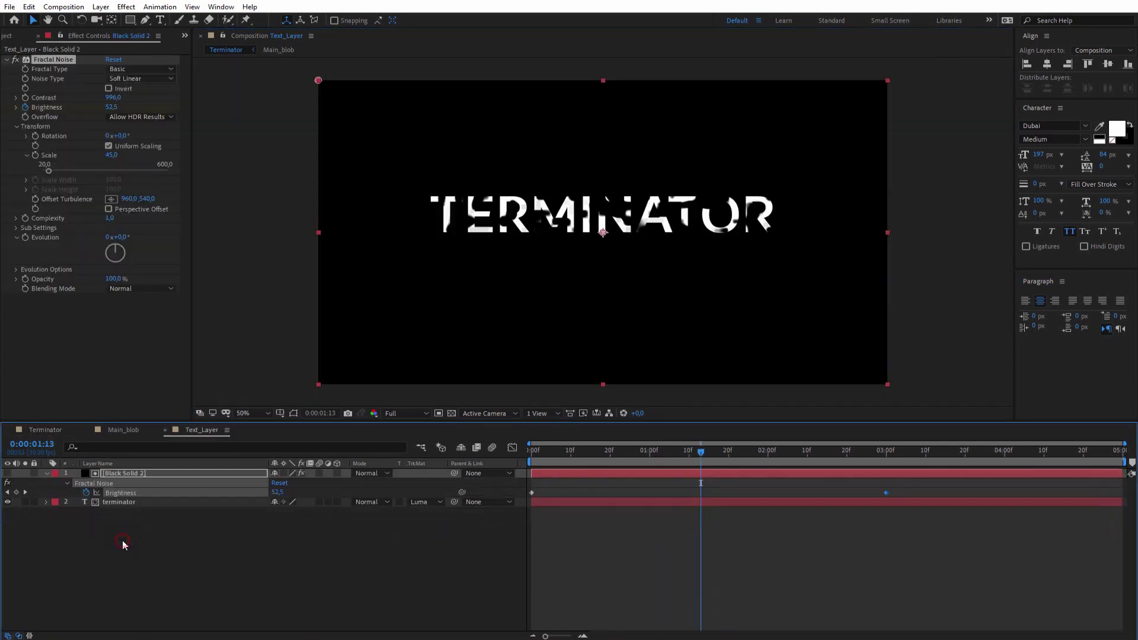
left_click(118, 502)
key("ctrl+shift+c")
type("All_Matte")
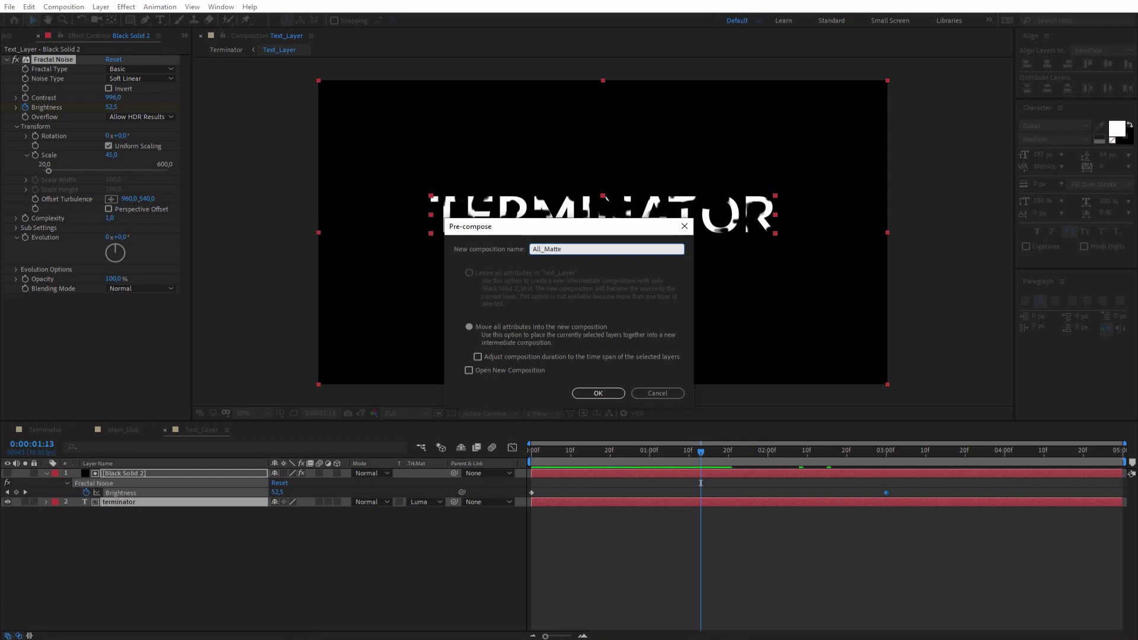
type("_R")
key("Return")
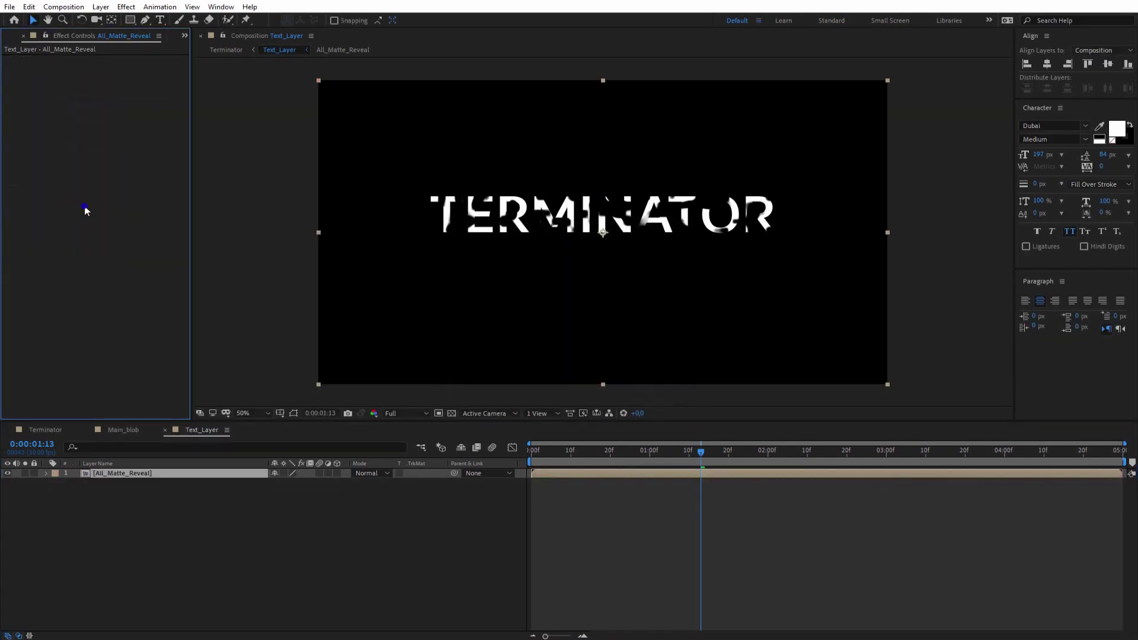
- Add a Gaussian Blur effect to the All_Matte_Reveal layer with a blurriness of 1
right_click(84, 205)
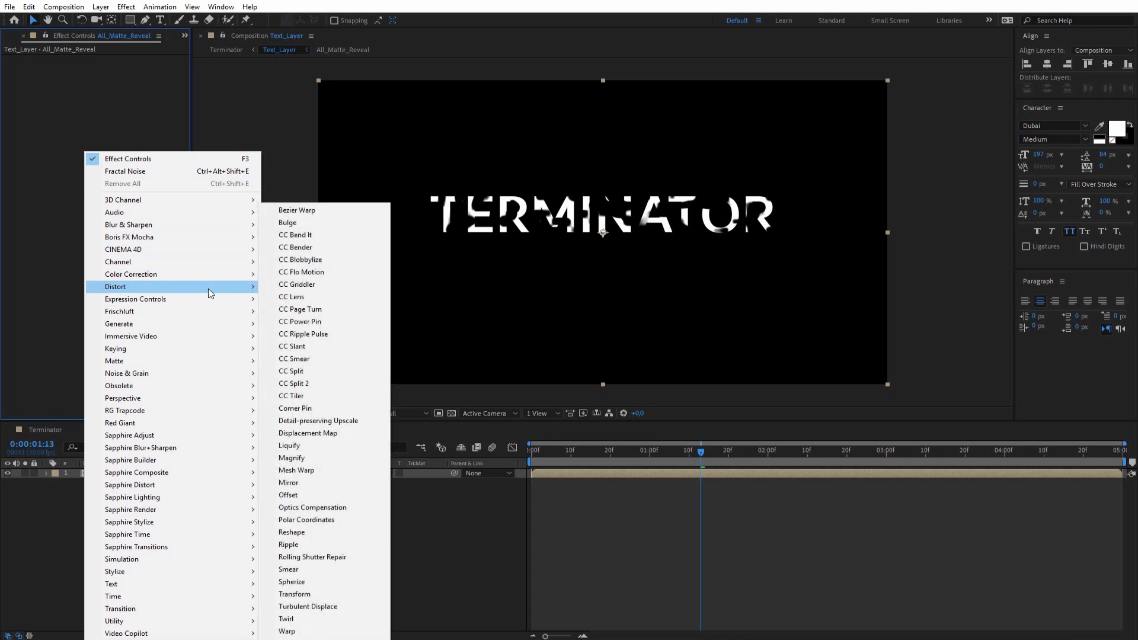
mouse_move(220, 226)
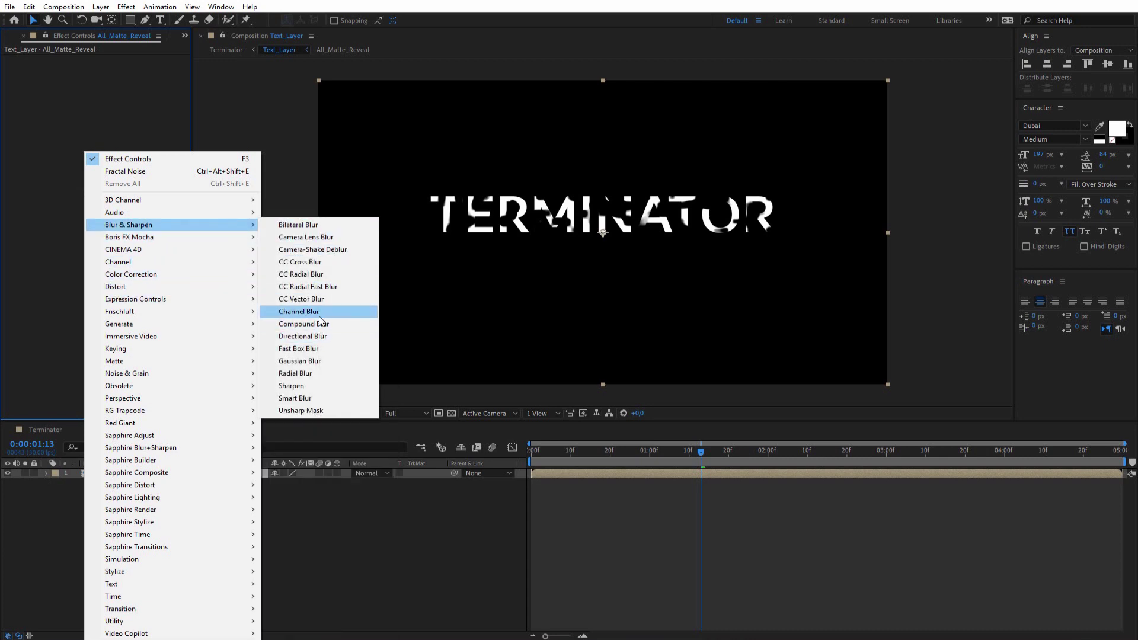
left_click(321, 363)
left_click(109, 69)
key("Return")
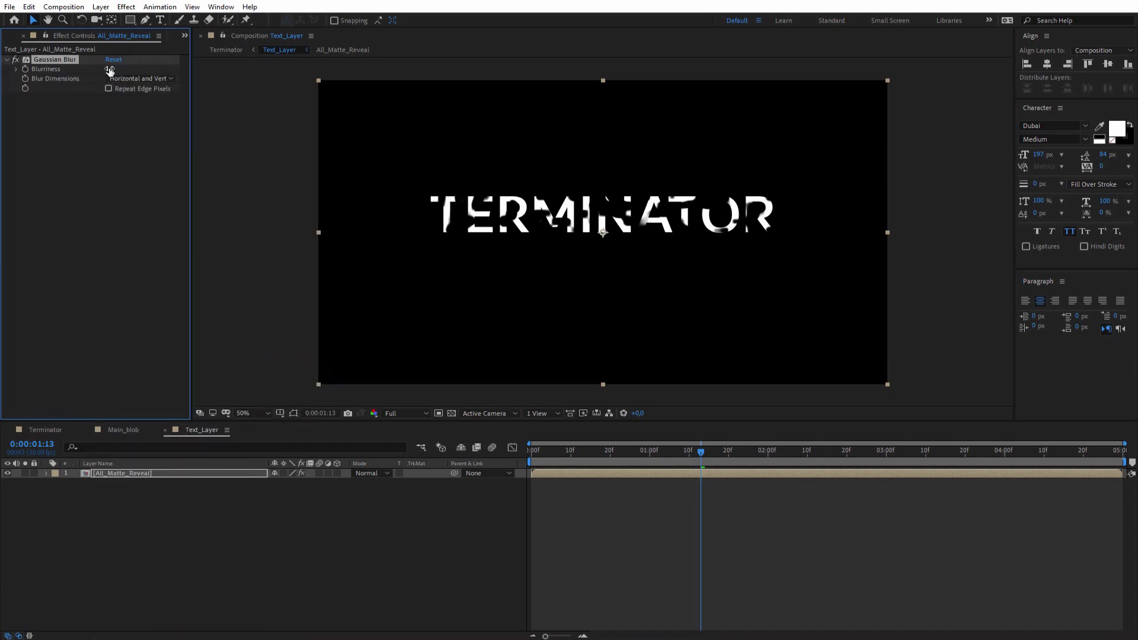
- Play back the blurred title reveal in the Terminator composition
left_click(48, 427)
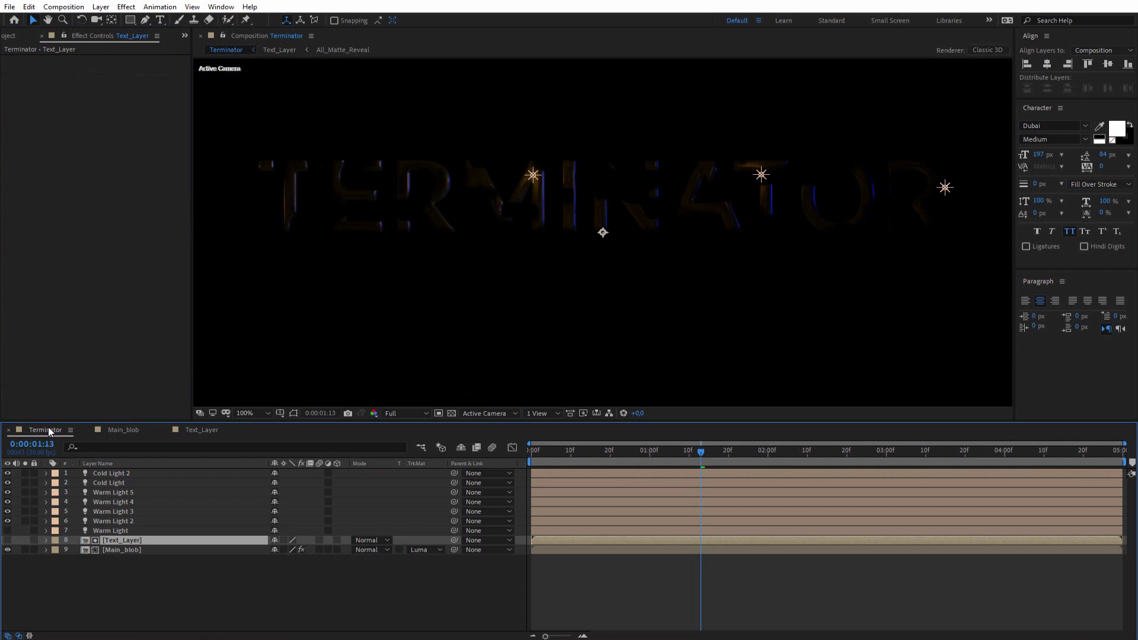
mouse_move(613, 455)
left_mouse_down()
mouse_move(580, 455)
mouse_move(626, 455)
left_mouse_up()
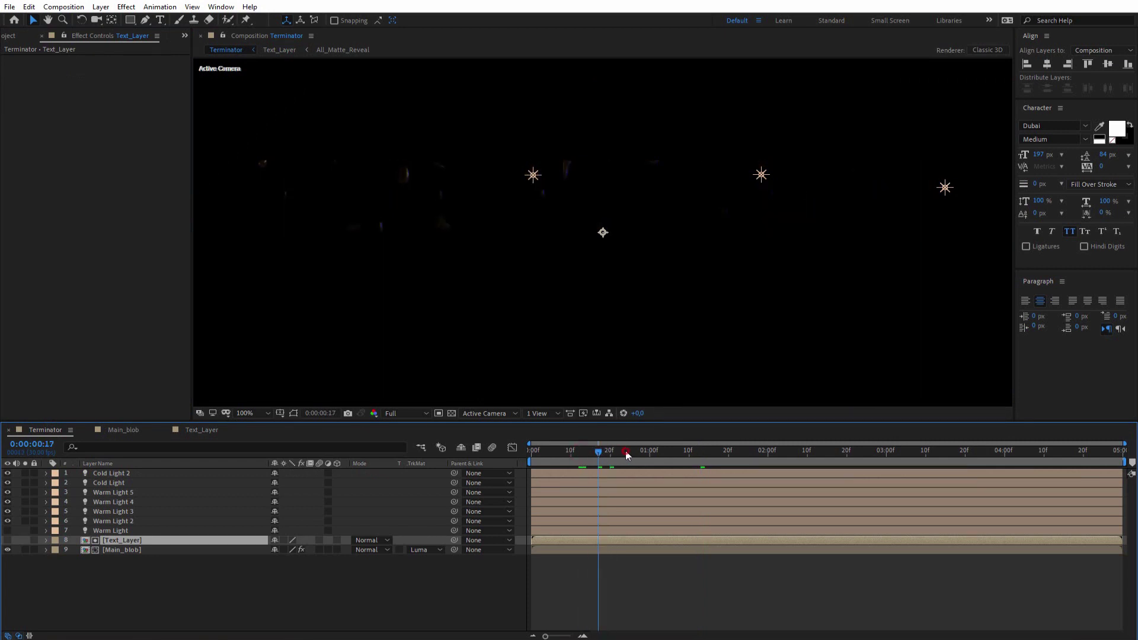
key("space")
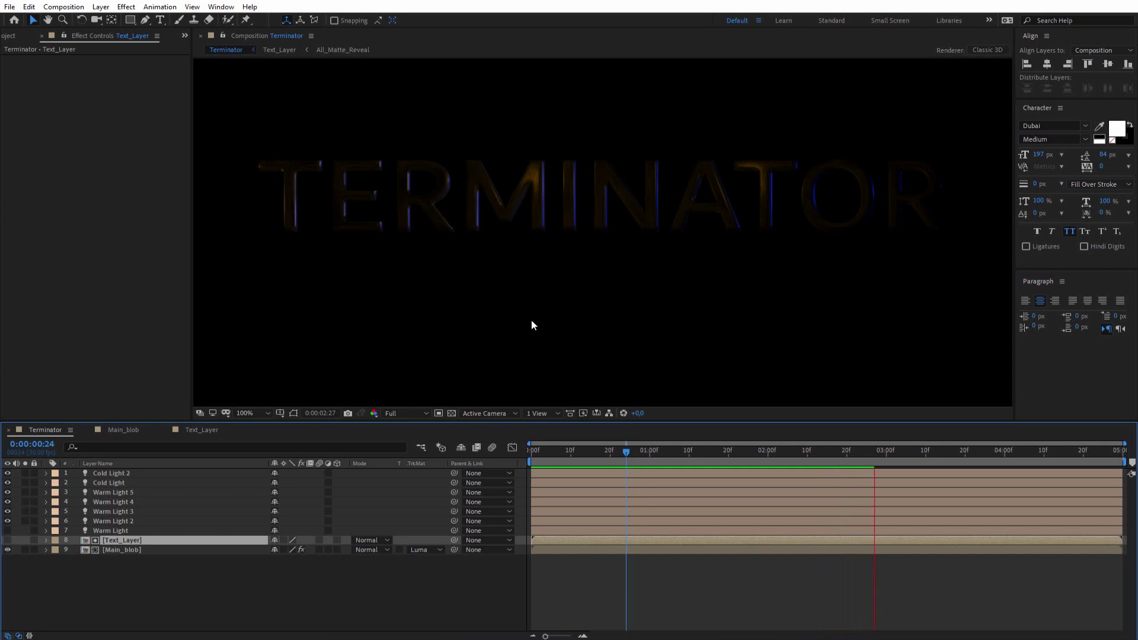
left_click(627, 453)
key("space")
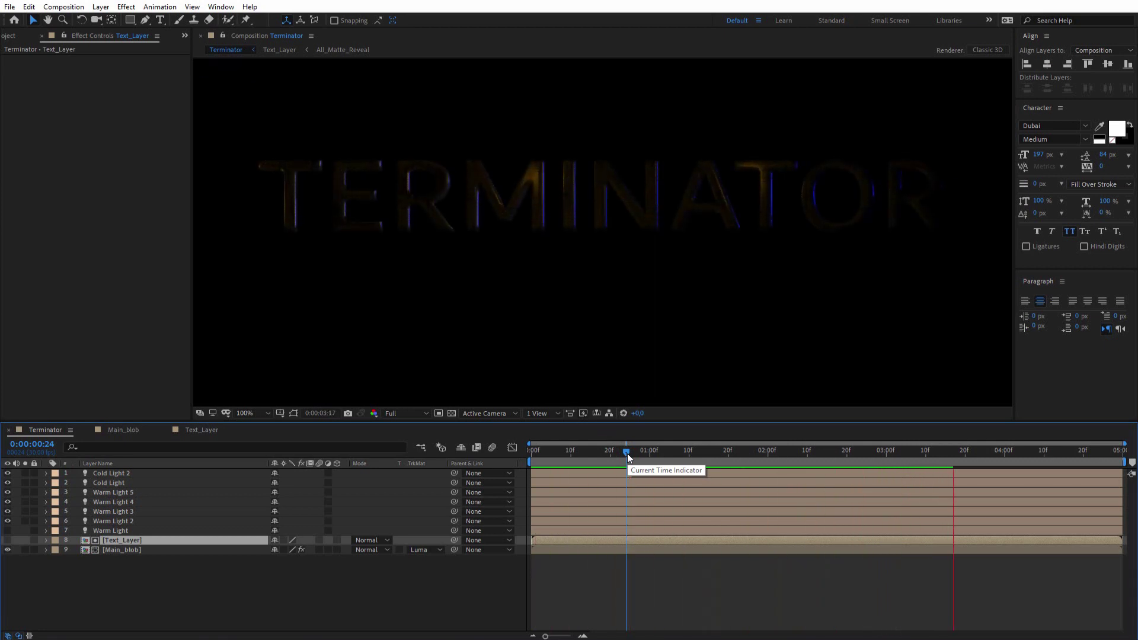
key("space")
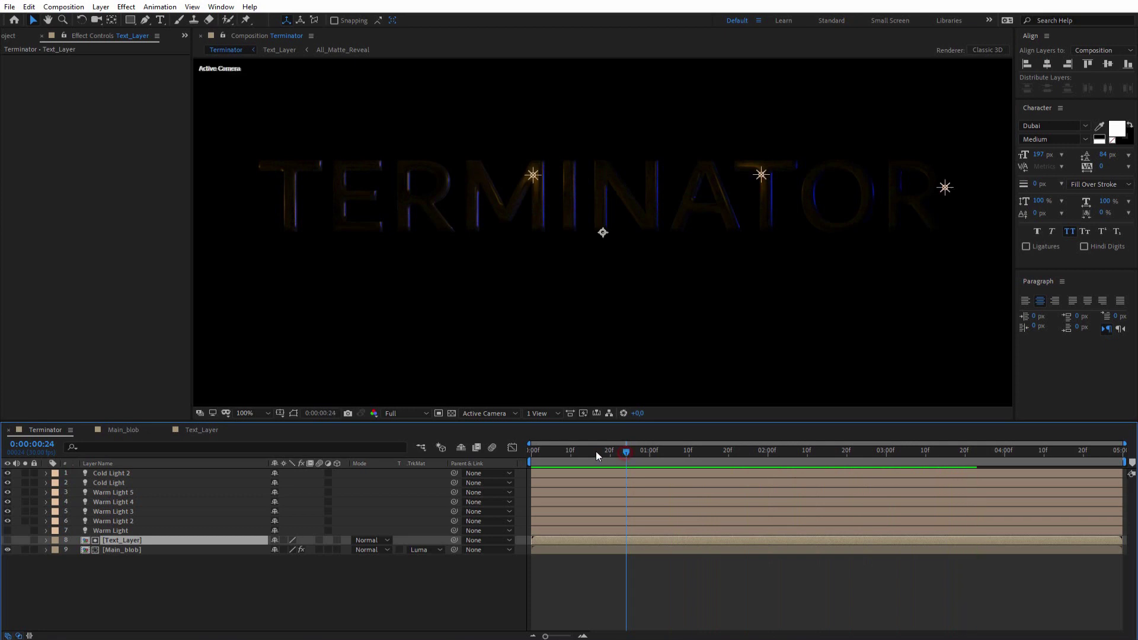
- Inspect the matte edges in Text_Layer up close, and open the All_Matte_Reveal composition with Black Solid 2 selected
left_click(202, 431)
scroll(508, 233, "up", 4)
left_click_drag(456, 227, 533, 314)
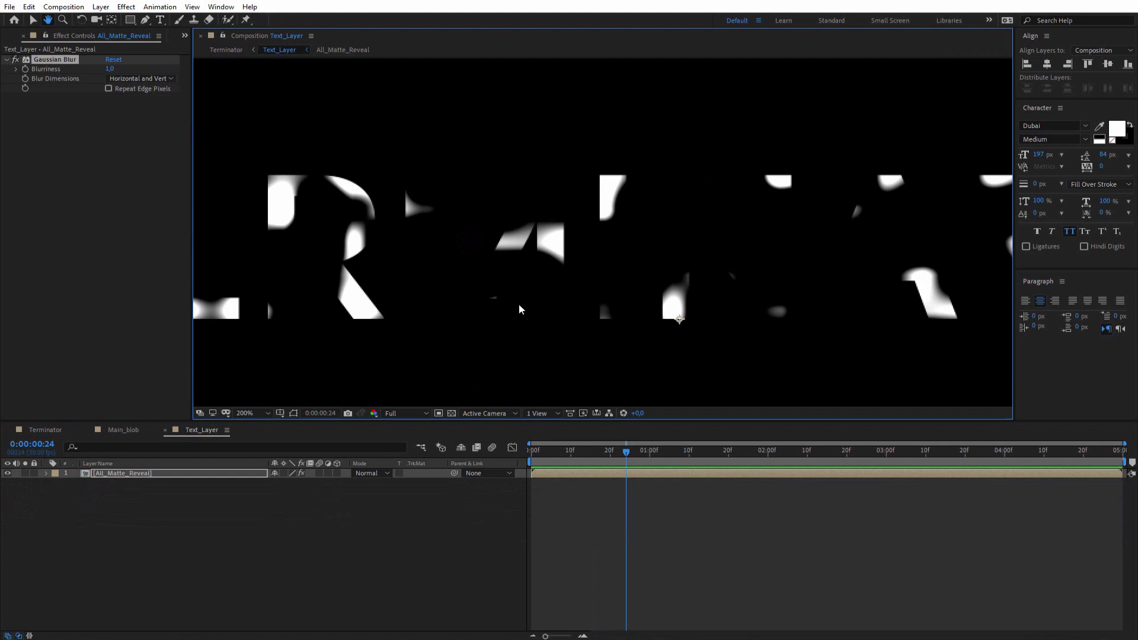
double_click(109, 474)
left_click(117, 474)
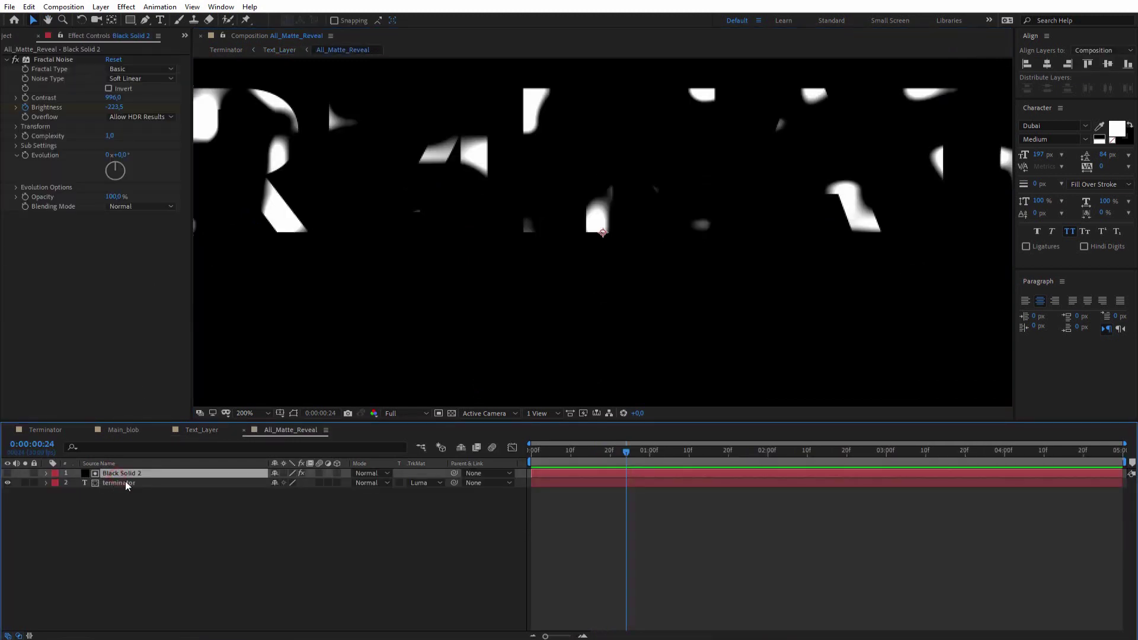
- Try raising the Fractal Noise contrast of Black Solid 2 to 1319
left_click_drag(113, 98, 336, 127)
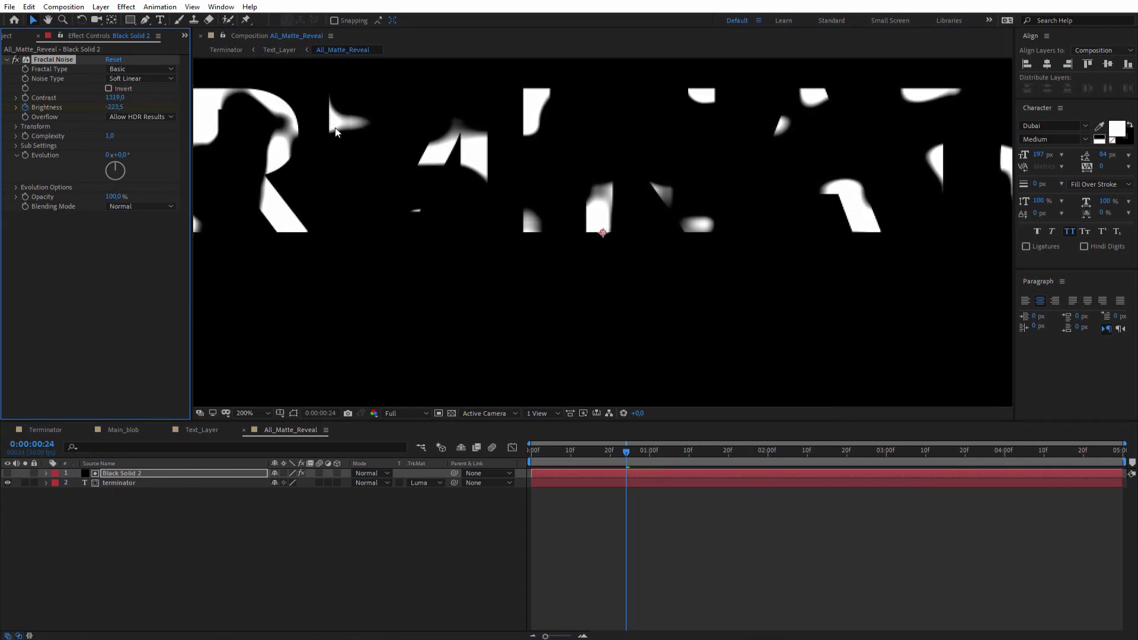
key("ctrl+z")
- Add a Curves effect to Black Solid 2 and bend its RGB curve steeply upward to sharpen the matte edges
right_click(108, 284)
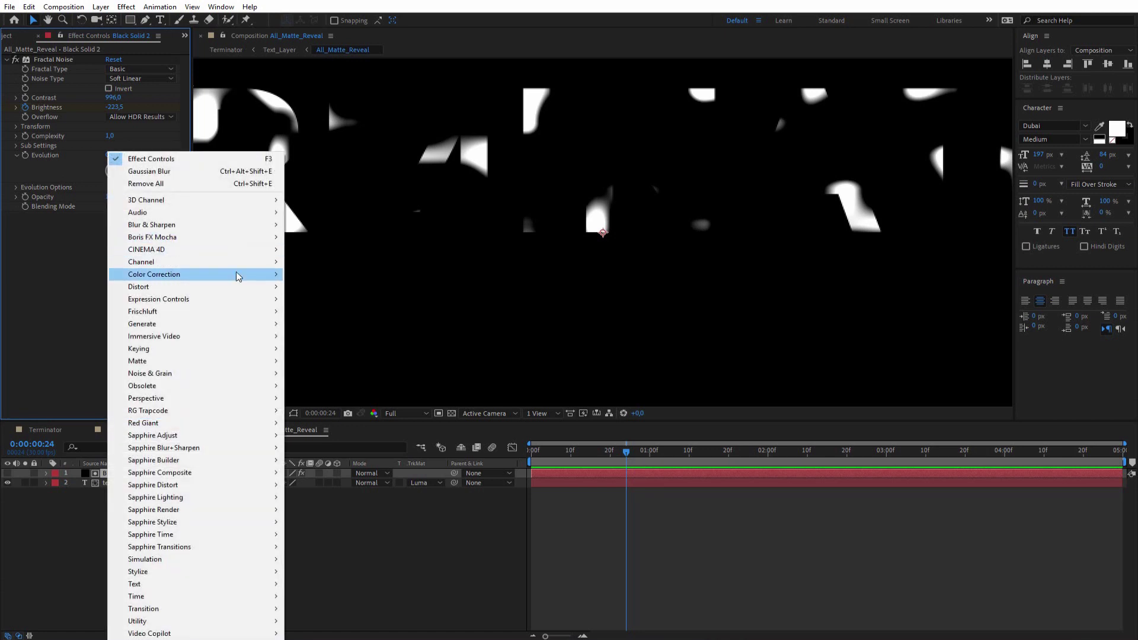
mouse_move(237, 276)
left_click(342, 470)
left_click_drag(112, 316, 51, 288)
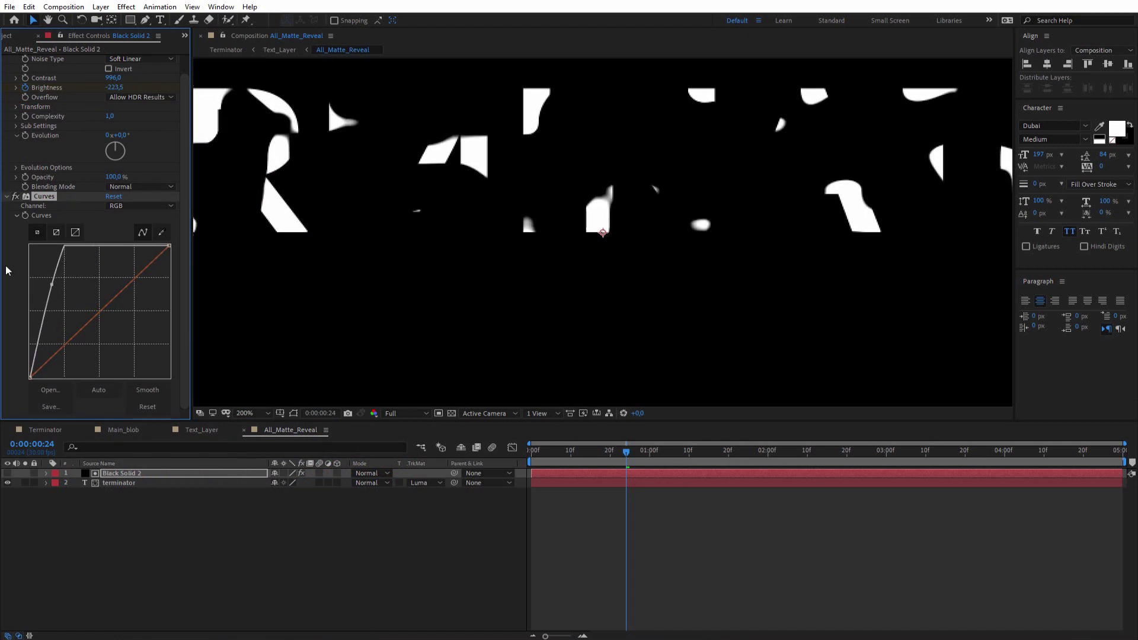
- Return to the Terminator composition and preview the title reveal with the sharpened matte
left_click(45, 430)
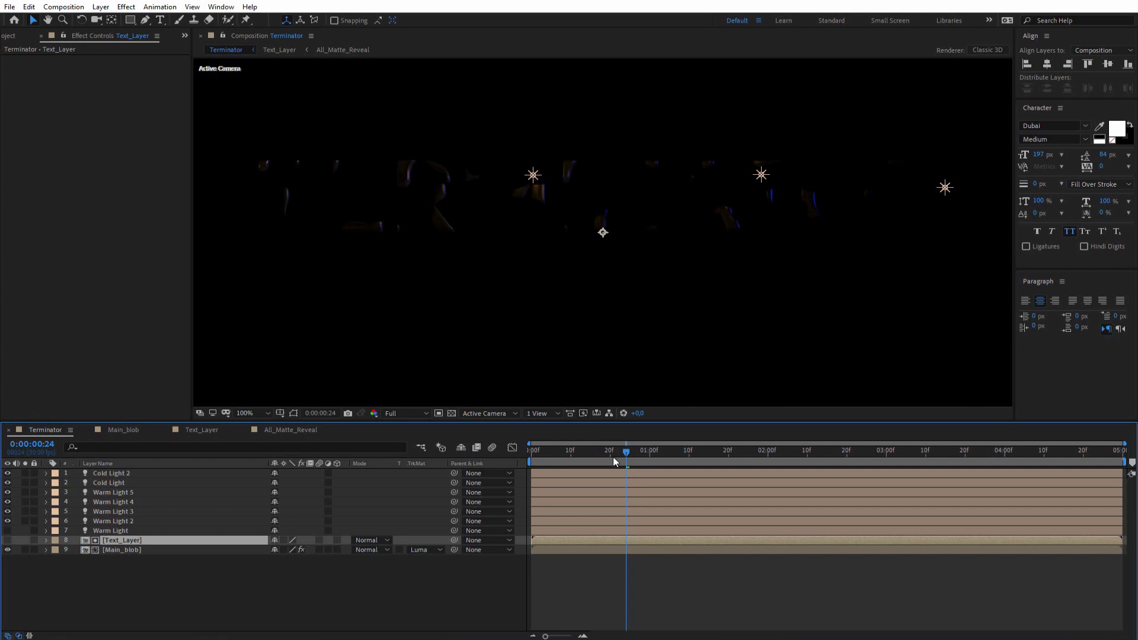
key("space")
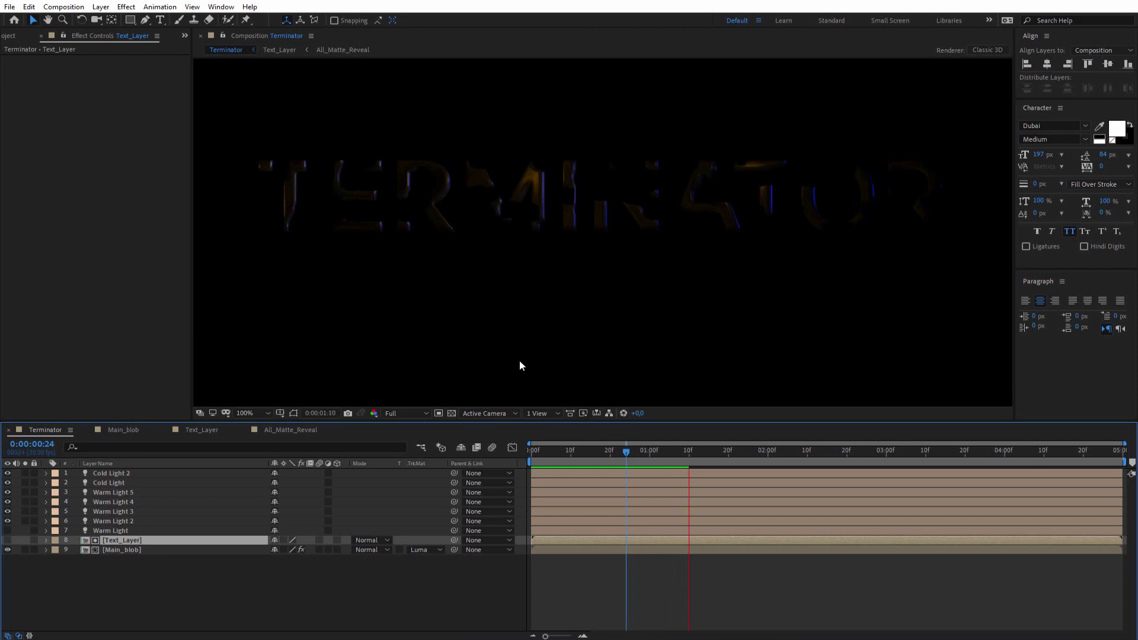
key("space")
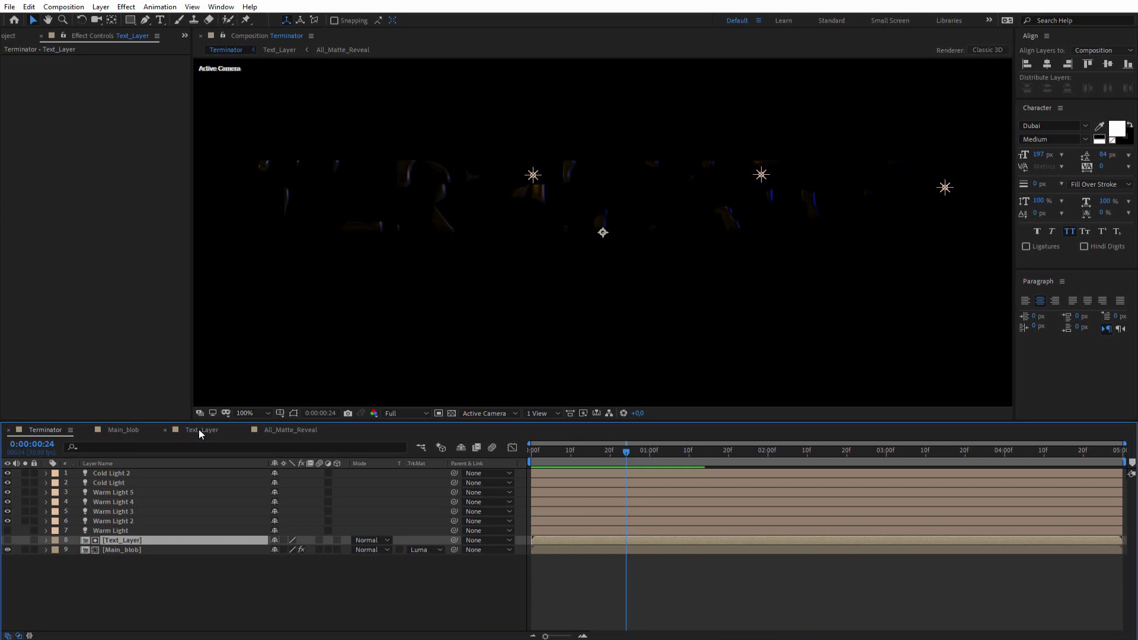
key("space")
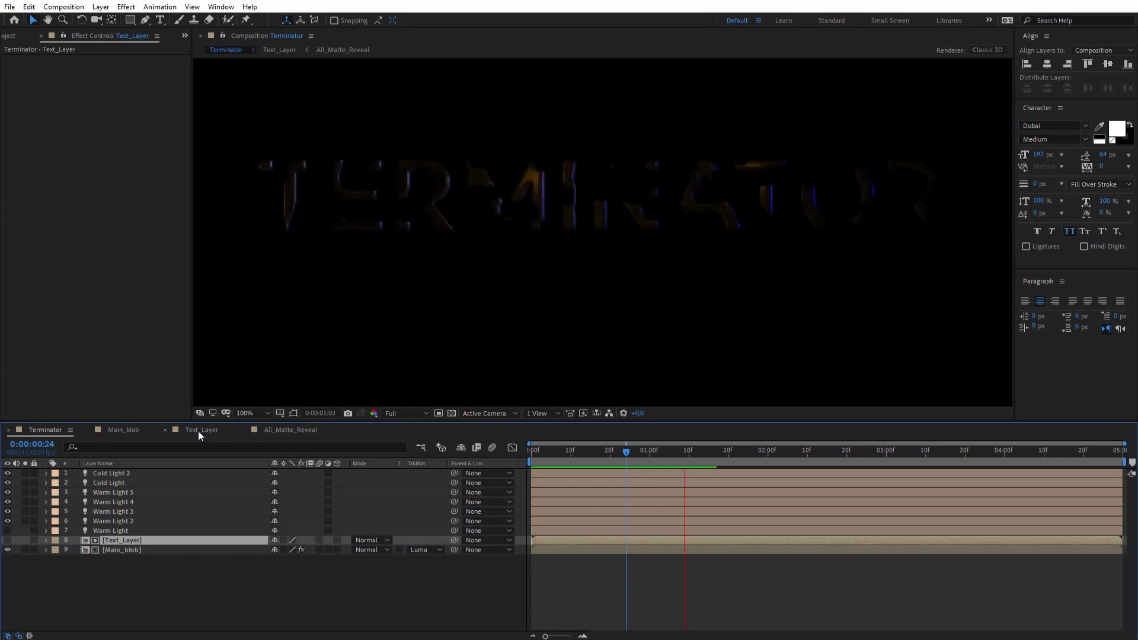
key("space")
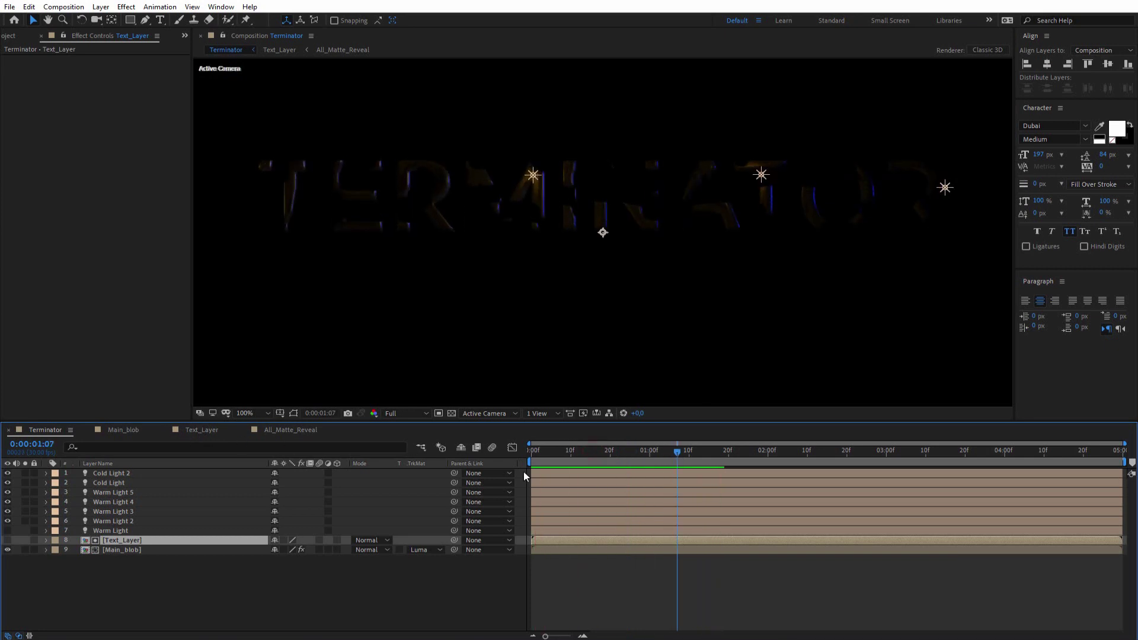
left_click(200, 429)
left_click(119, 431)
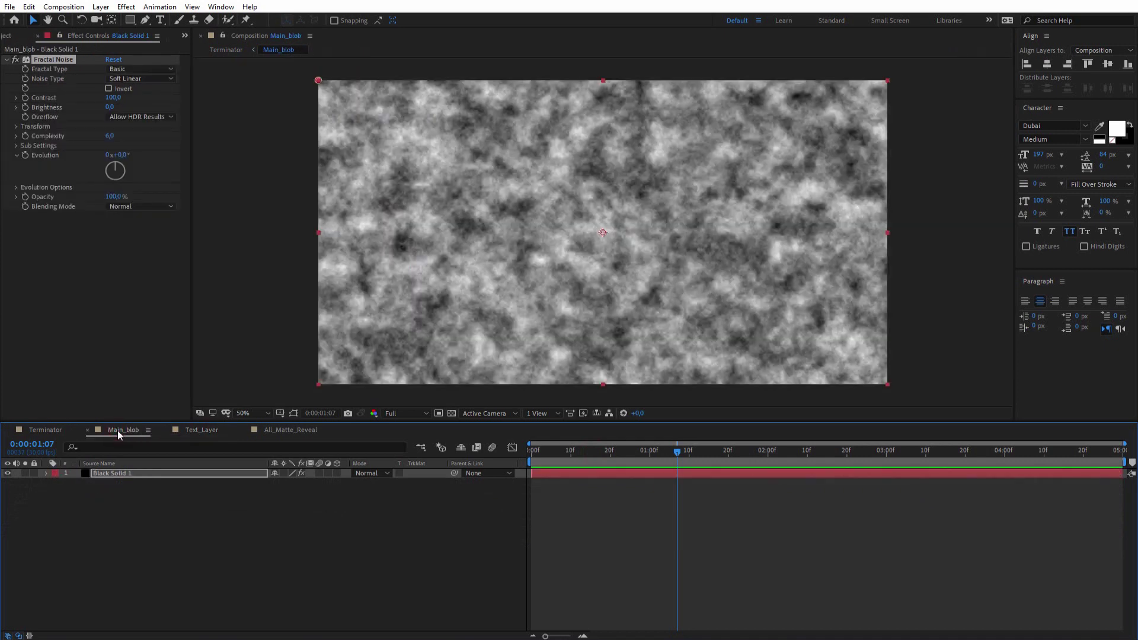
left_click(276, 430)
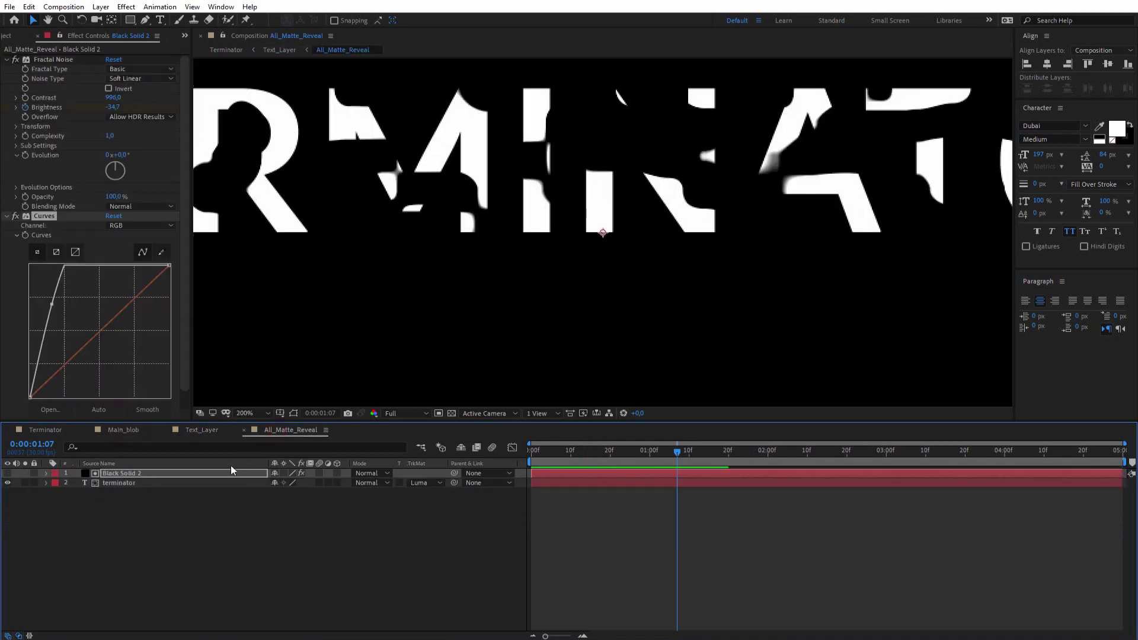
left_click(37, 431)
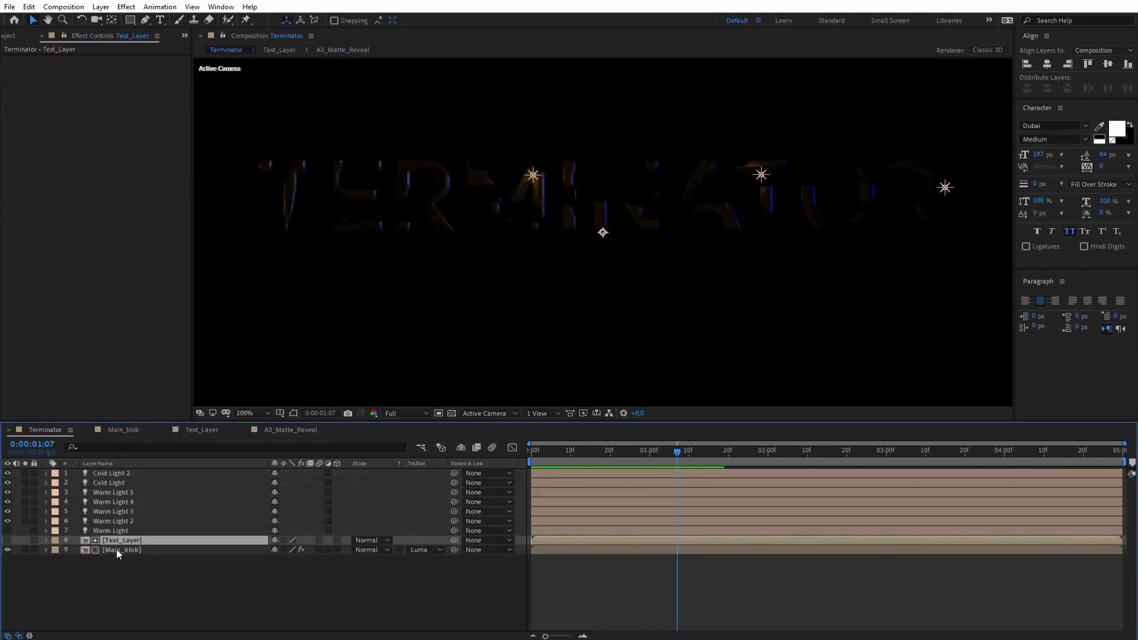
- Duplicate Warm Light 5, move the copy below the title to about 1003, 620, -574.7, and set the current time to 0:00:03:02
left_click(109, 492)
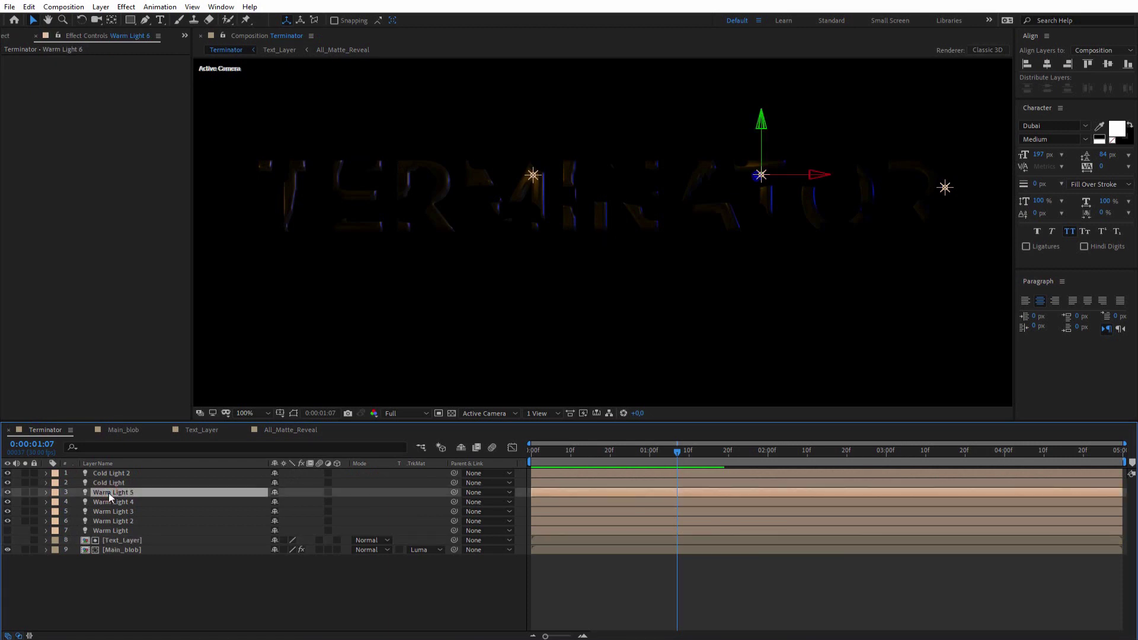
key("ctrl+d")
left_click_drag(792, 179, 768, 179)
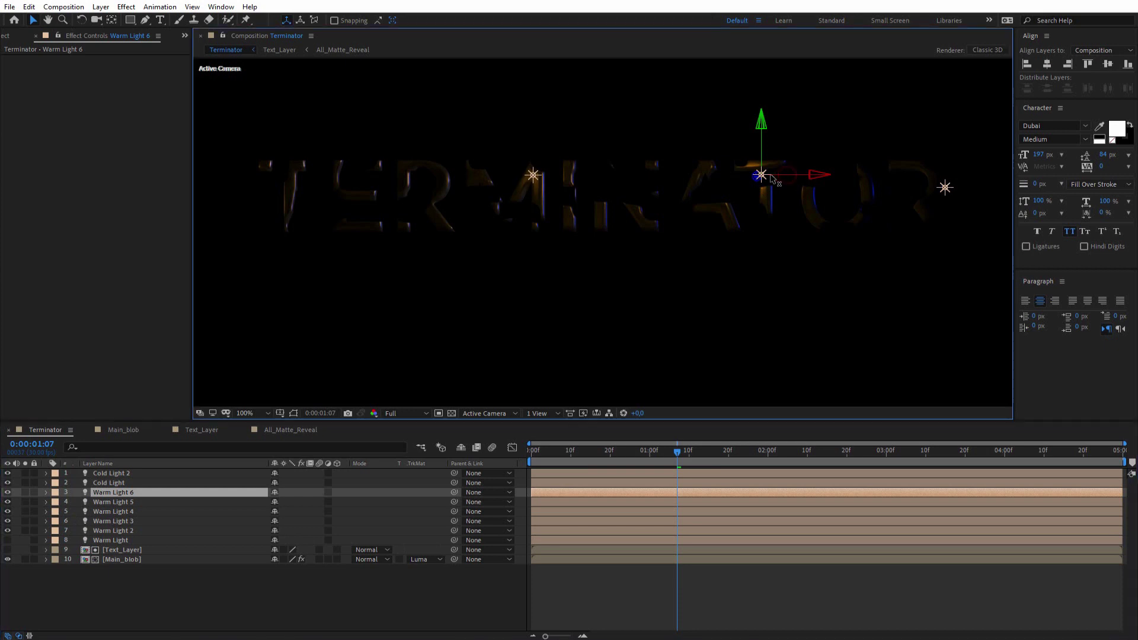
key("p")
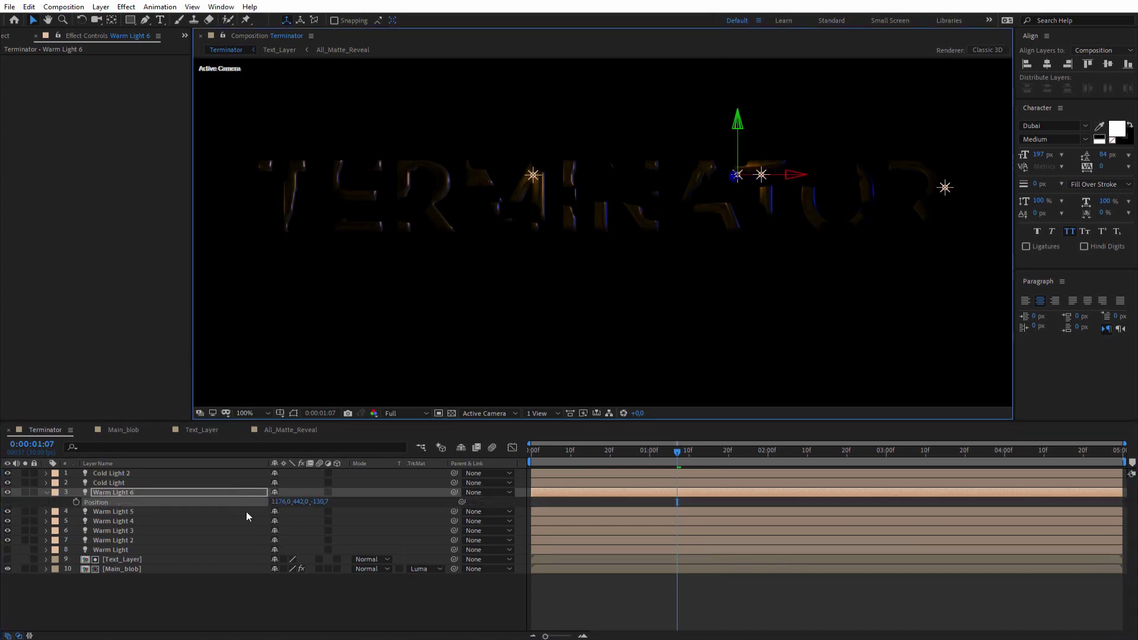
left_click_drag(321, 502, 107, 514)
left_click_drag(321, 502, 291, 513)
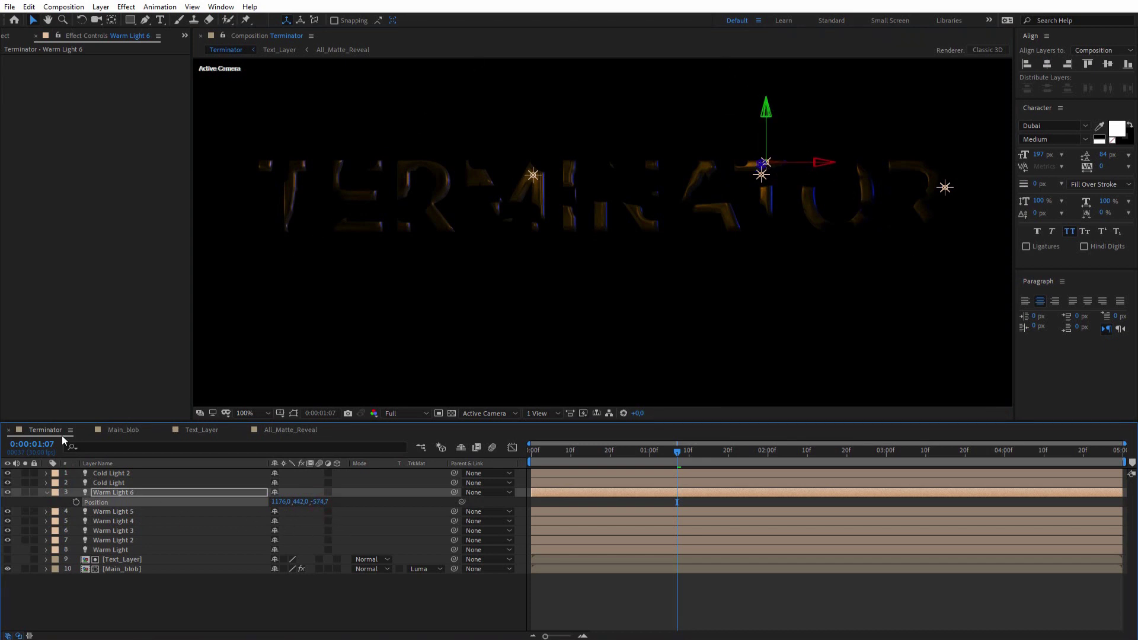
left_click_drag(767, 127, 691, 301)
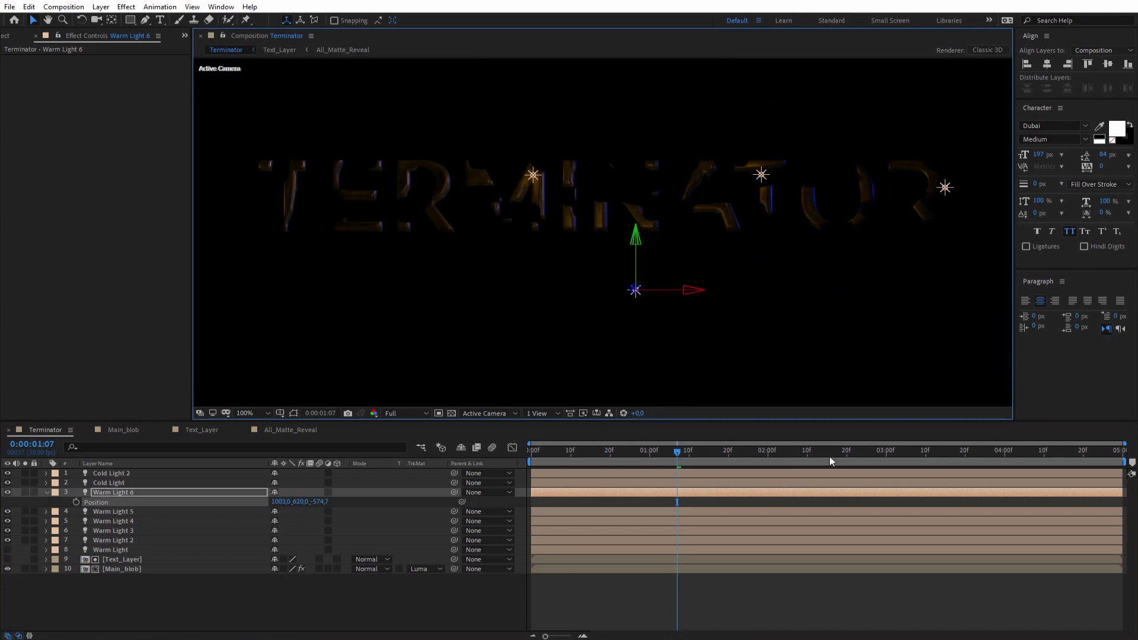
left_click(895, 450)
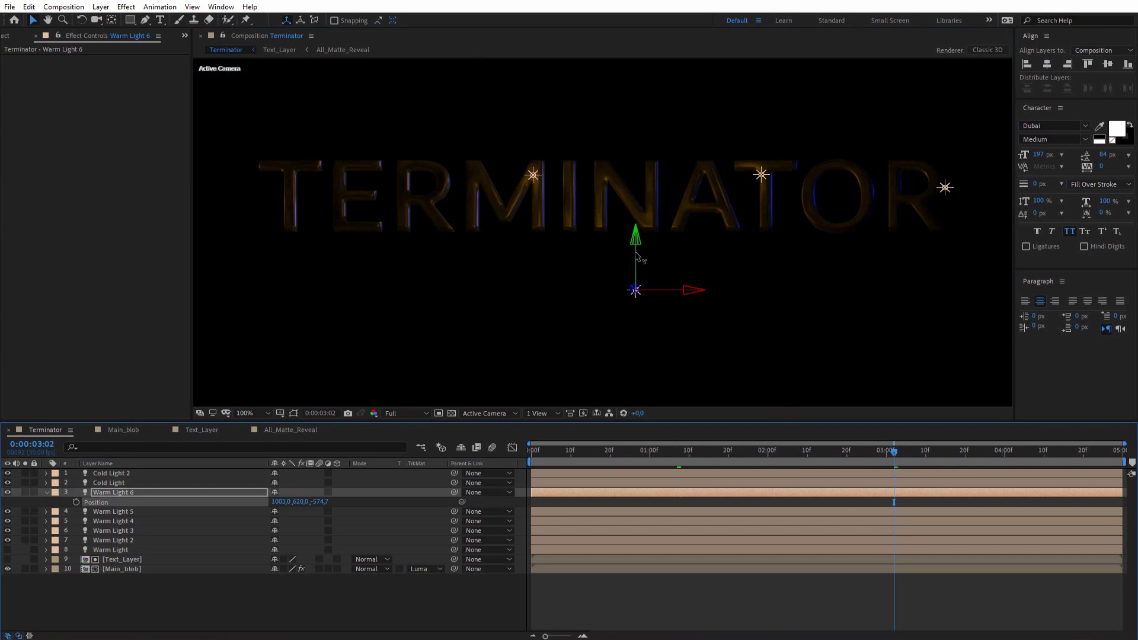
left_click(107, 478)
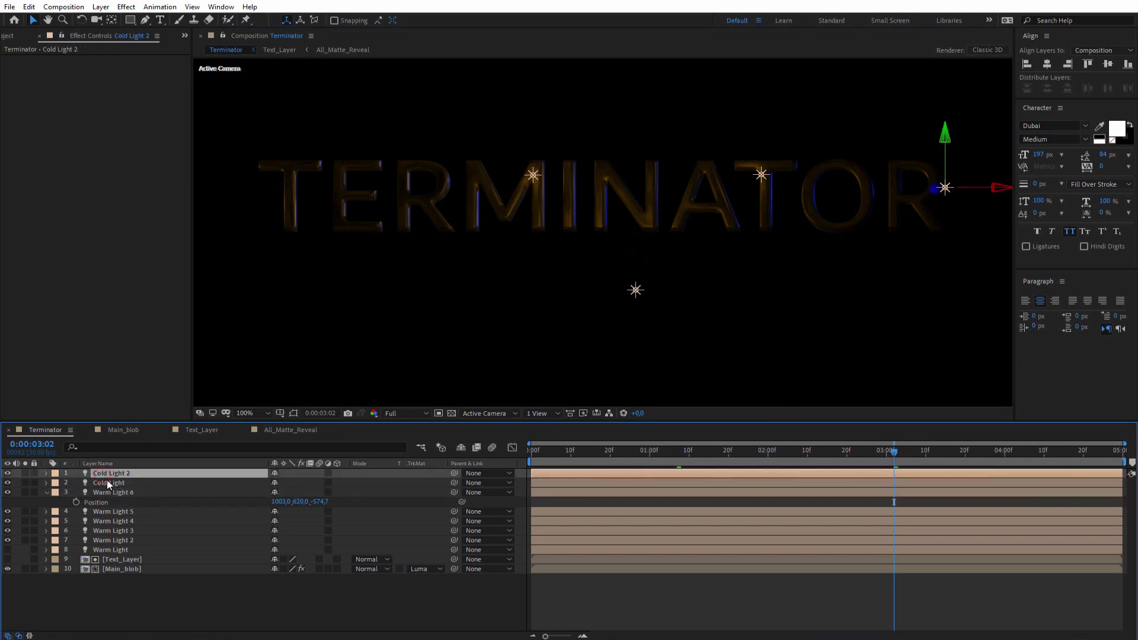
left_click(118, 591)
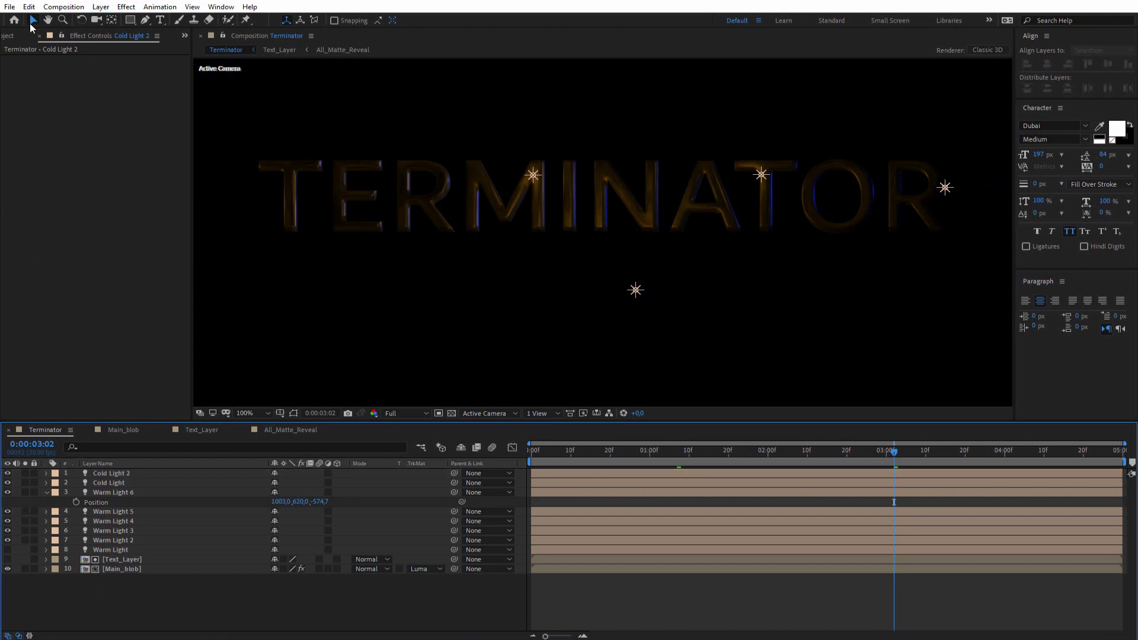
- Add the MetalRollup texture image from the Texture folder to the Terminator composition beneath Main_blob
left_click(15, 36)
left_click(6, 193)
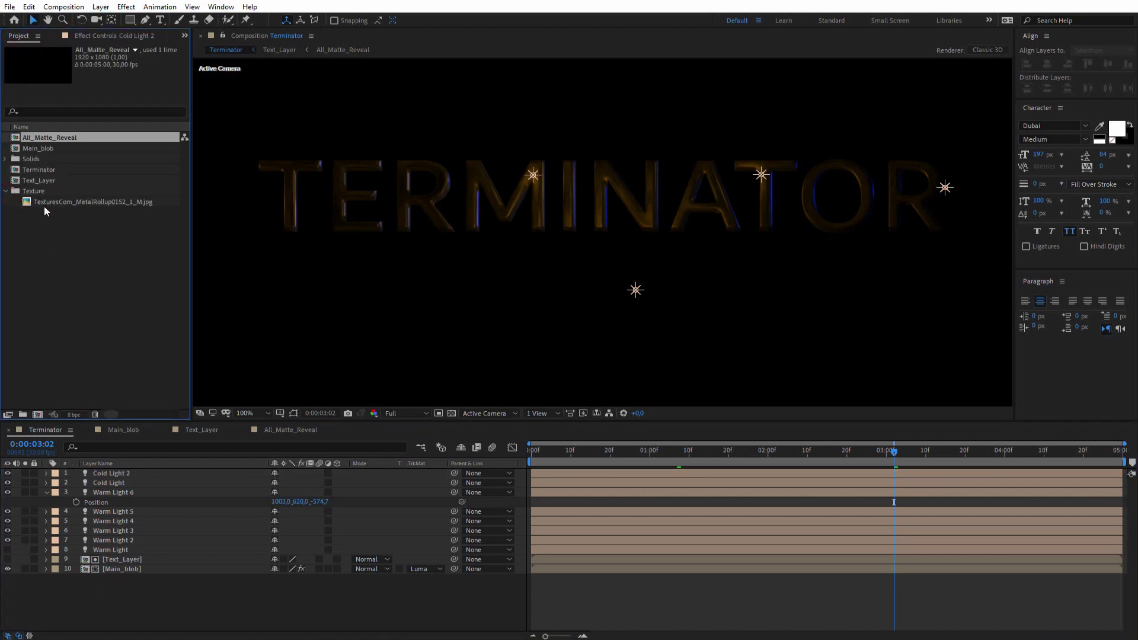
left_click(58, 204)
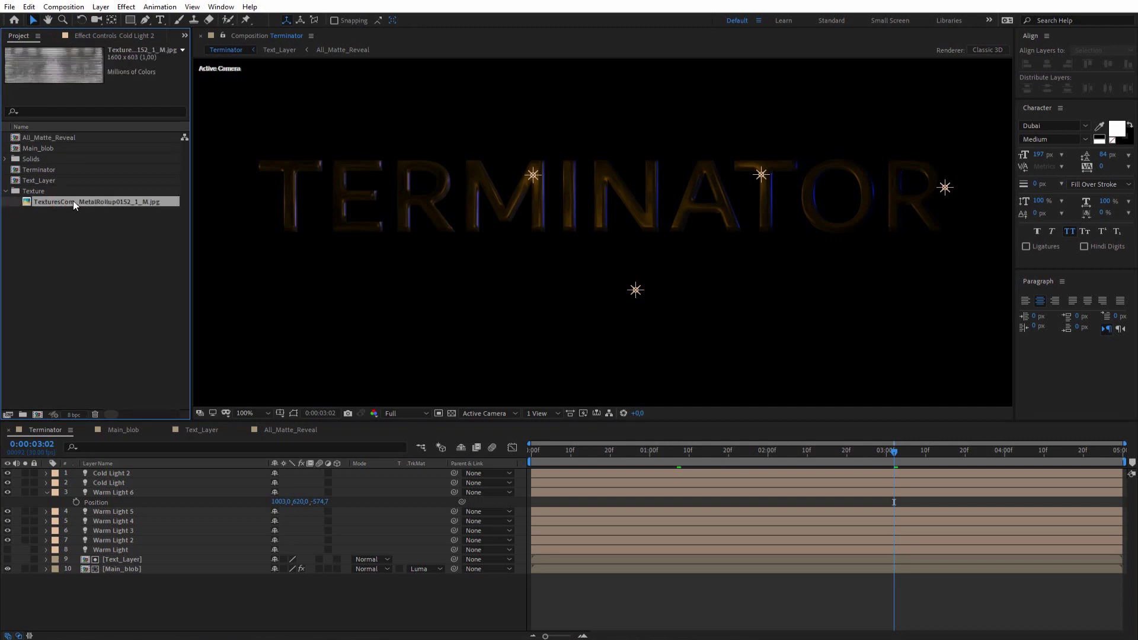
left_click_drag(73, 201, 151, 580)
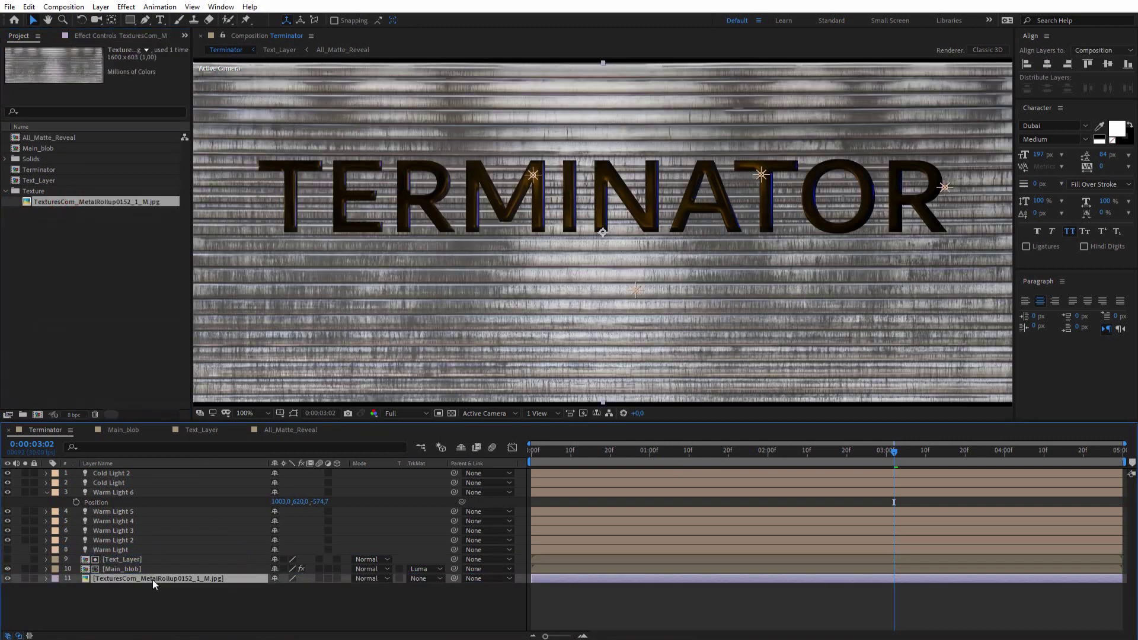
- Pre-compose the metal texture layer as Main_BG, moving all attributes into the new composition
key("ctrl+shift+c")
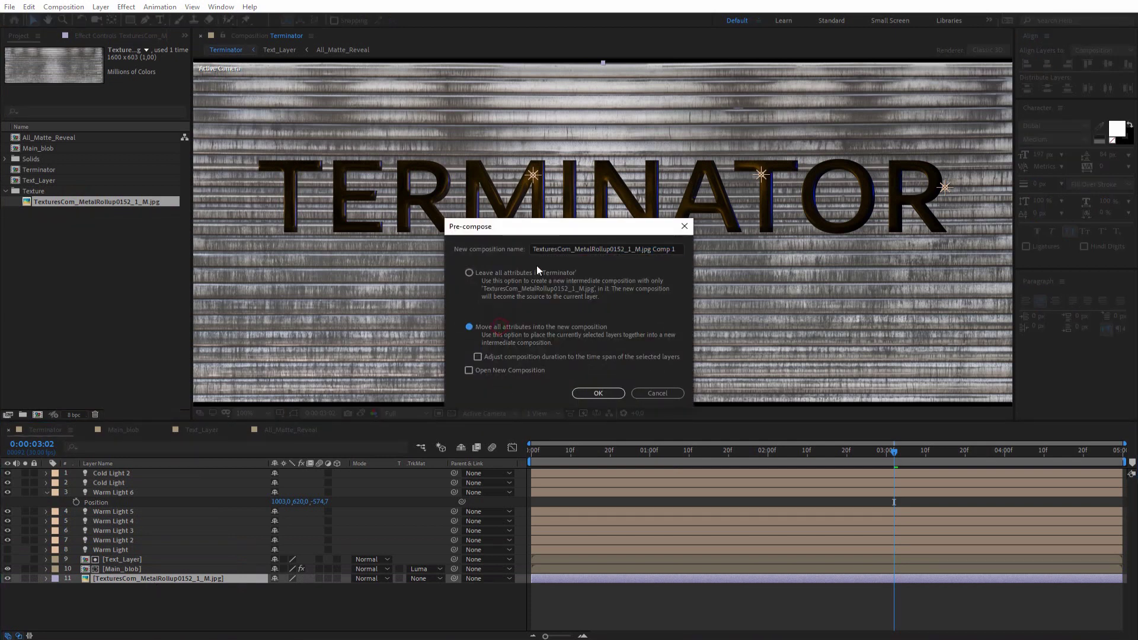
left_click(558, 251)
key("ctrl+a")
type("Mai")
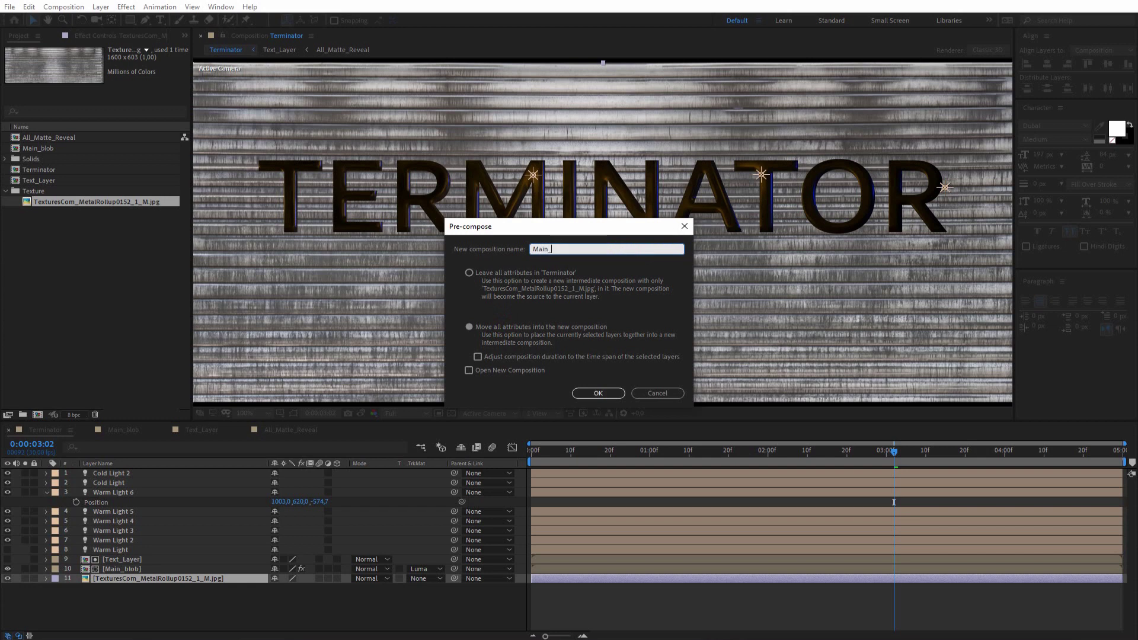
type("n_BG")
key("Return")
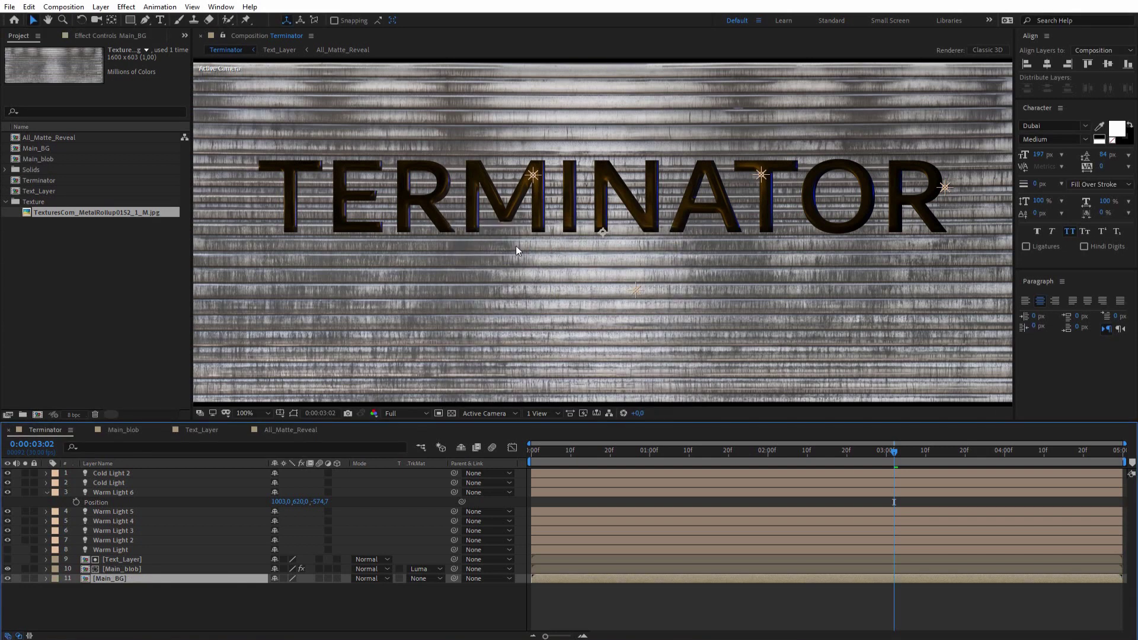
- Open the Main_BG composition and add a new black solid above the metal texture
double_click(119, 578)
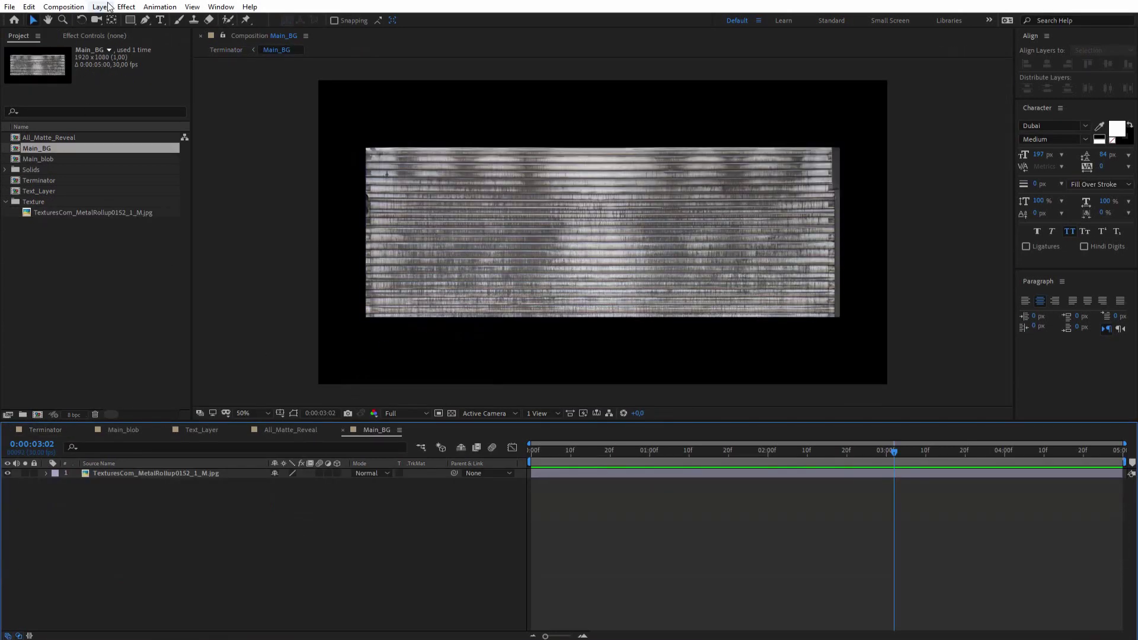
left_click(100, 6)
mouse_move(148, 20)
left_click(361, 32)
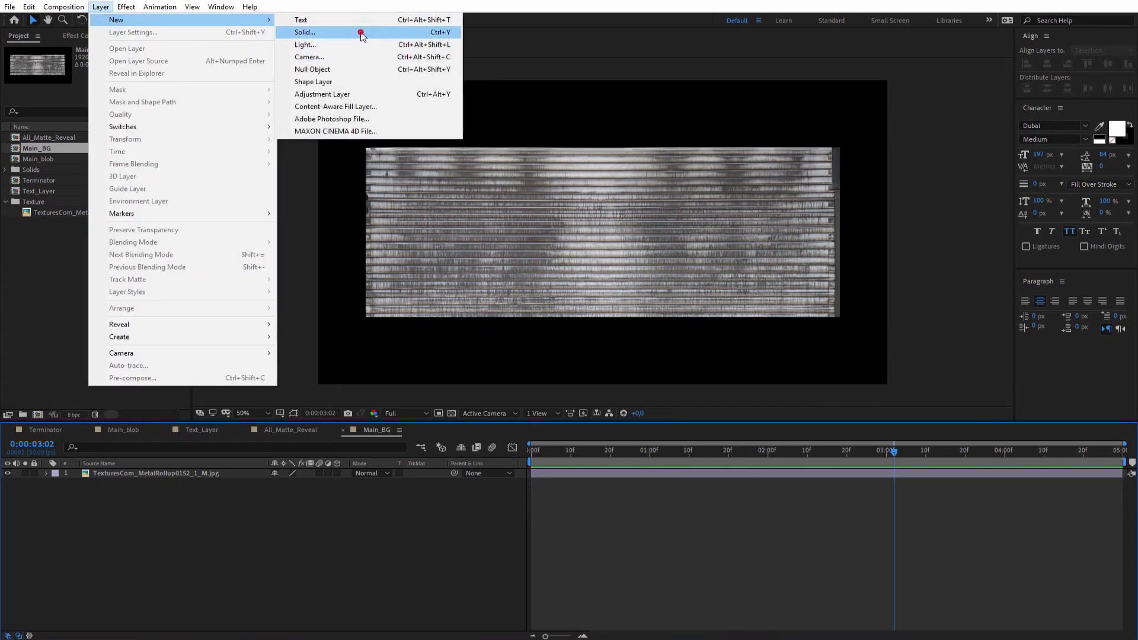
key("Return")
- Apply a Gradient Ramp effect to the black solid, set its shape to Radial Ramp and swap its colors
right_click(101, 109)
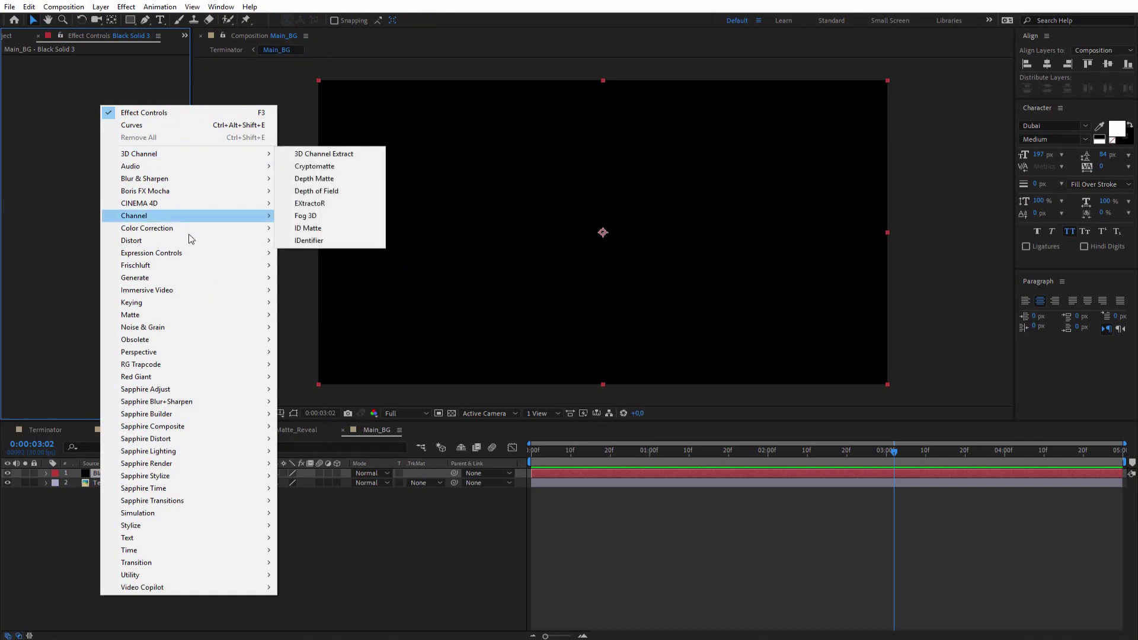
mouse_move(228, 262)
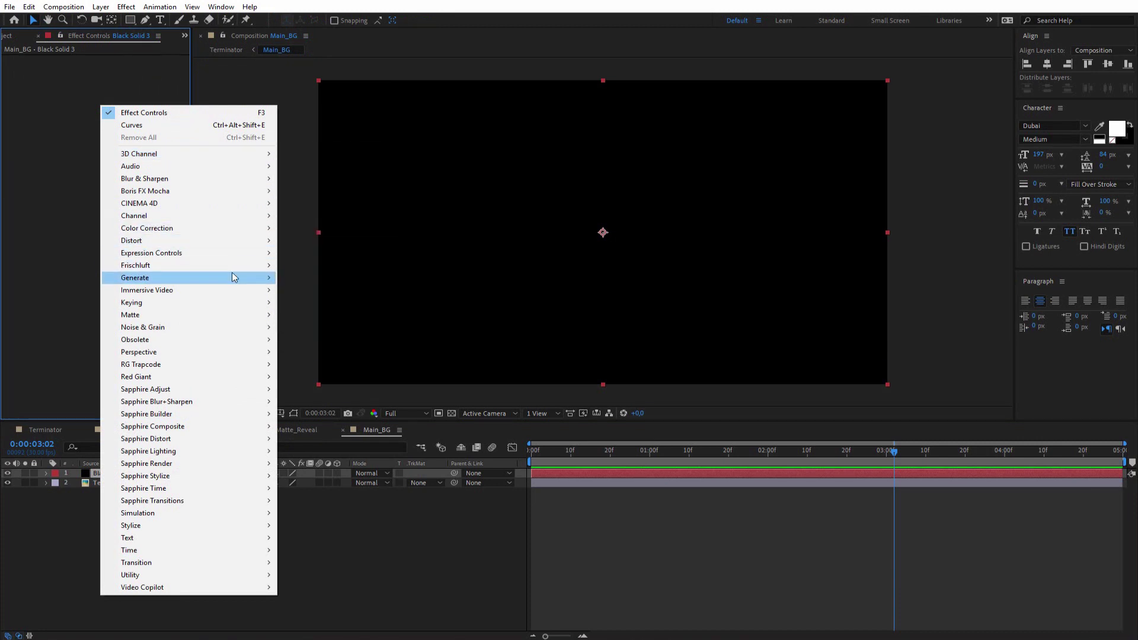
mouse_move(233, 276)
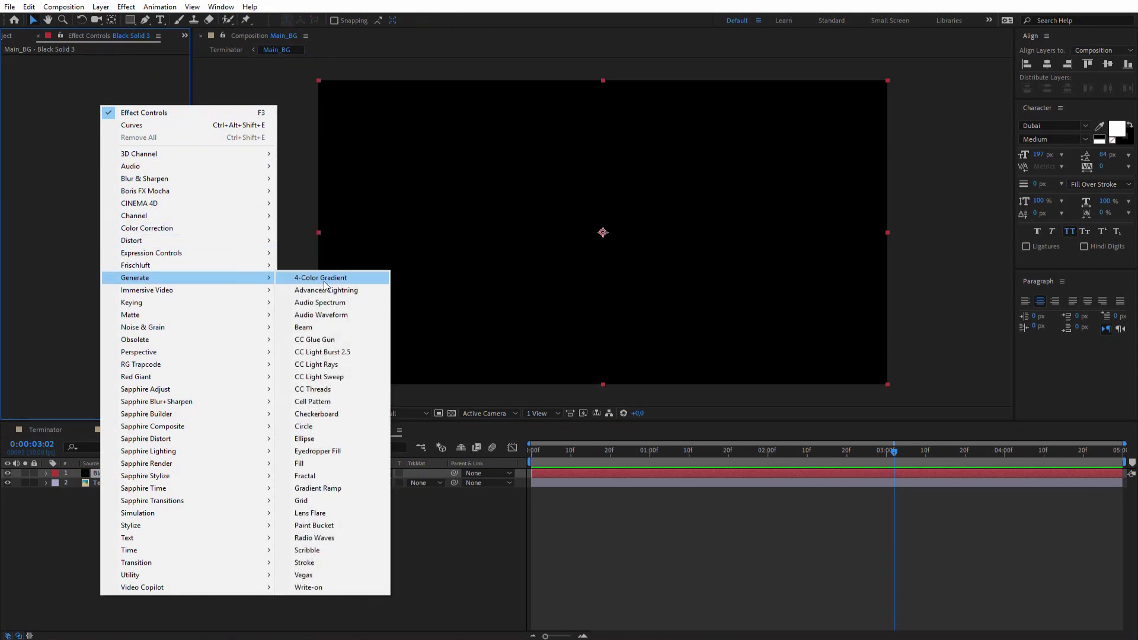
left_click(346, 488)
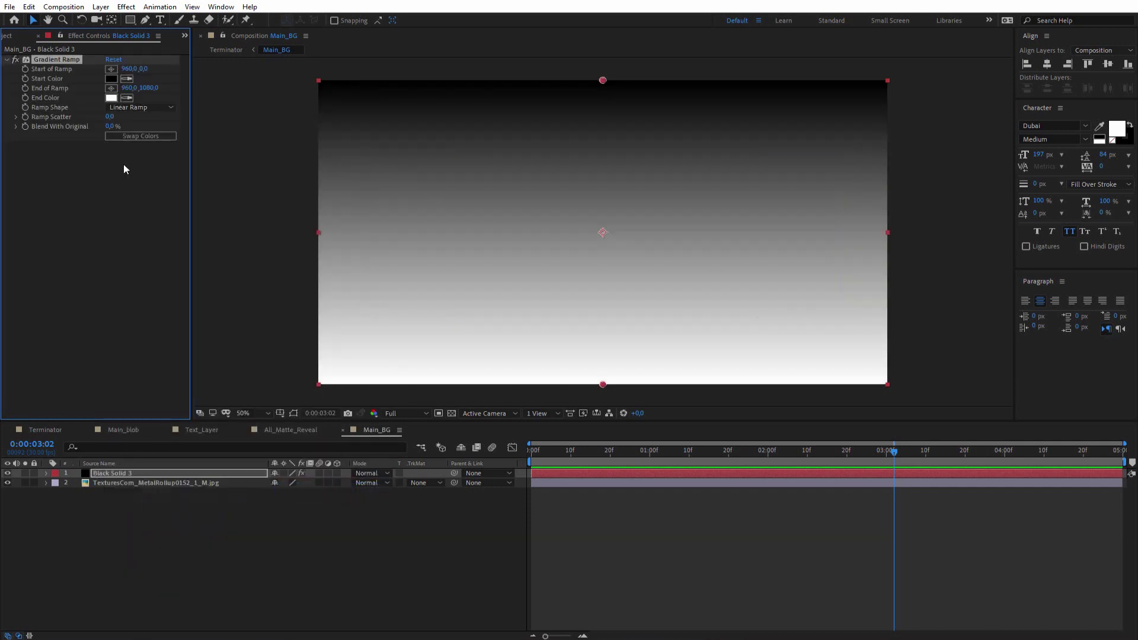
left_click(125, 108)
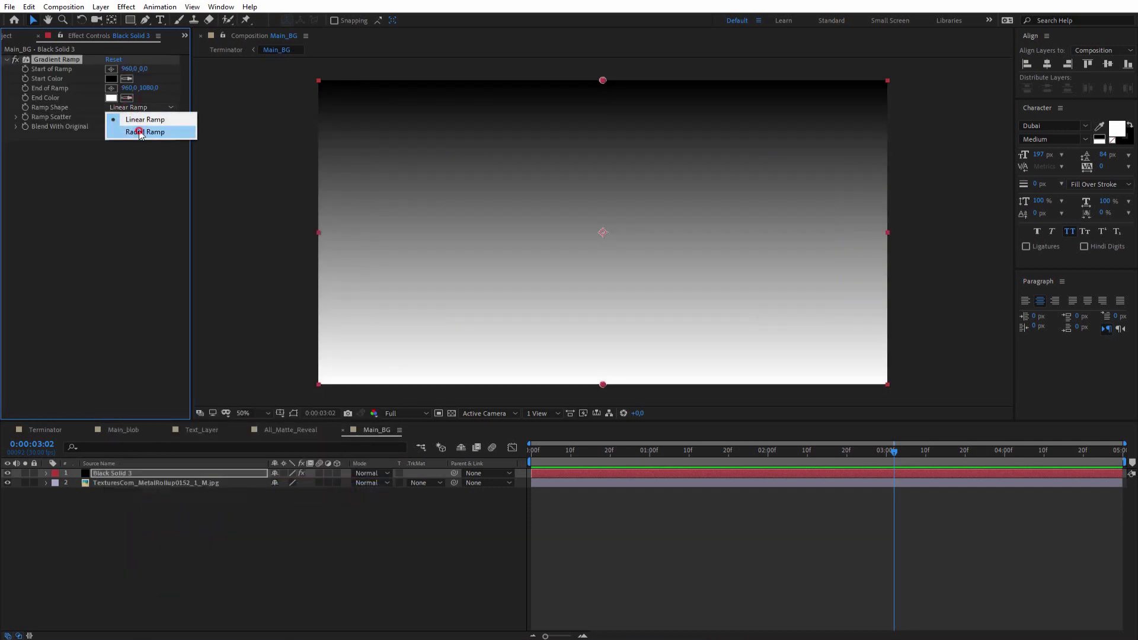
left_click(136, 132)
left_click(136, 137)
- Set the ramp's start color to orange FF7800 and move its start point beyond the frame's lower-left corner to about -392, 1252
left_click(111, 78)
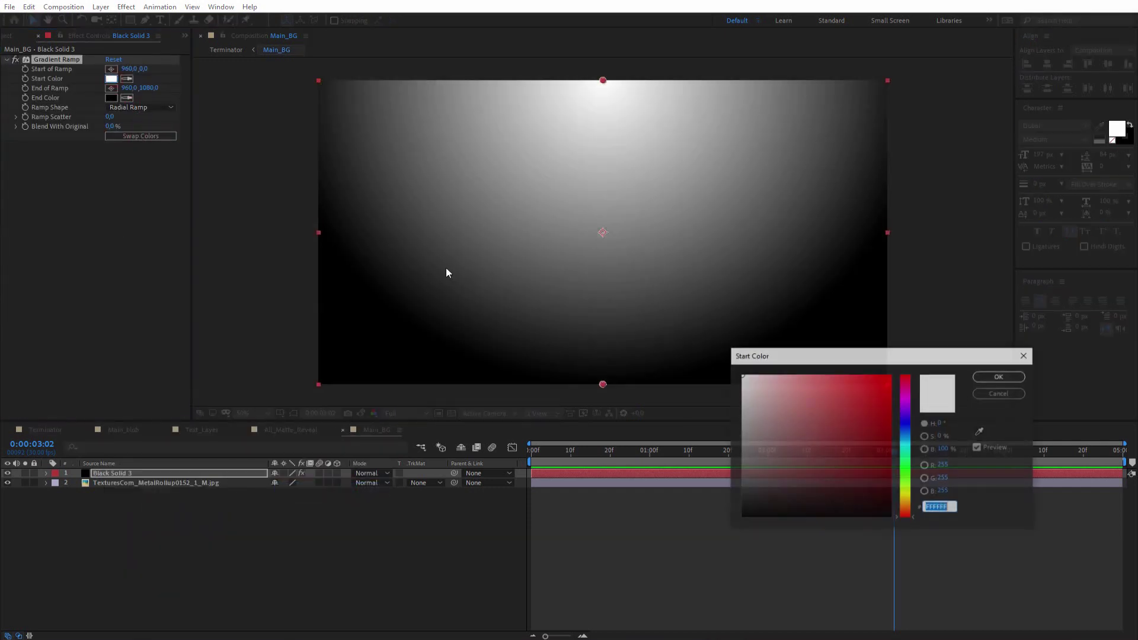
left_click_drag(878, 407, 913, 362)
left_click_drag(909, 482, 907, 507)
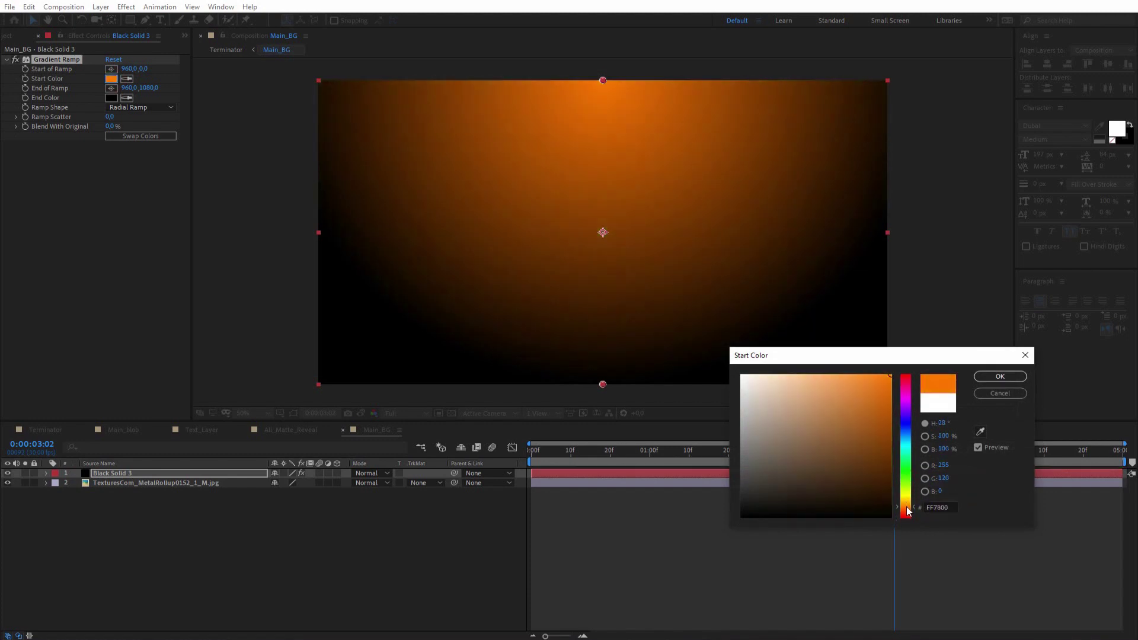
left_click(1000, 377)
left_click_drag(600, 77, 201, 430)
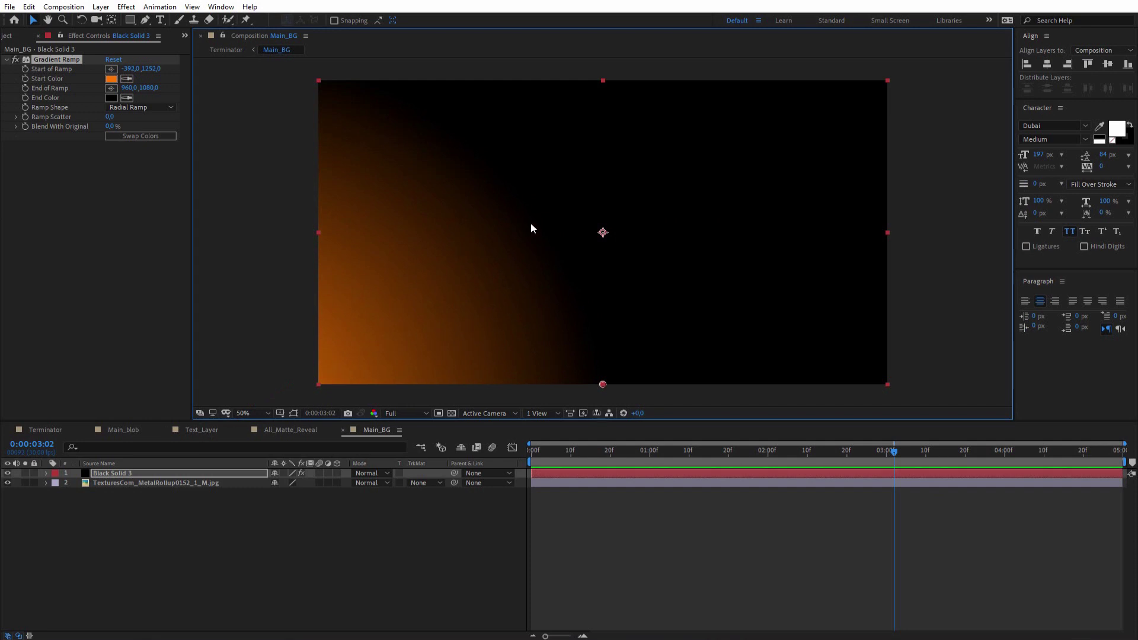
- Move the gradient solid below the metal texture, then scale the texture to about 193% and set its blending mode to Overlay
left_click_drag(115, 474, 137, 488)
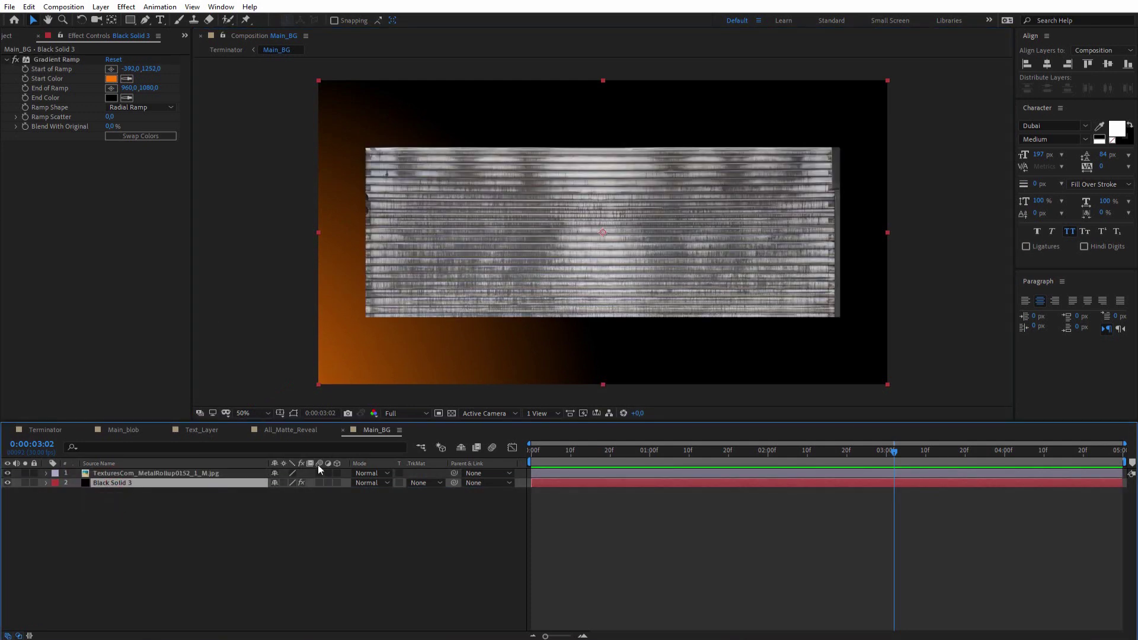
left_click(178, 473)
key("s")
left_click_drag(310, 482, 359, 478)
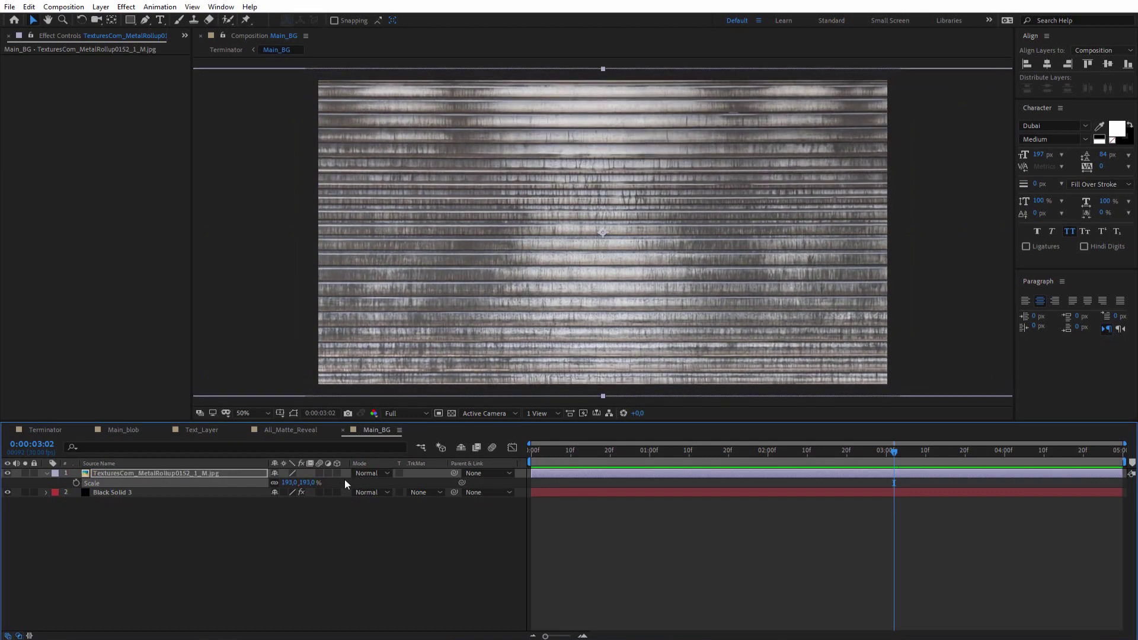
left_click(363, 473)
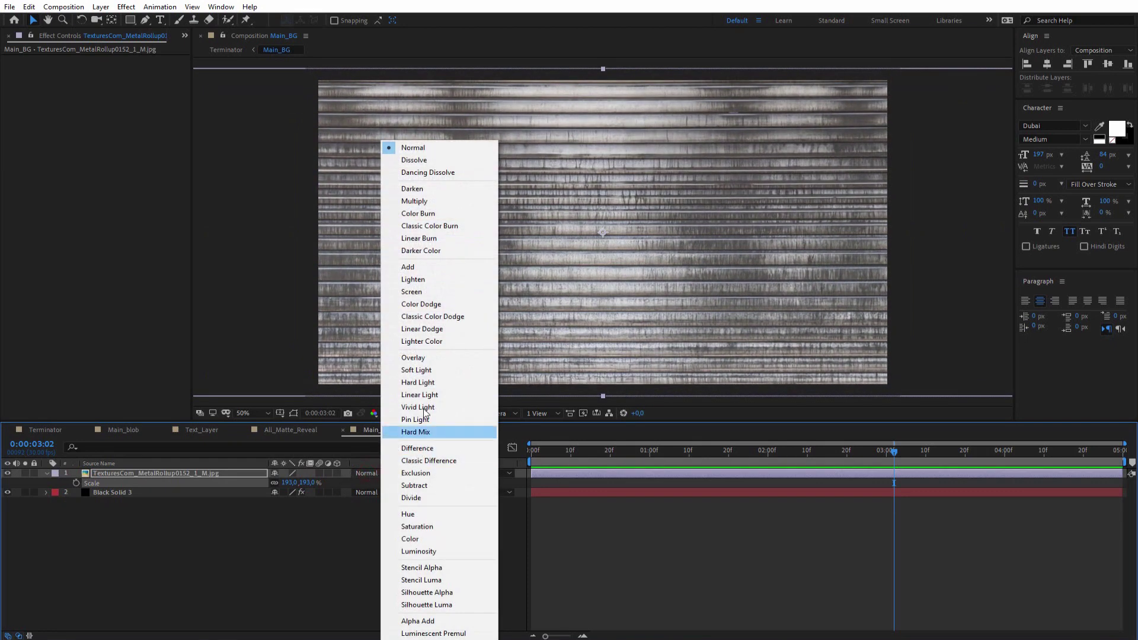
left_click(426, 359)
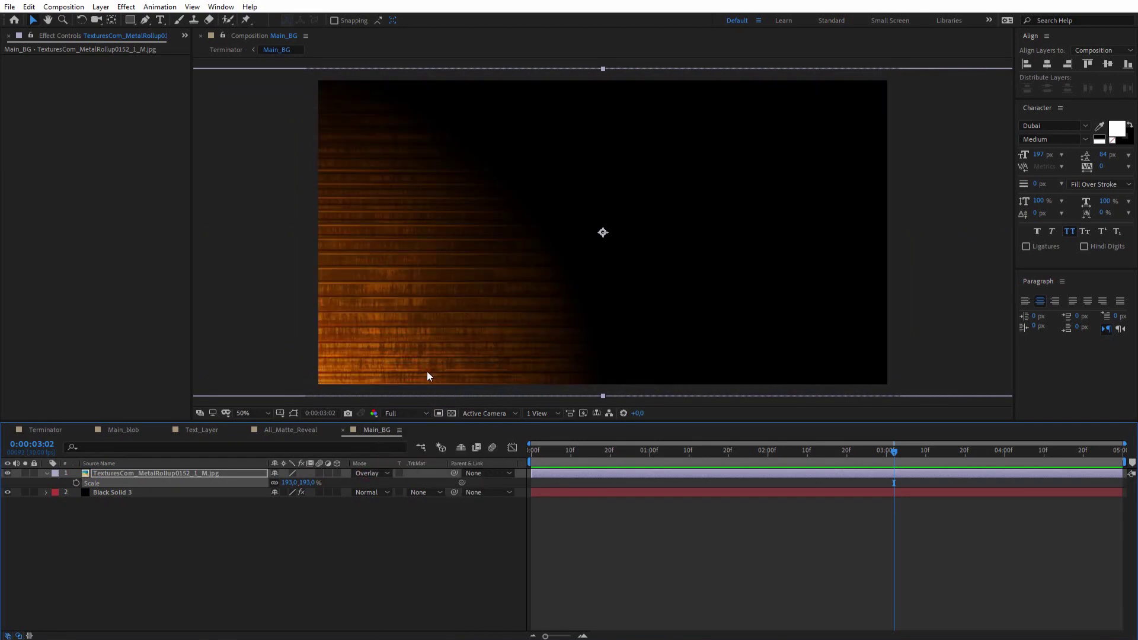
- Duplicate the orange gradient solid and change the copy's ramp start color to bright blue
left_click(115, 493)
key("ctrl+d")
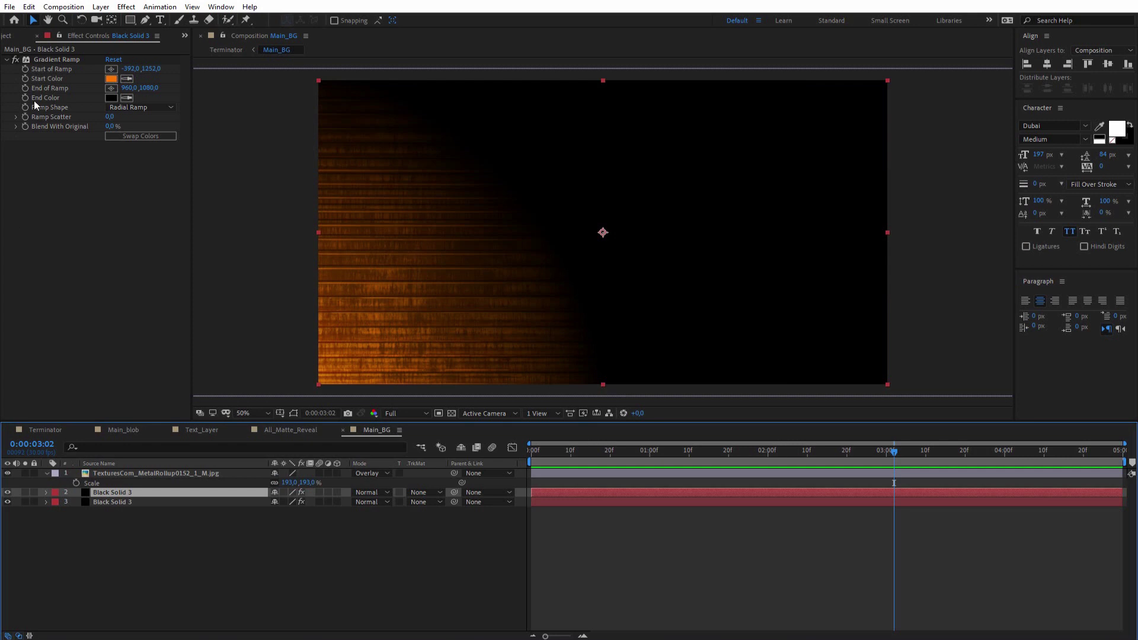
left_click(111, 79)
left_click_drag(905, 420, 910, 437)
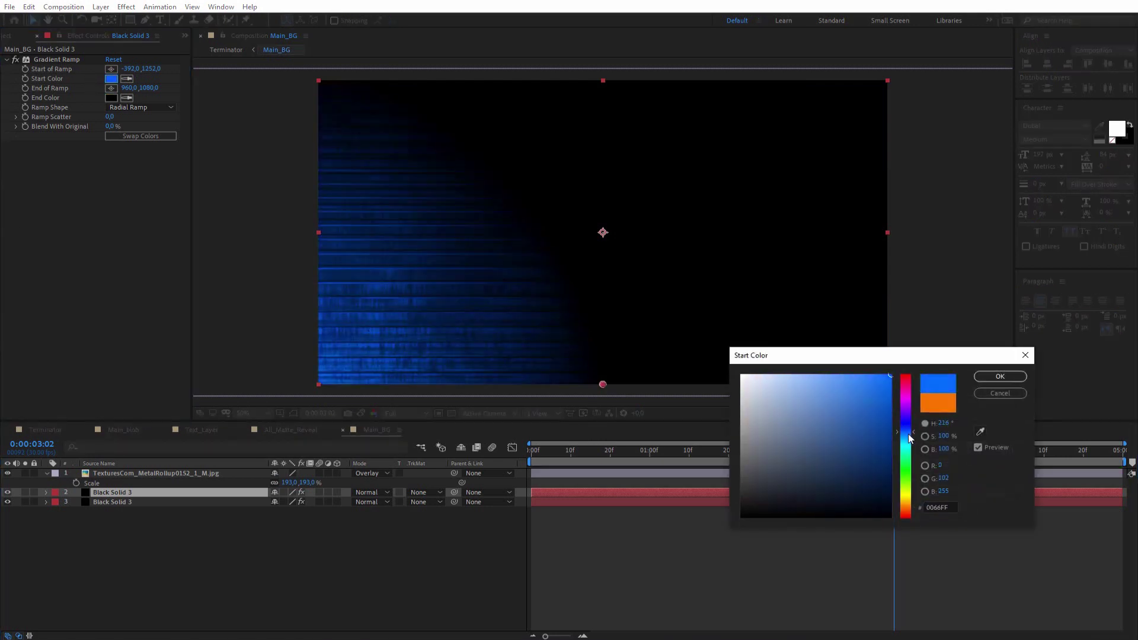
left_click(1020, 377)
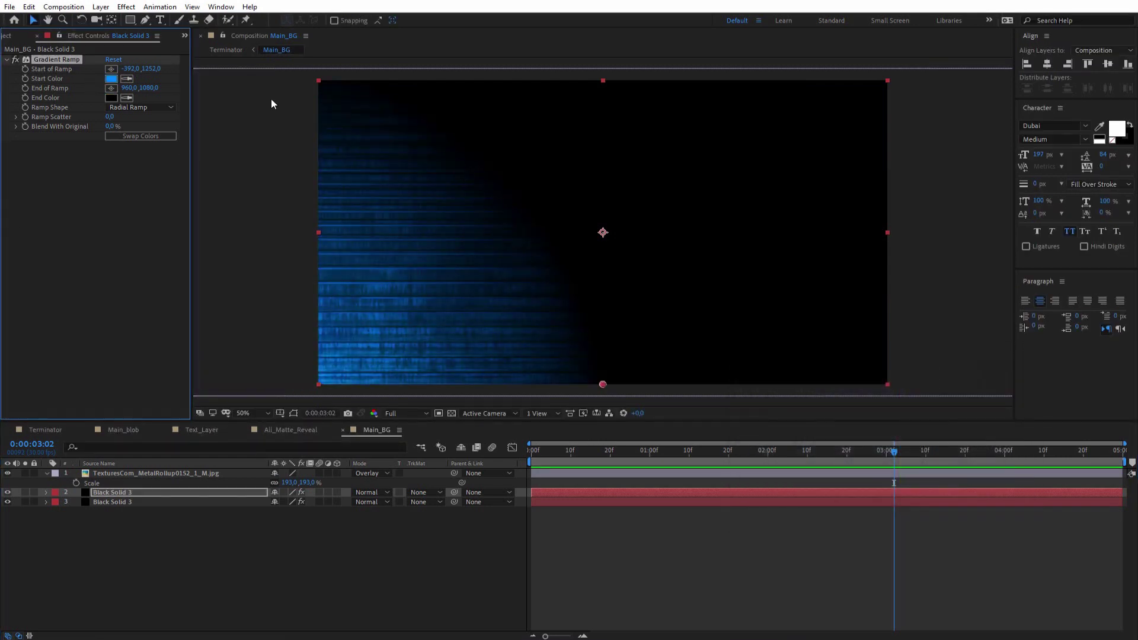
- Move the blue ramp's start point just outside the frame's upper-right corner, to about 2098, -56
left_click(112, 69)
left_click(875, 83)
left_click_drag(878, 83, 940, 63)
key("comma")
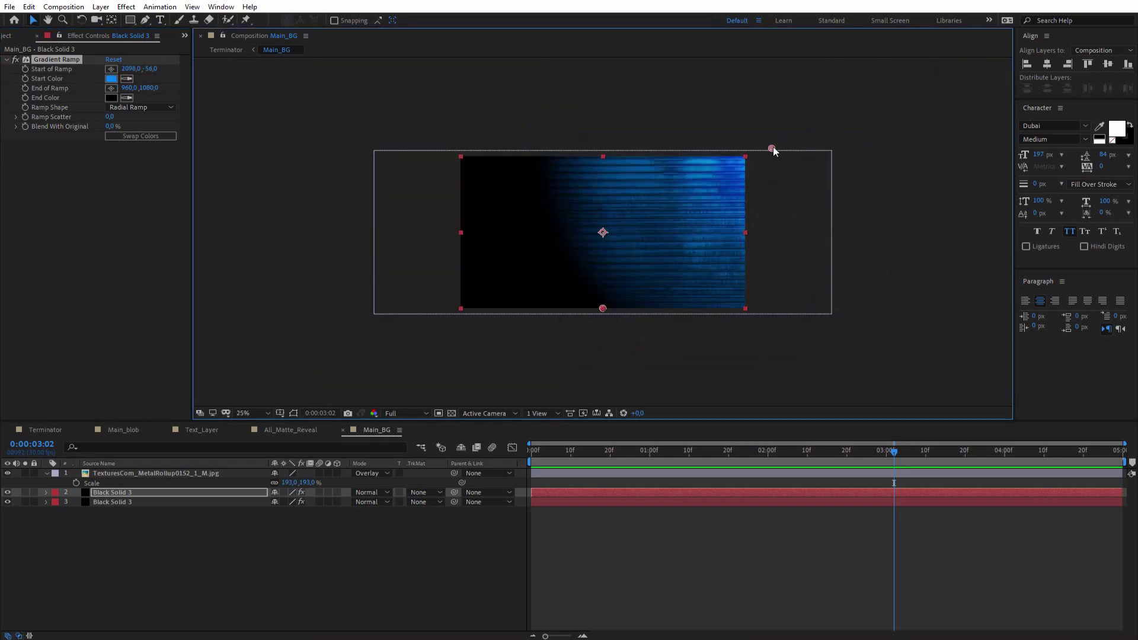
- Move the blue ramp's start to about 2962, -324 and its end to about 952, 560, then set that solid's blending mode to Screen
left_click_drag(772, 148, 821, 130)
left_click_drag(603, 309, 623, 226)
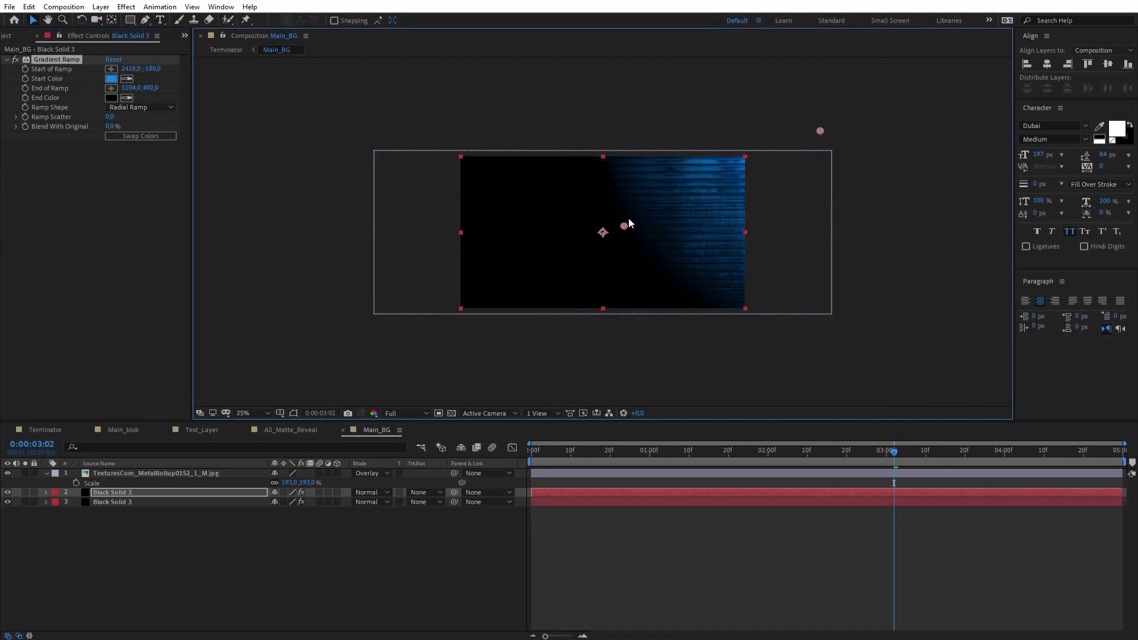
left_click_drag(821, 130, 902, 110)
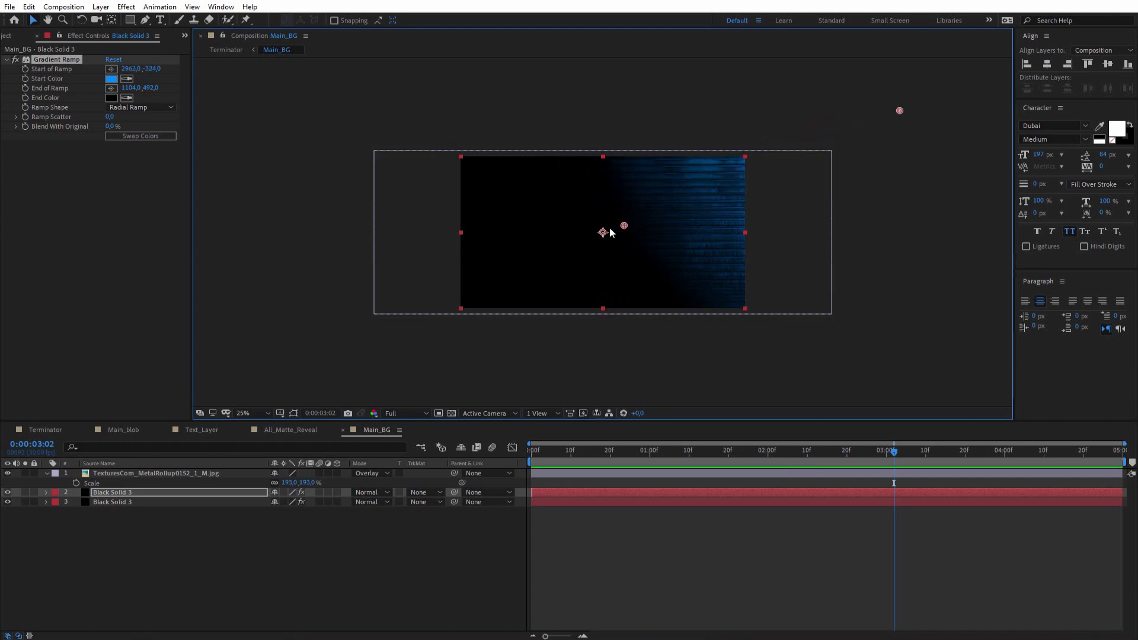
left_click_drag(623, 226, 602, 234)
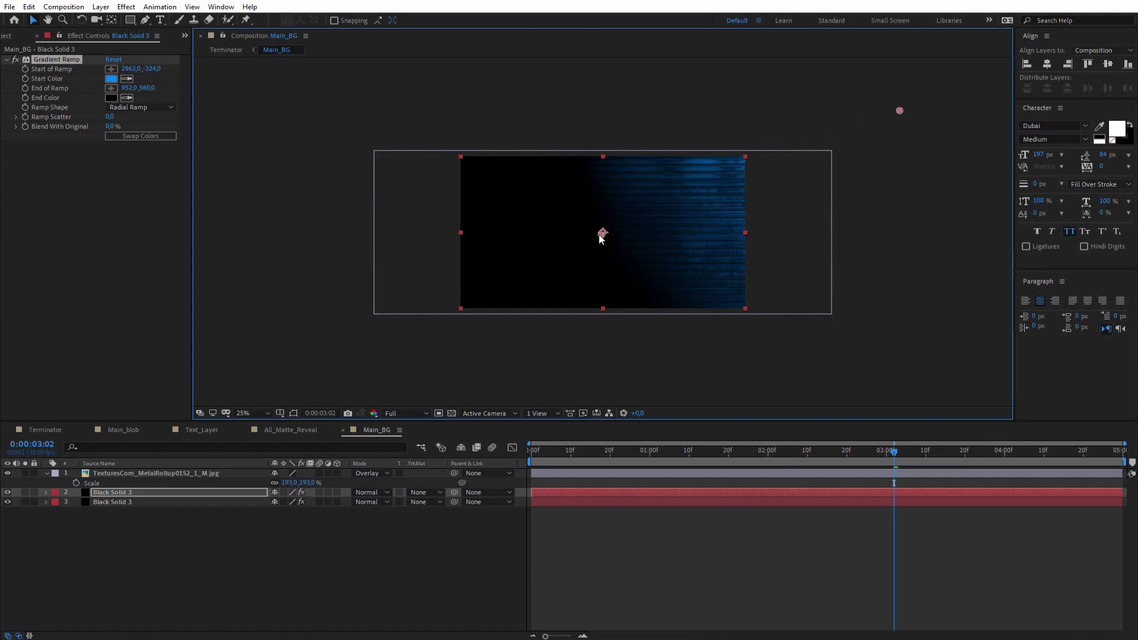
left_click(365, 493)
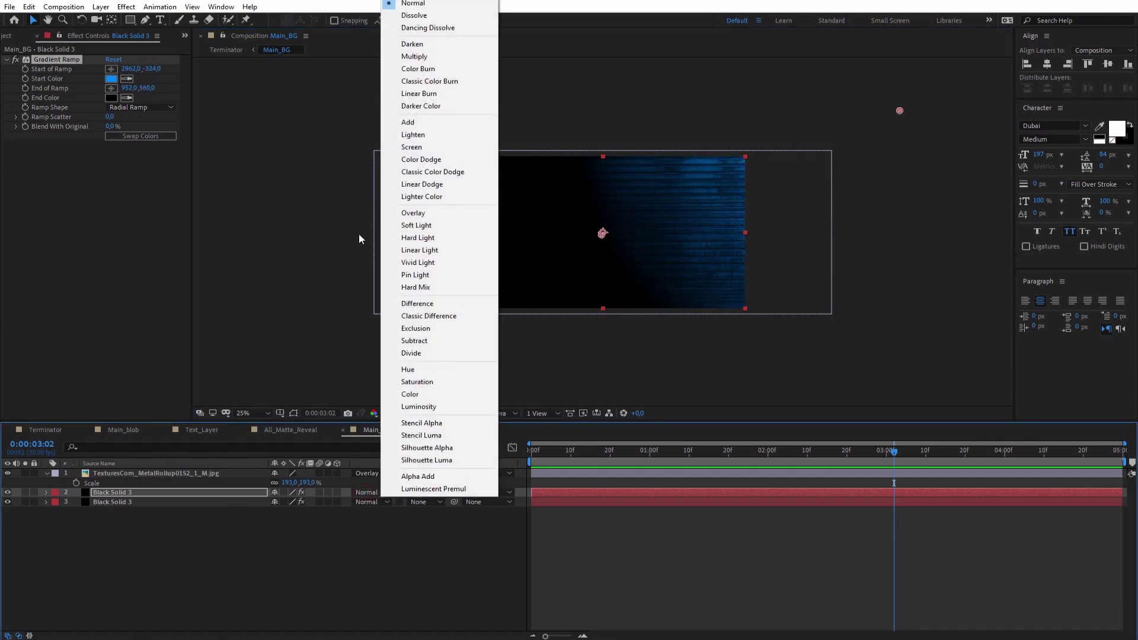
left_click(426, 147)
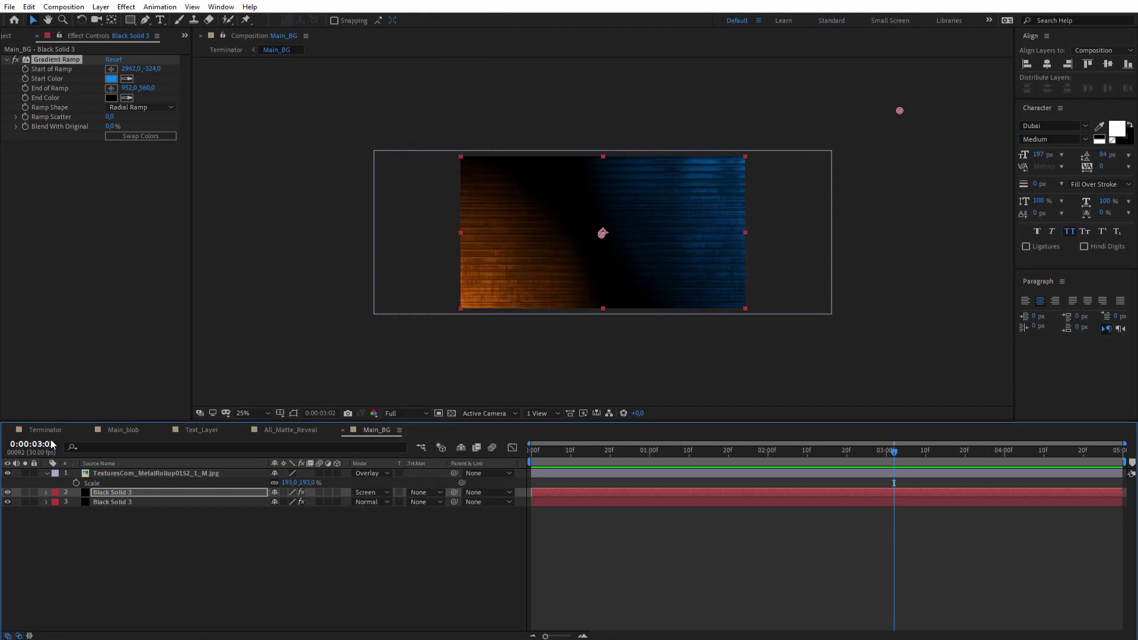
- Set the Main_BG layer's opacity to 50% in the Terminator composition
left_click(43, 430)
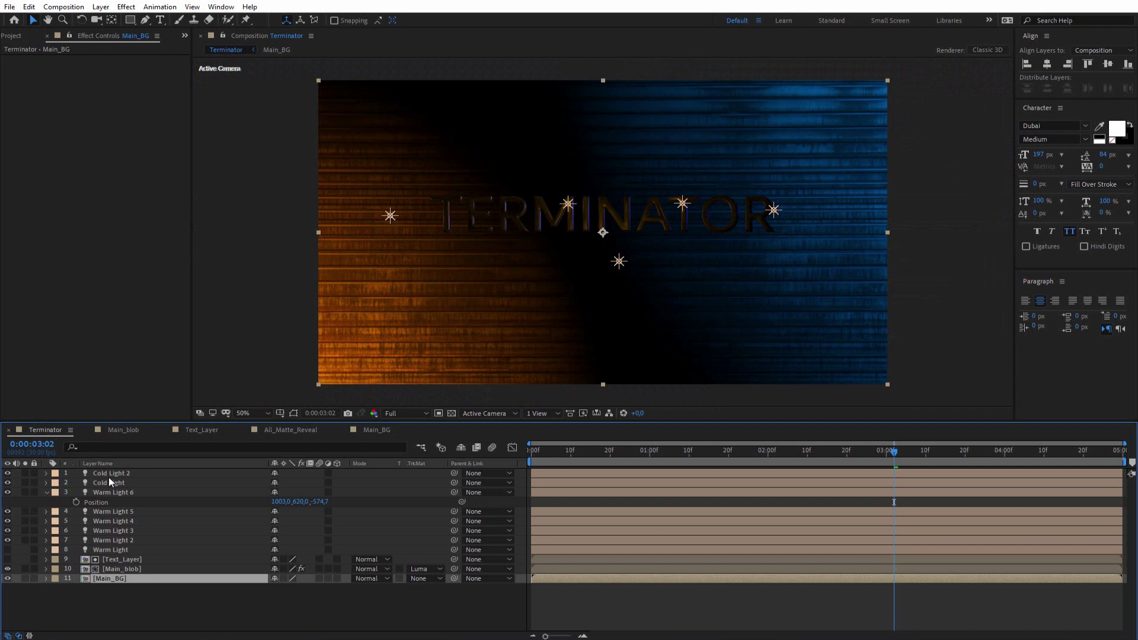
key("t")
left_click(275, 588)
type("50")
key("Return")
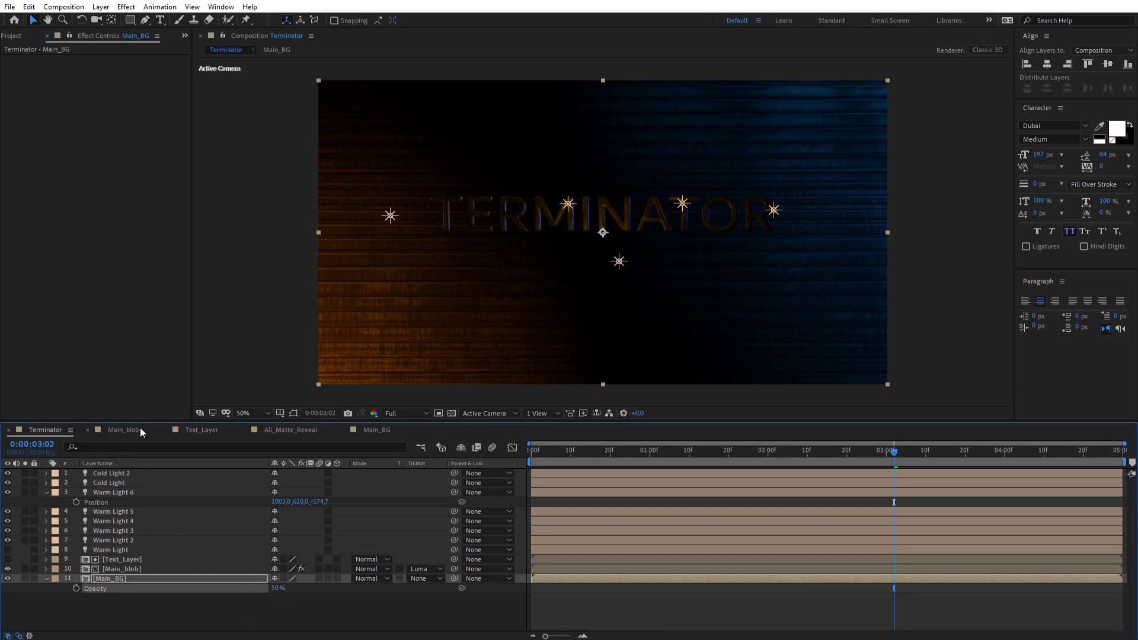
- Center the terminator text layer vertically in the All_Matte_Reveal composition nested inside Text_Layer
left_click(205, 431)
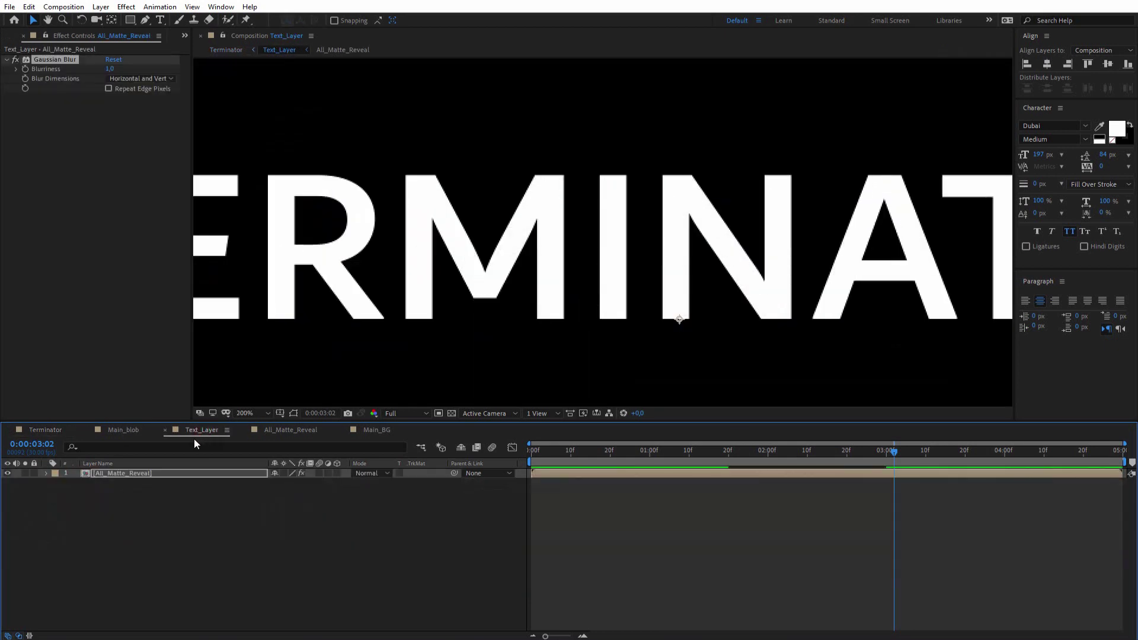
double_click(93, 476)
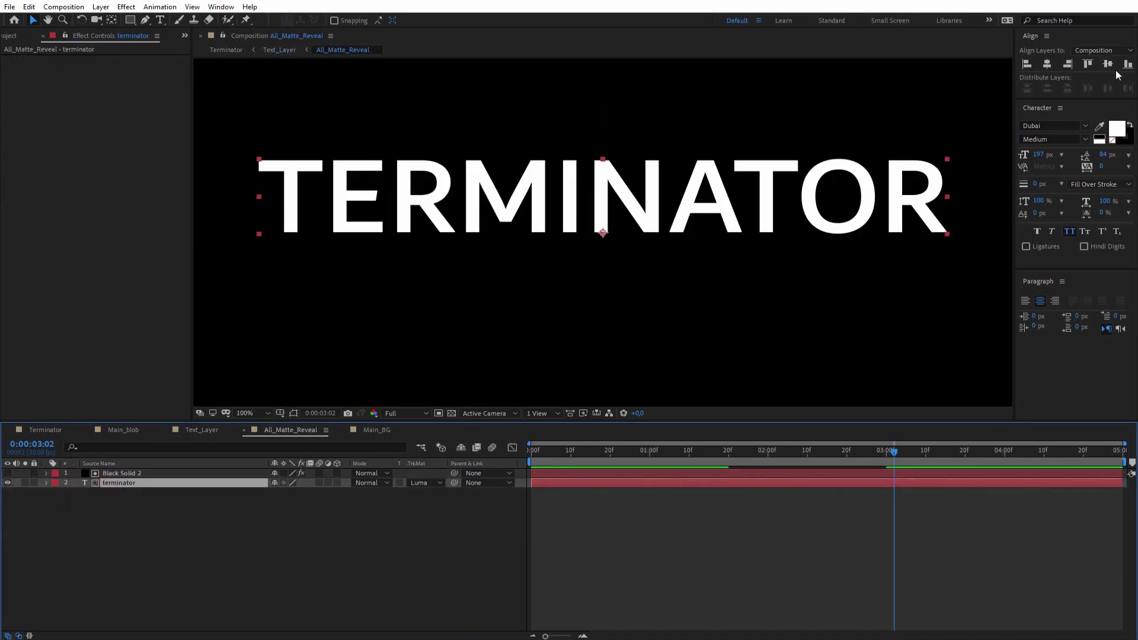
- Preview the title reveal over the tinted background in the Terminator composition at 100% magnification
left_click(42, 428)
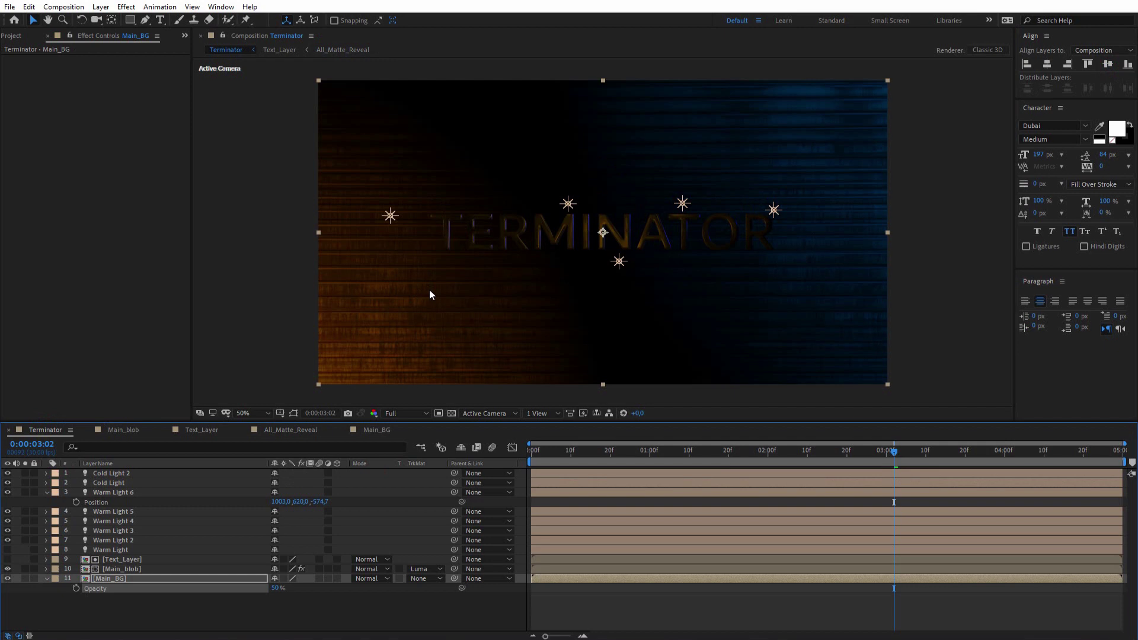
key("space")
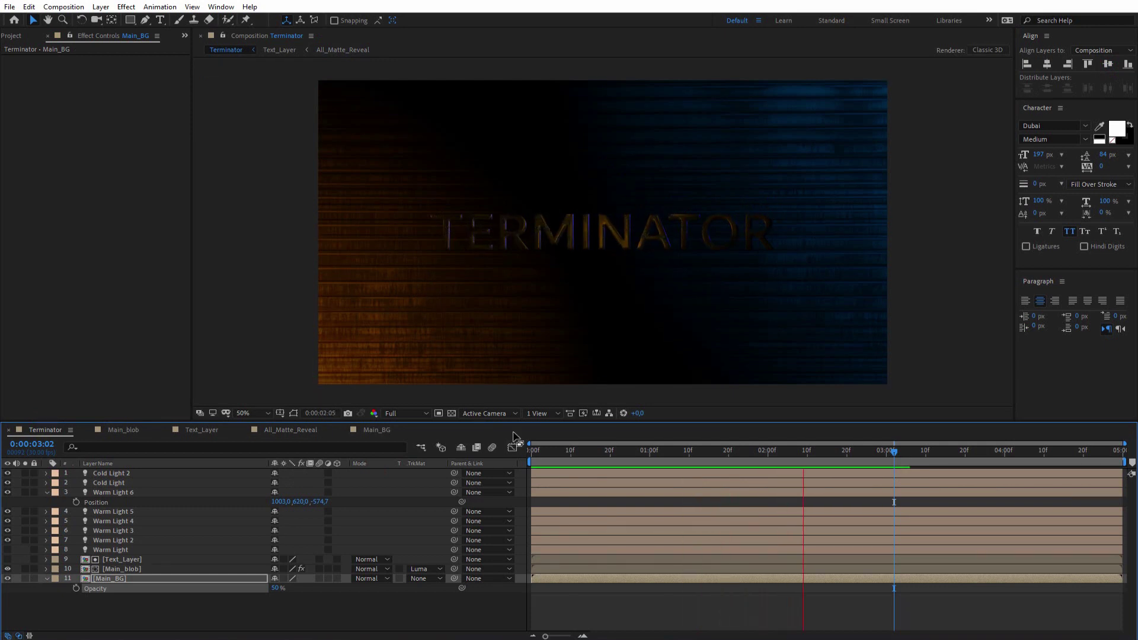
key("period")
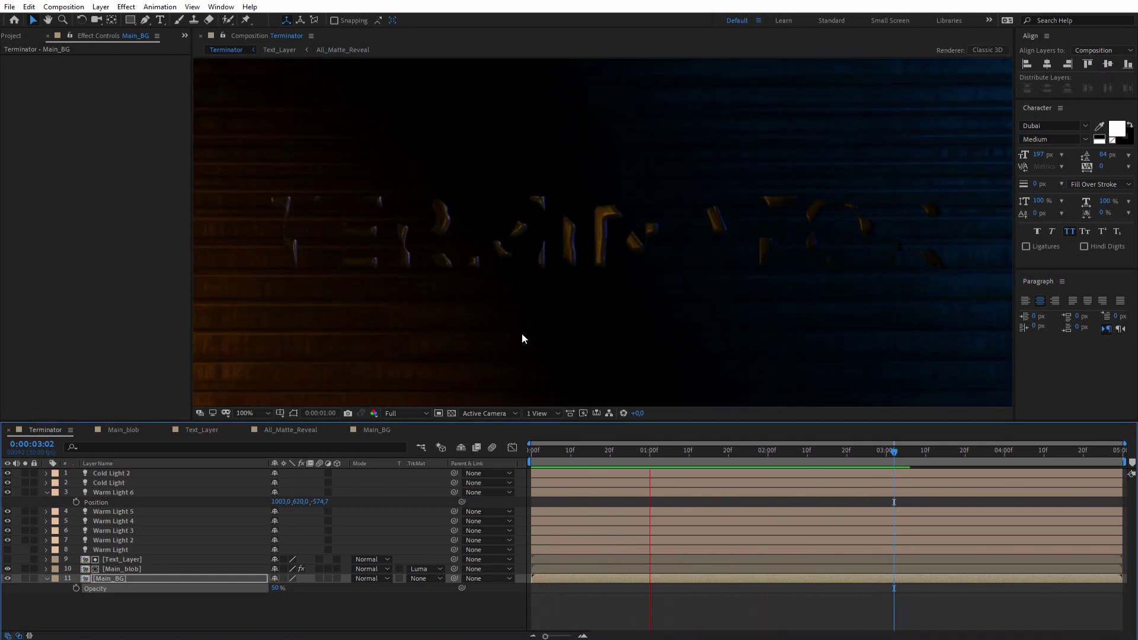